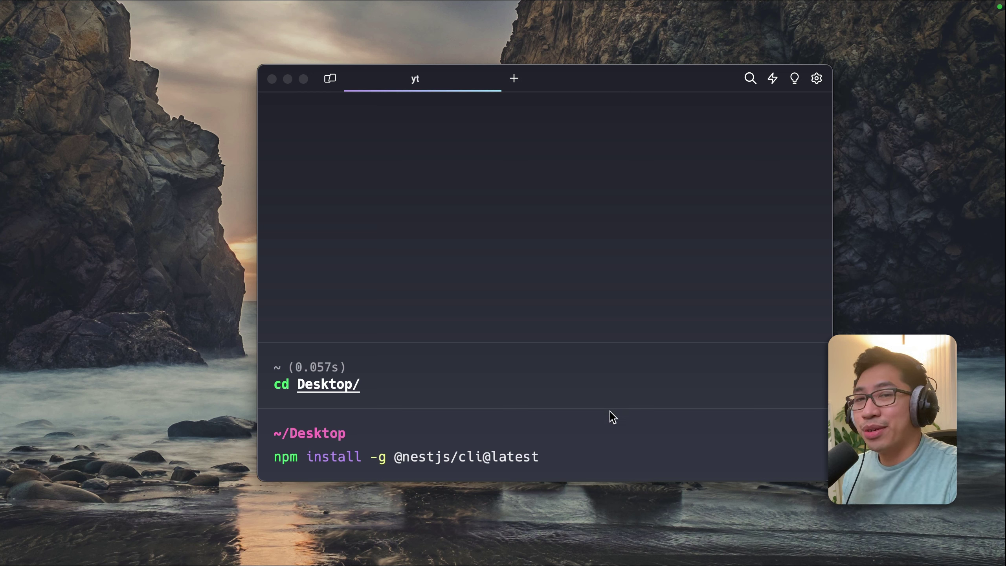
left_click(570, 460)
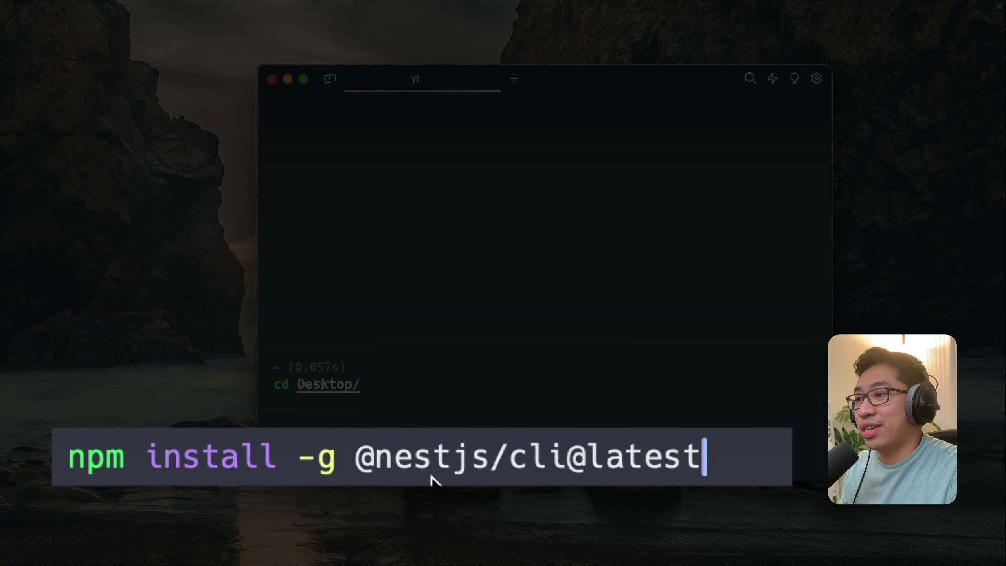
key("Return")
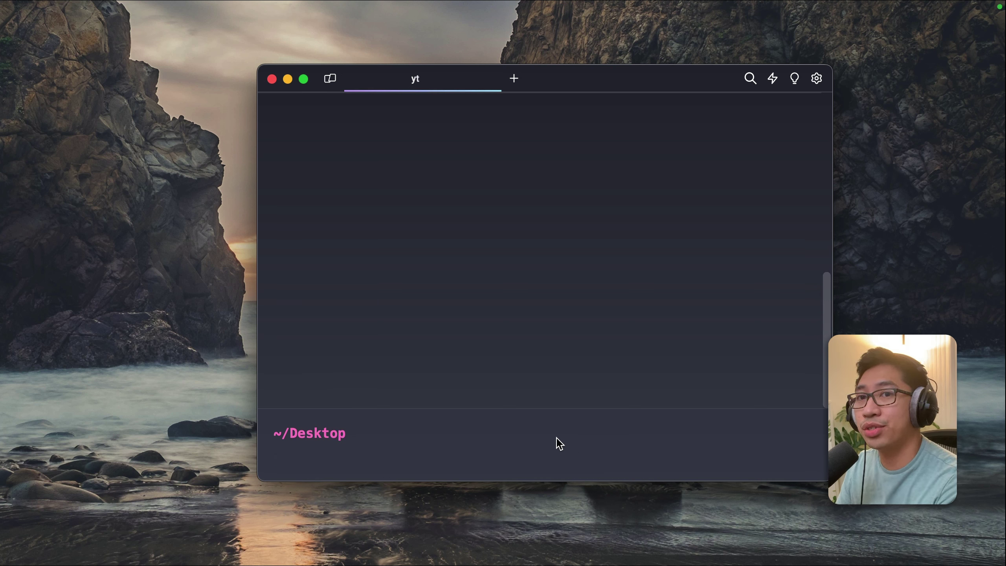
type("nest")
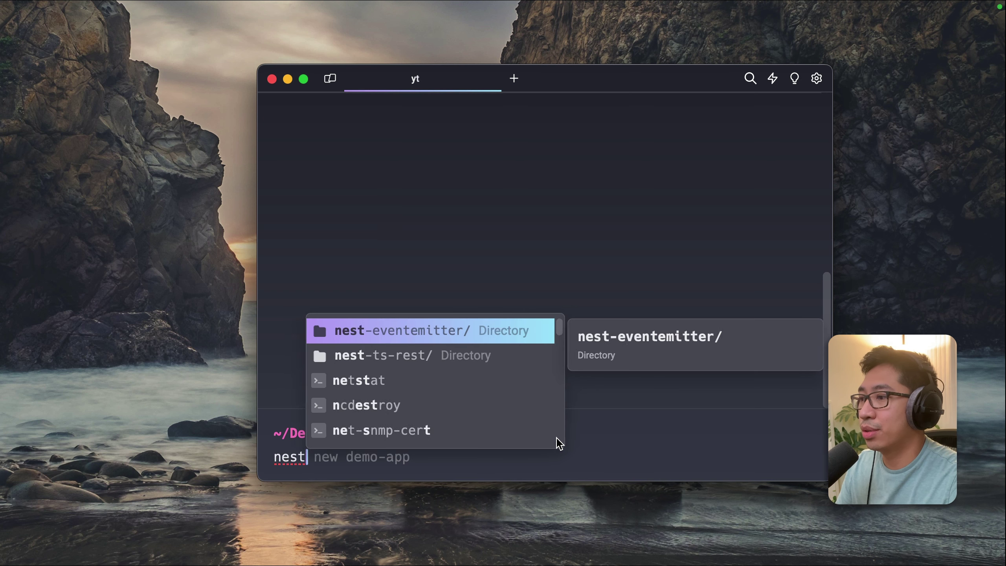
type(" new")
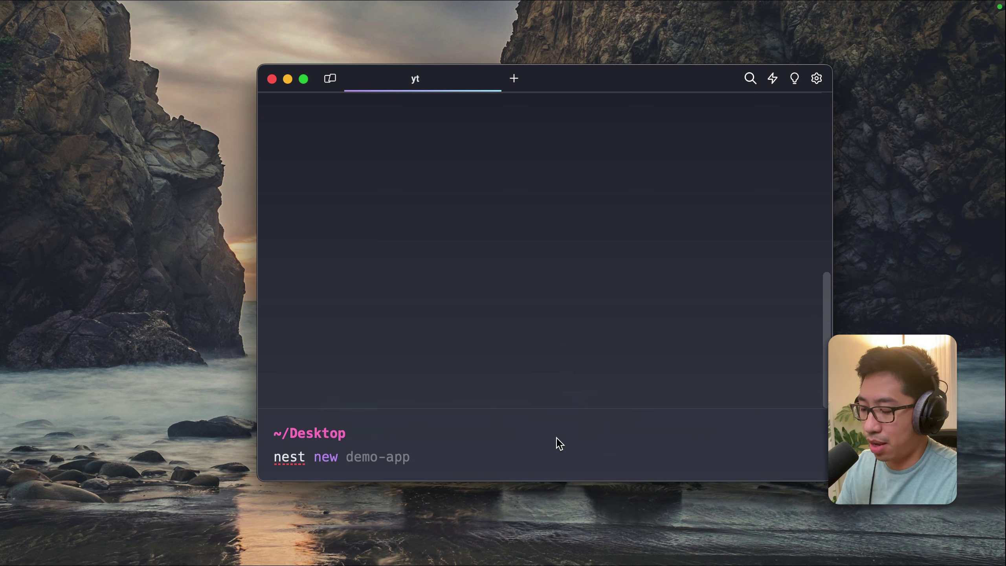
type("w my-a")
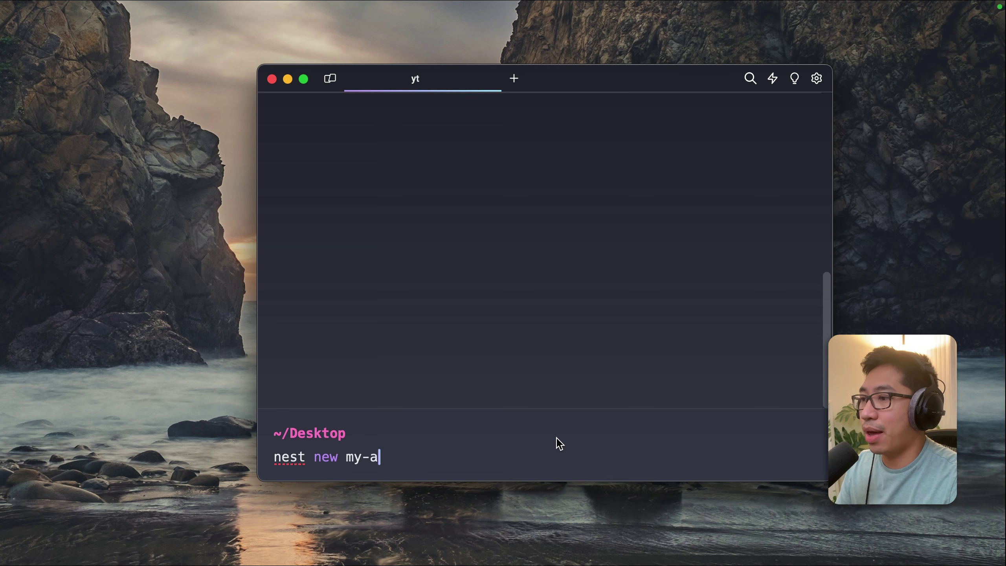
type("pp")
Create the NestJS project 'my-app' with 'nest new', choosing npm as the package manager.
key("Return")
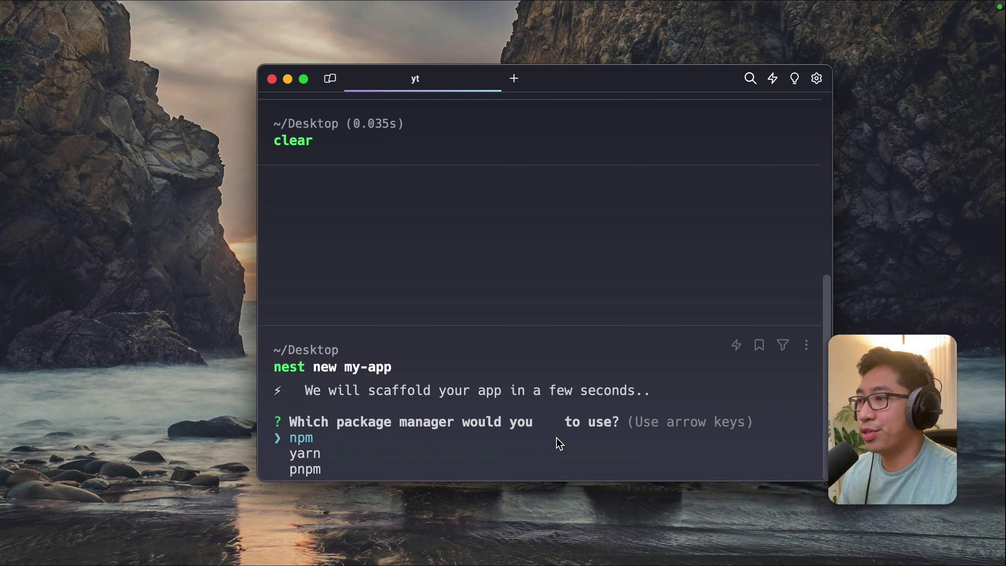
key("Return")
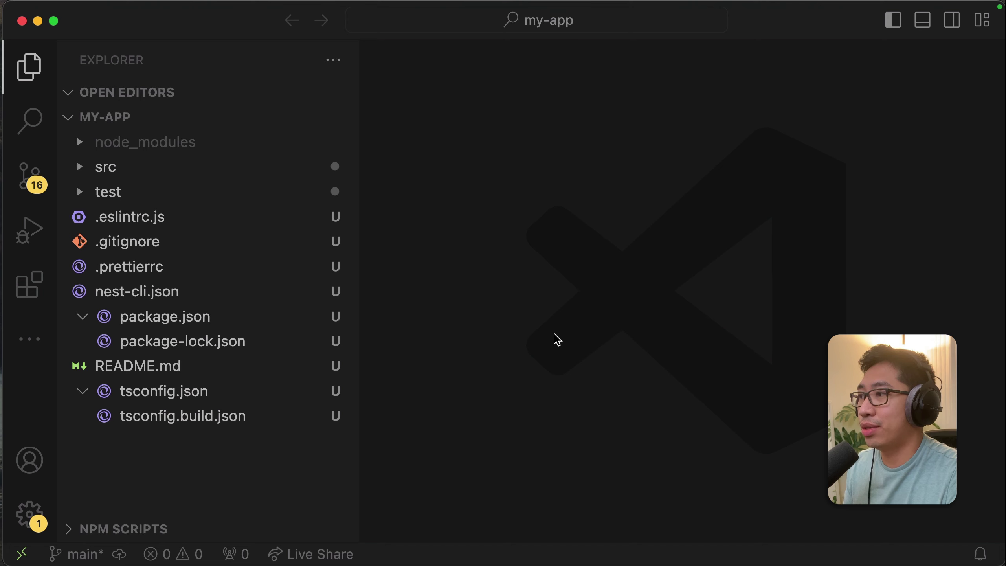
Browse the src and test folders, then bring up the integrated terminal panel.
left_click(130, 167)
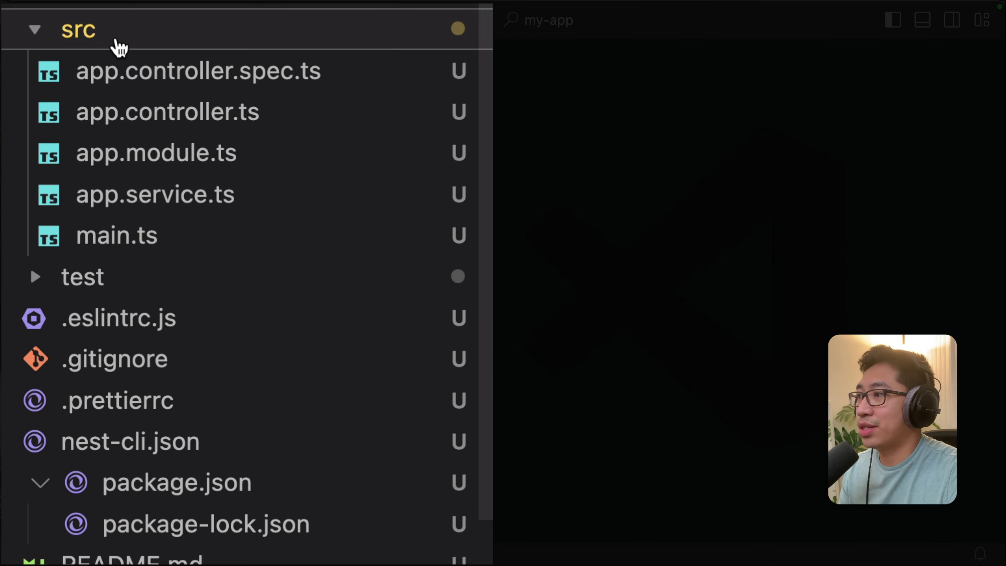
left_click(118, 36)
left_click(143, 74)
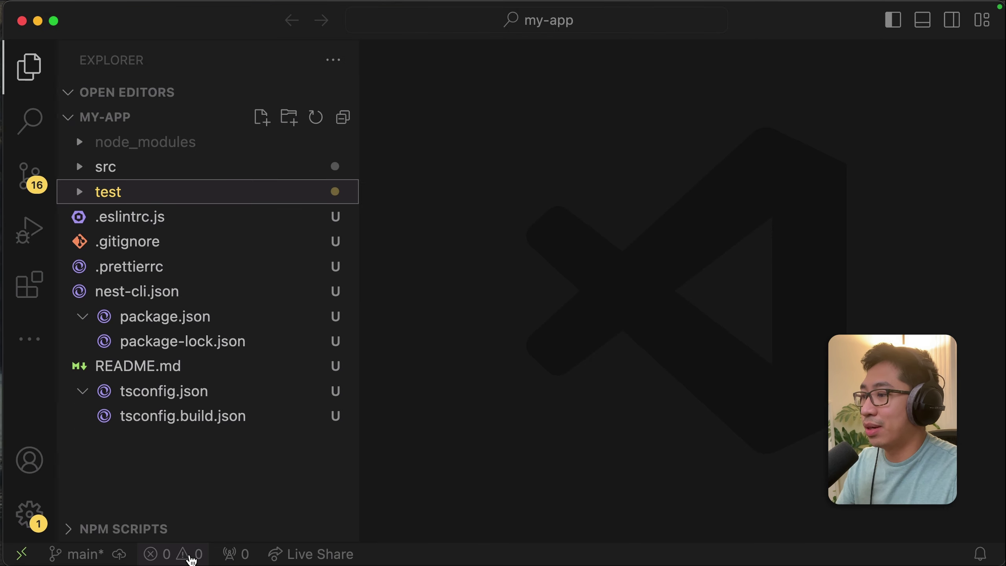
key("super+j")
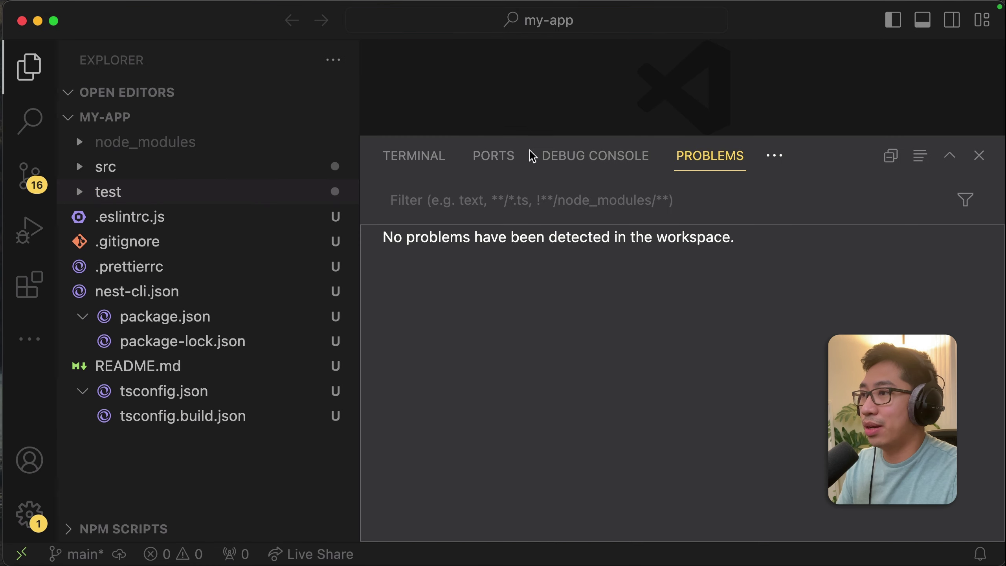
left_click(415, 156)
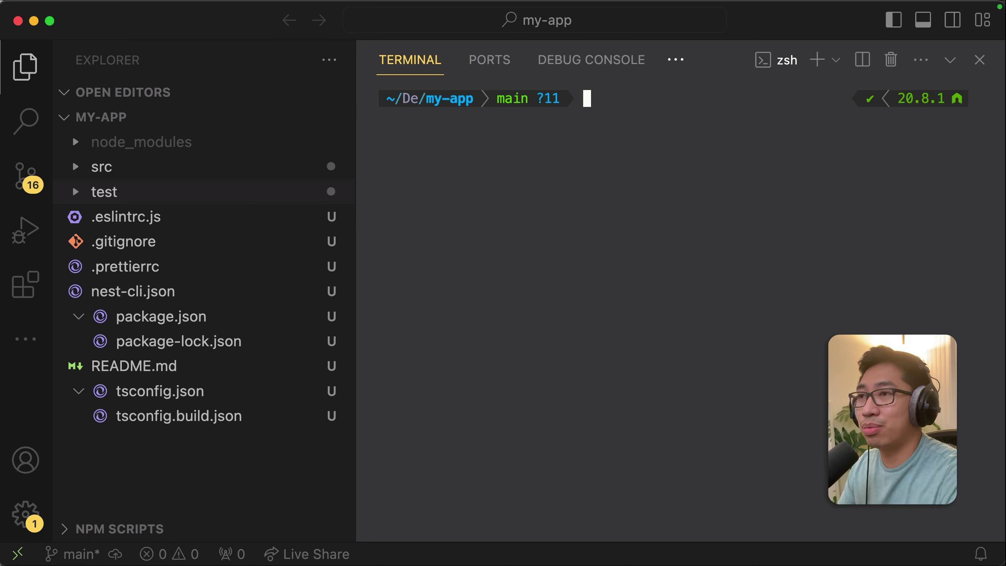
type("nest")
Run 'nest generate app my-app2' and review the output reporting src and test deleted.
key("ctrl+u")
type("nest ge")
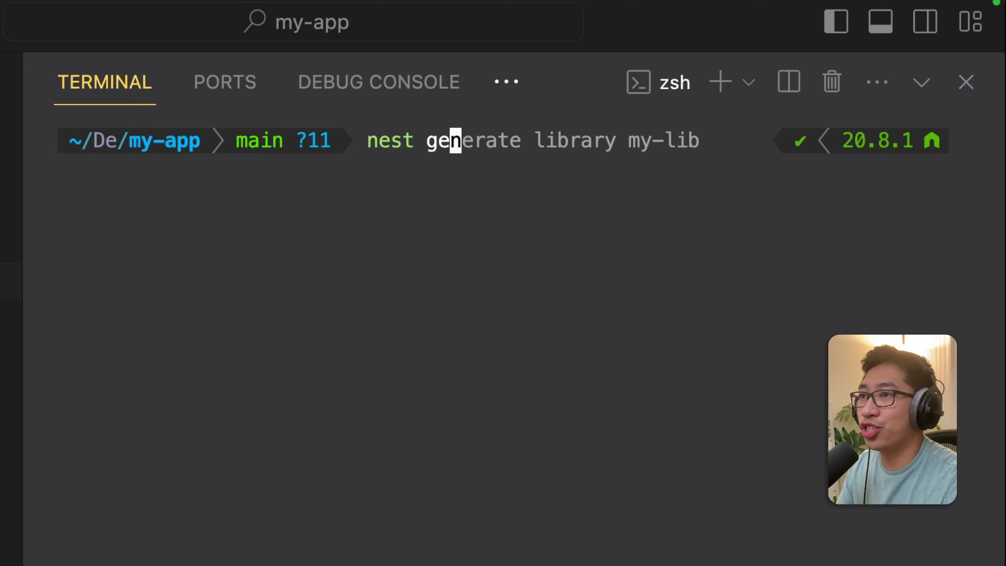
type("nerate app my")
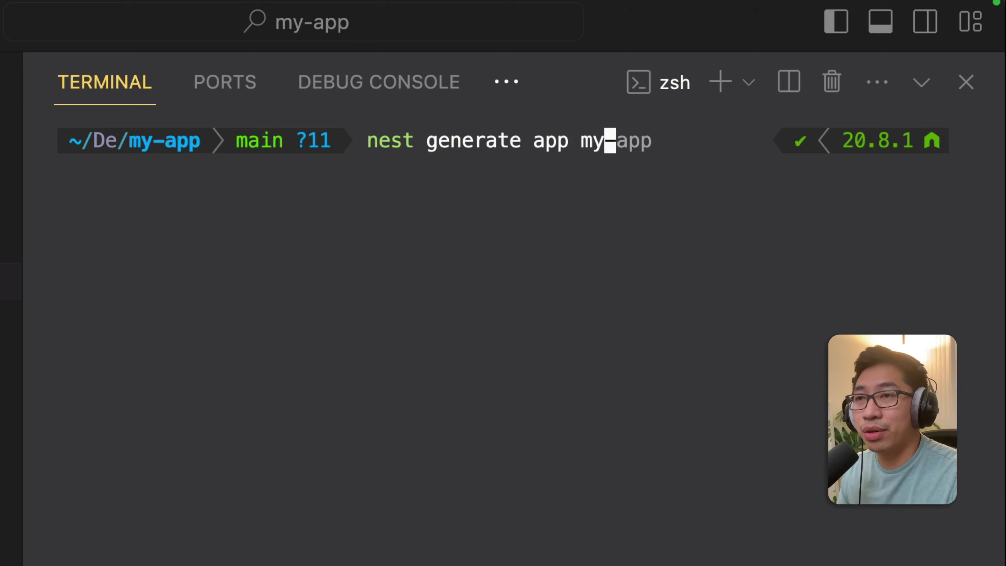
type("-app")
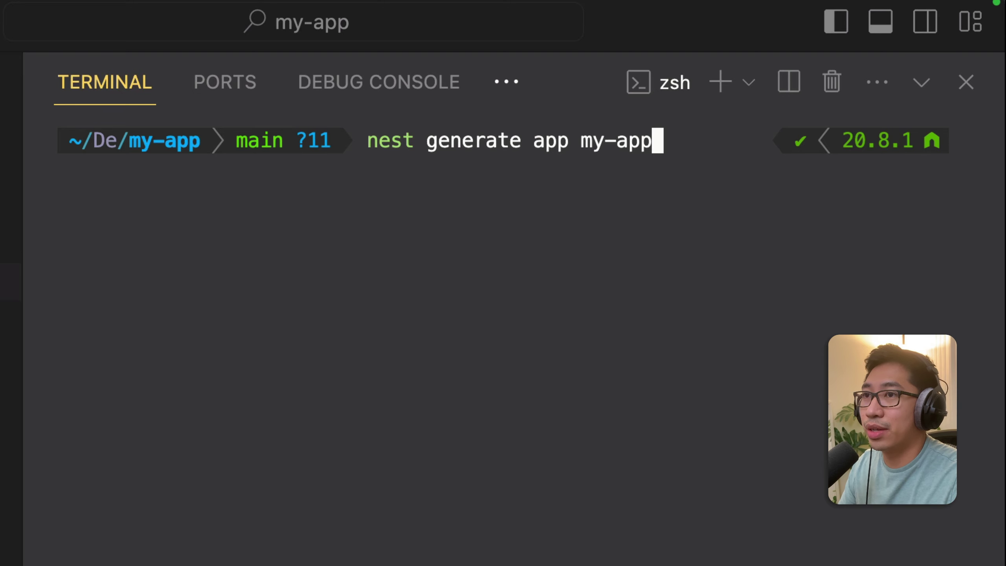
type("2")
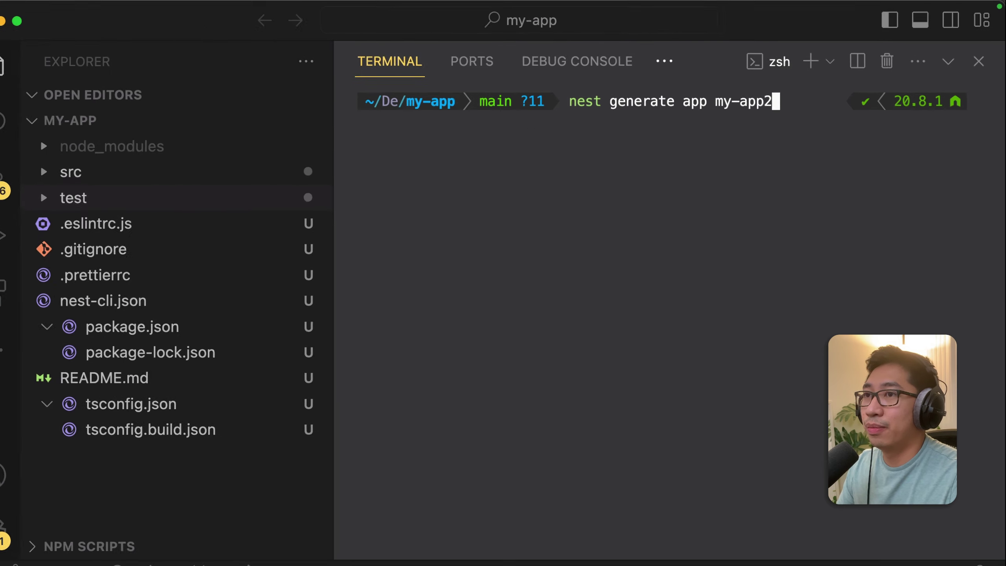
key("Return")
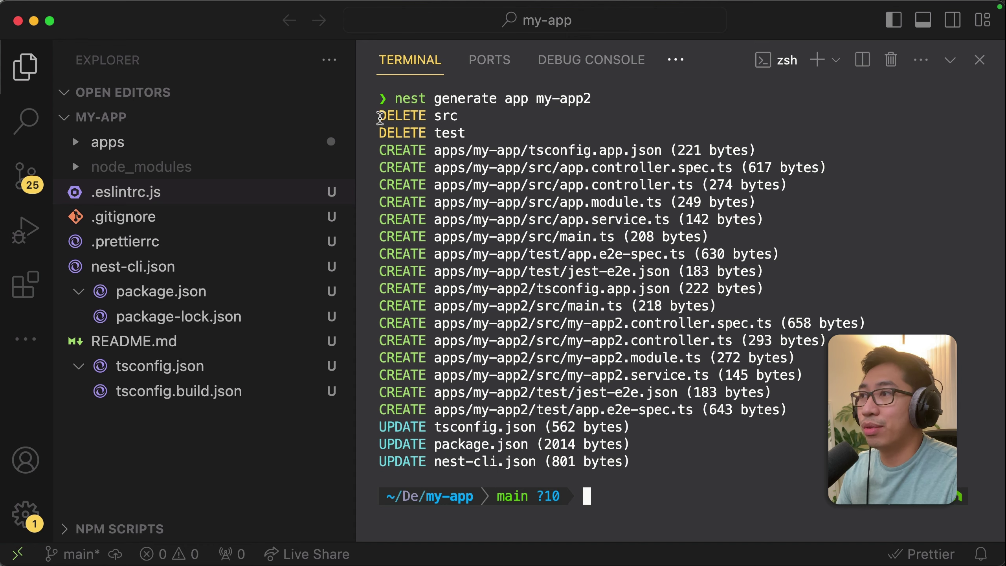
left_click_drag(379, 117, 485, 127)
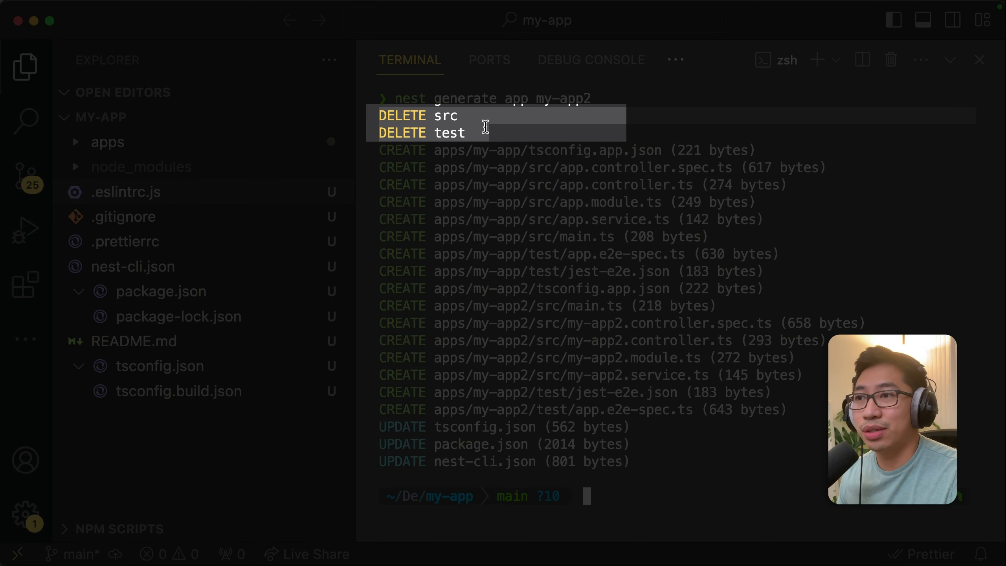
left_click(495, 152)
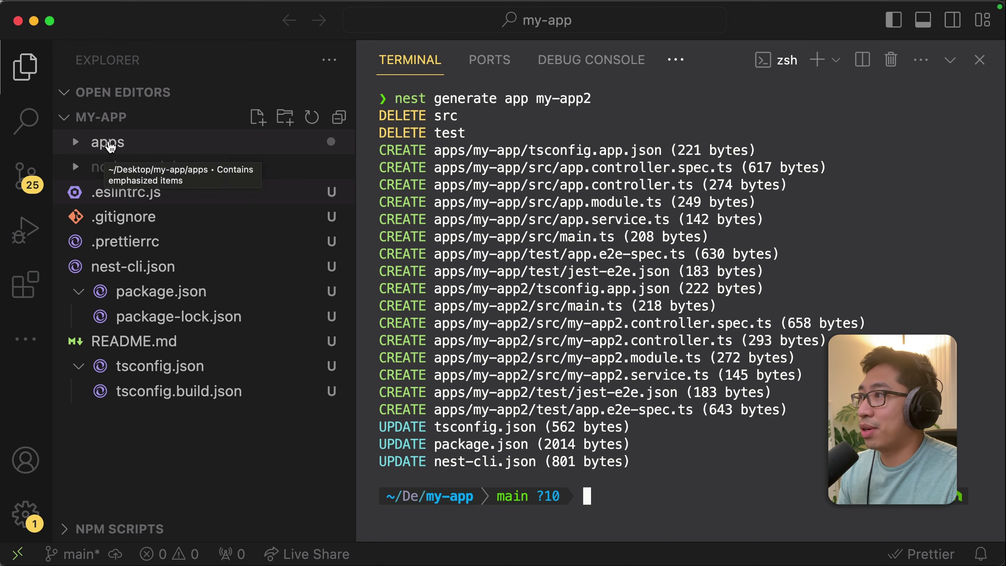
Expand apps, open the root package.json, and expand apps/my-app to show its contents.
left_click(110, 146)
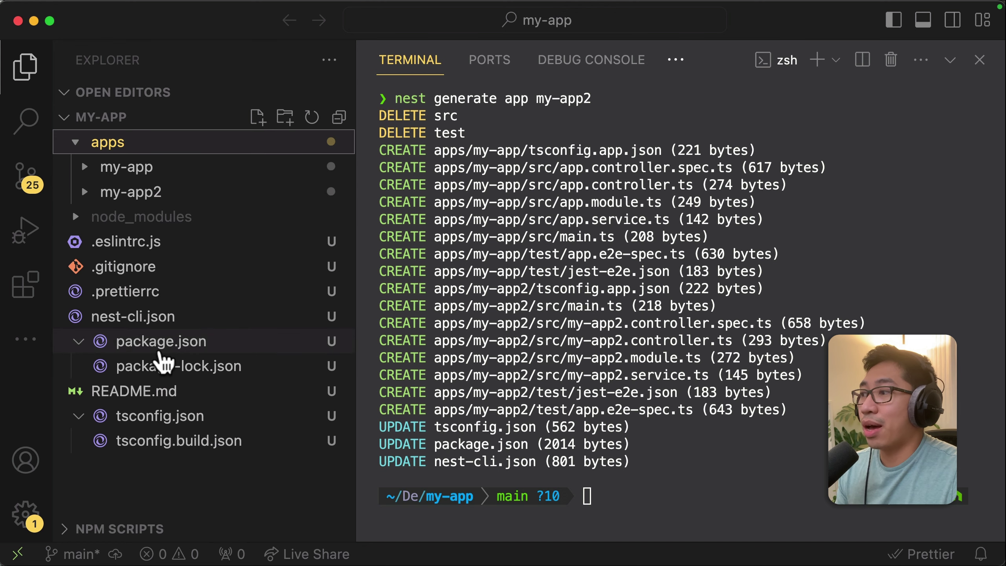
left_click(161, 341)
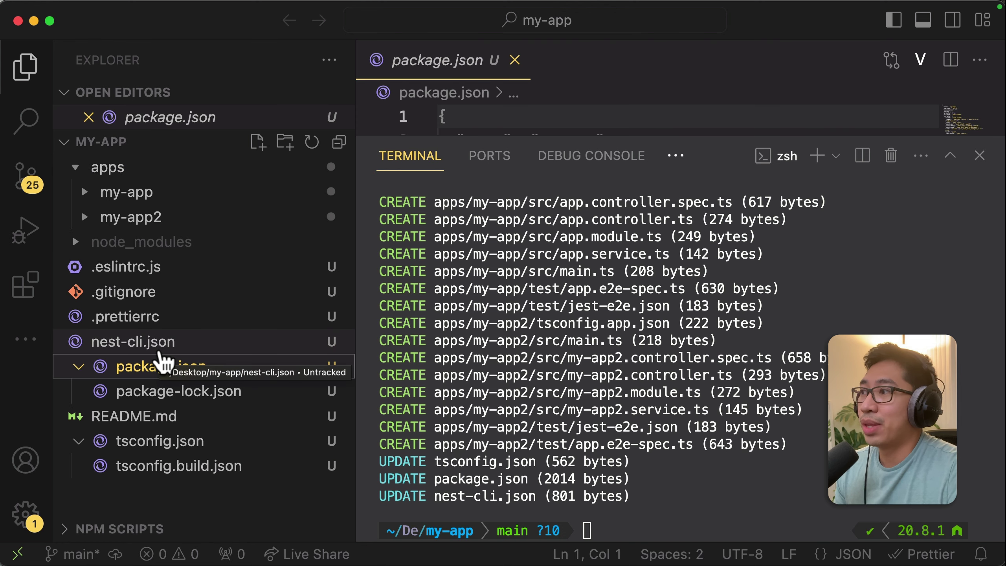
left_click(140, 242)
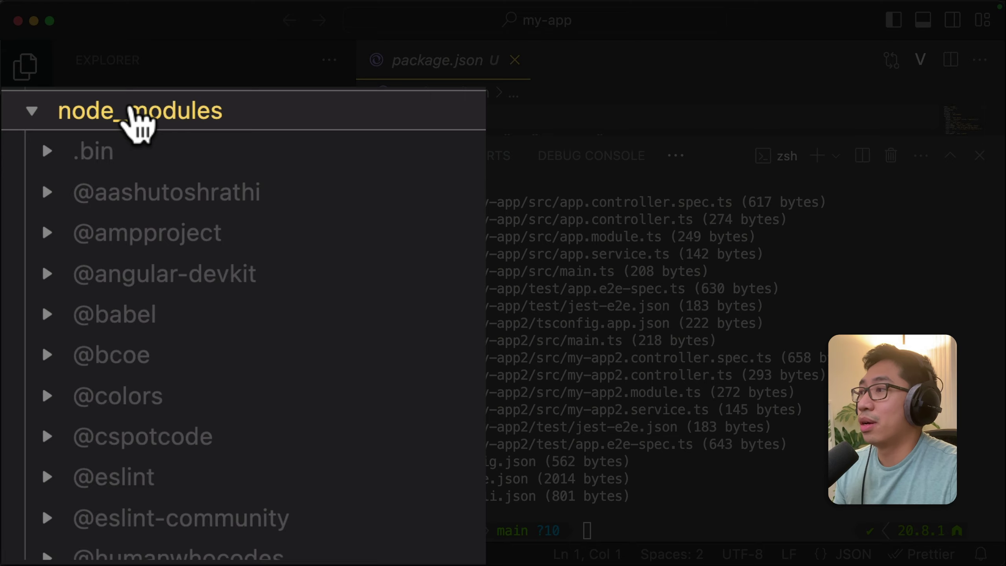
left_click(140, 122)
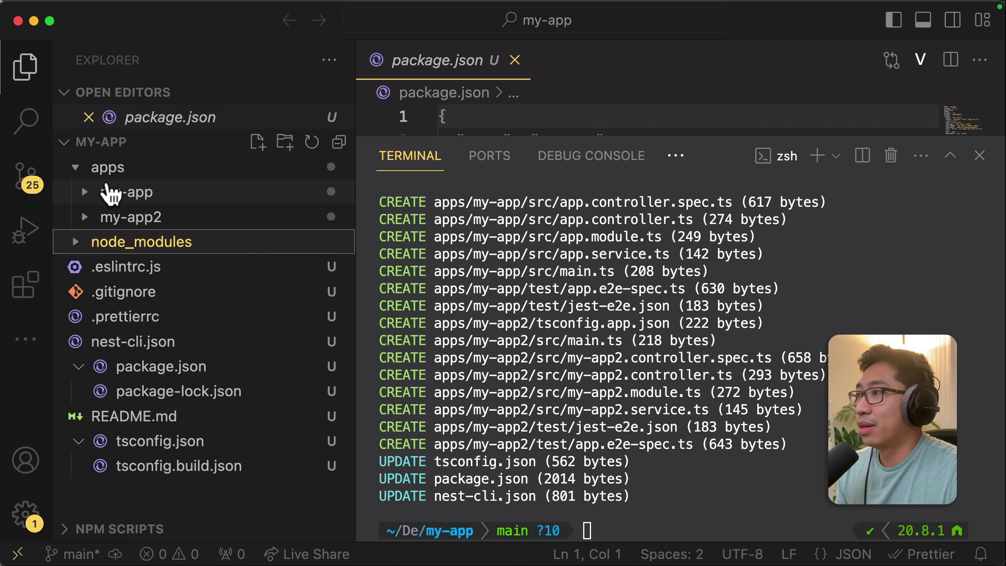
left_click(126, 192)
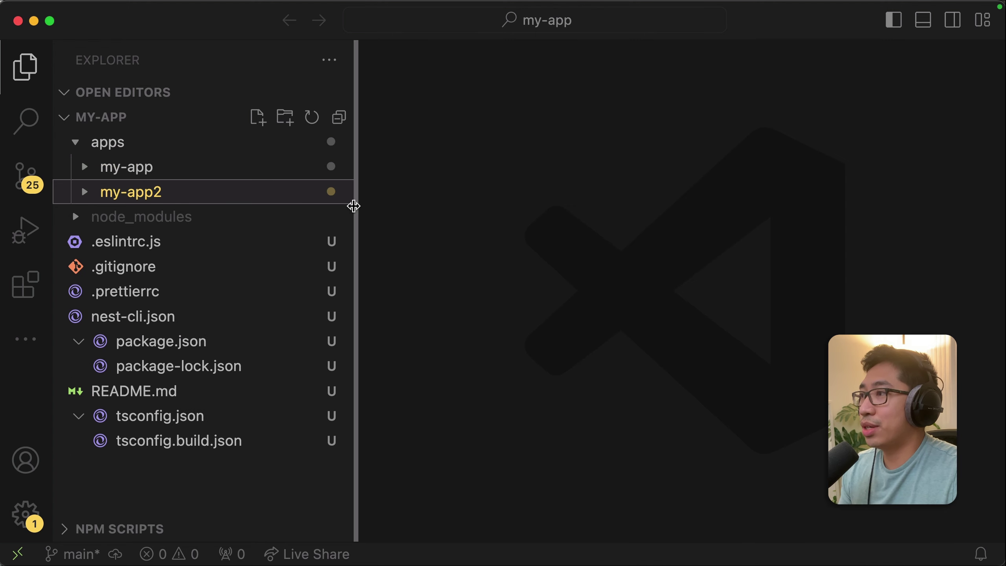
left_click_drag(353, 207, 460, 203)
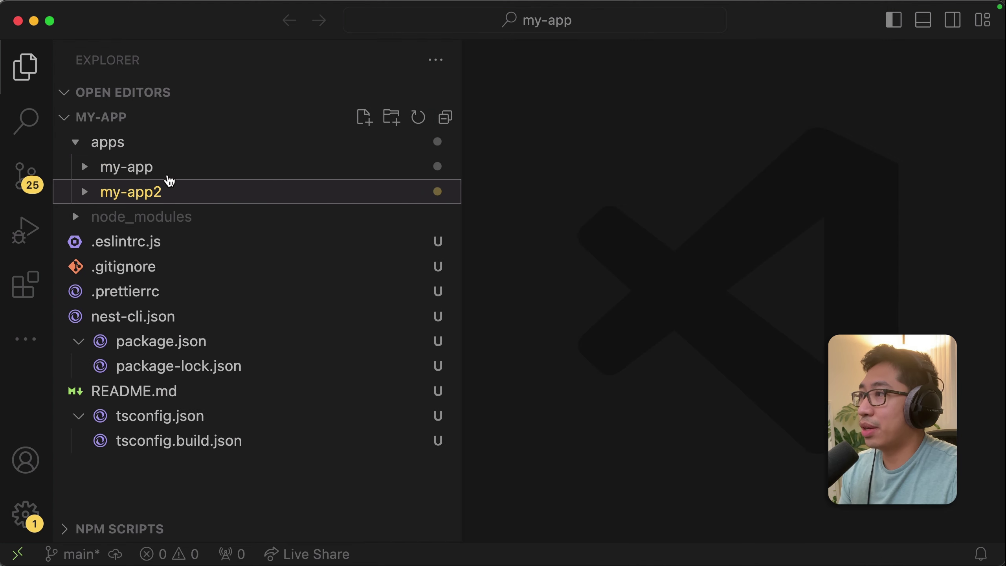
left_click(145, 168)
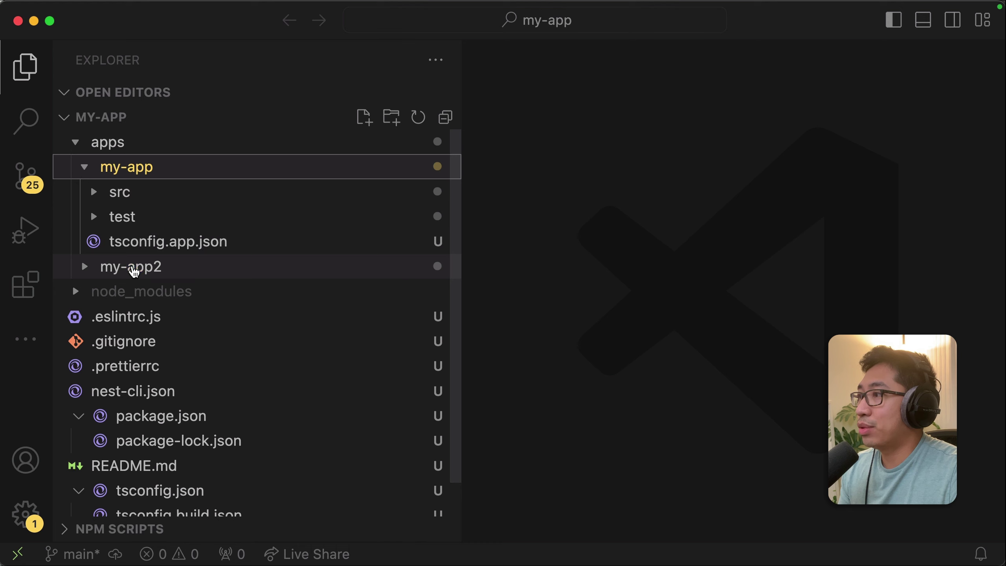
left_click(130, 267)
left_click(119, 192)
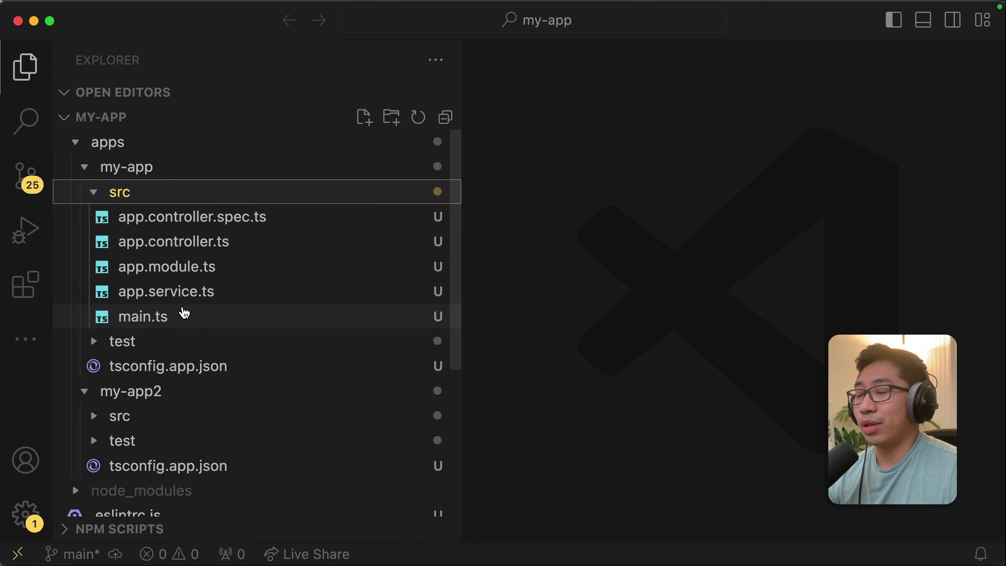
left_click(120, 192)
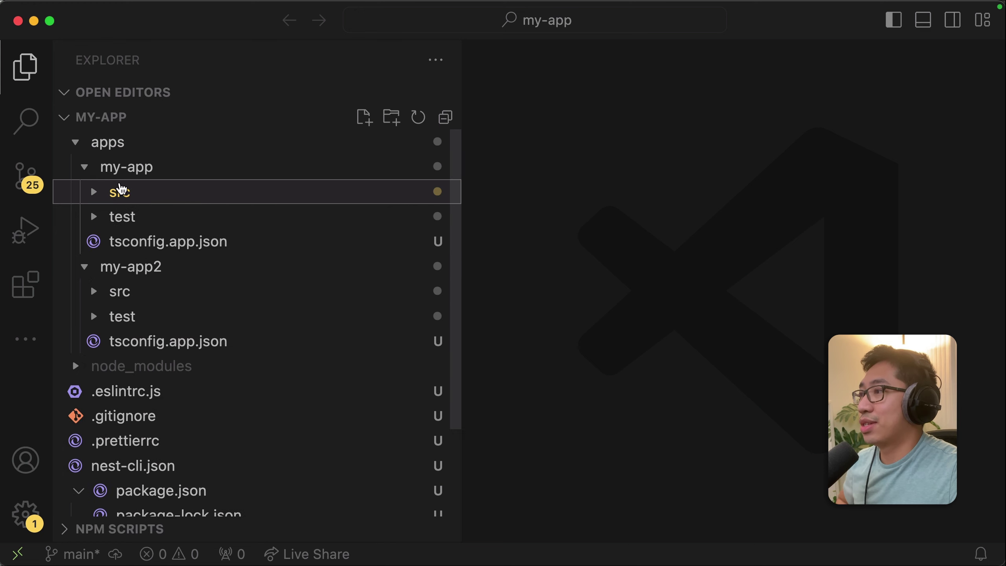
left_click(120, 291)
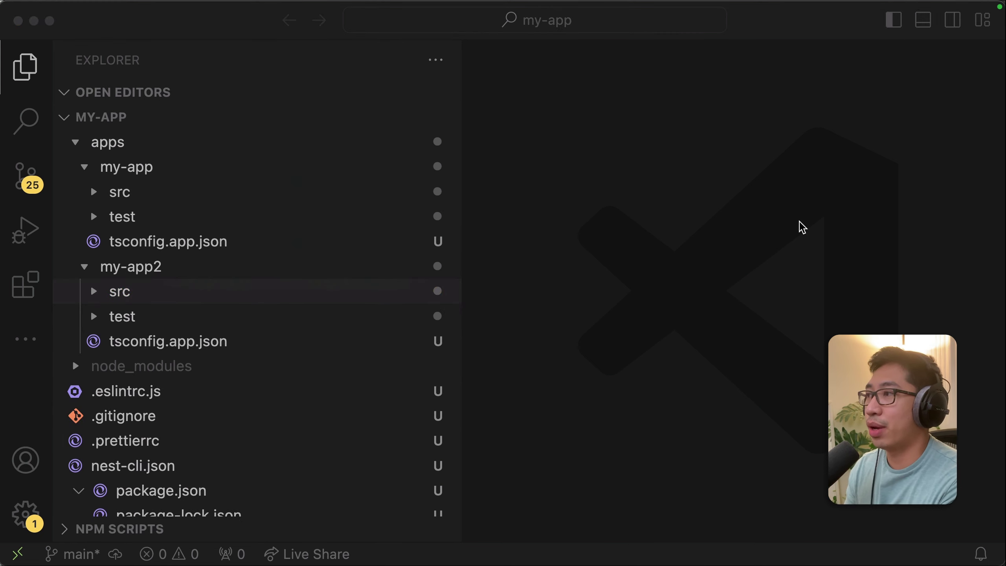
left_click(95, 124)
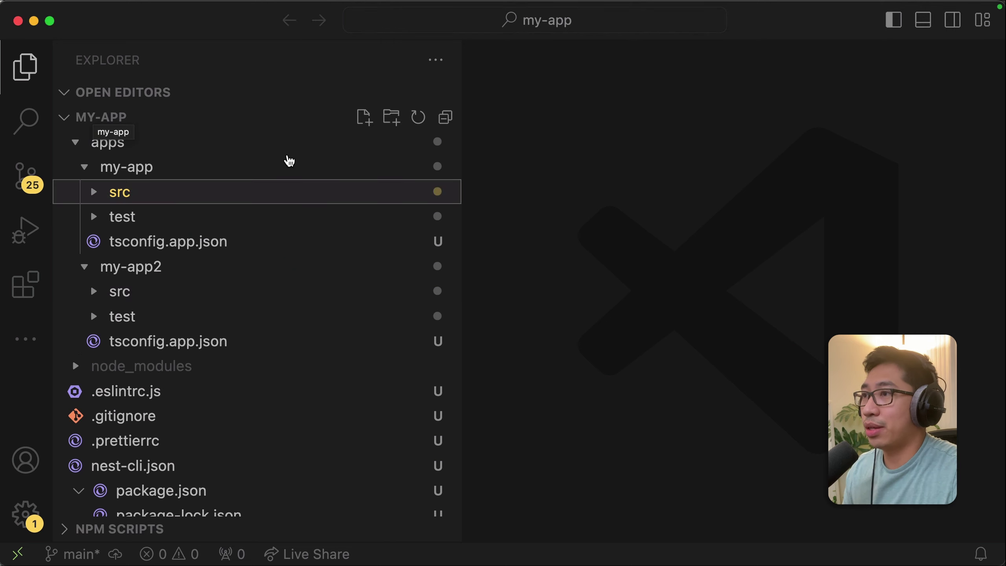
left_click(595, 259)
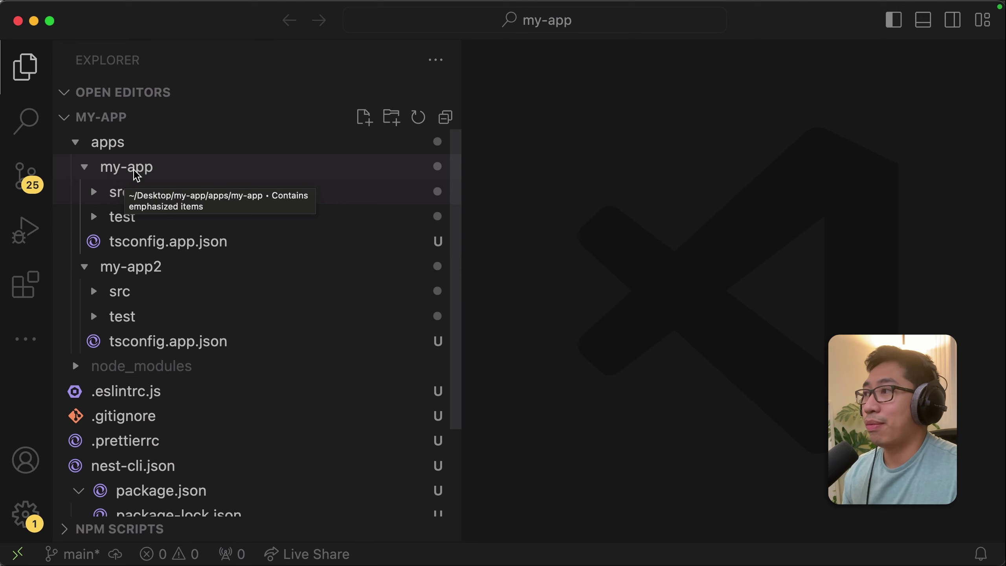
scroll(252, 236, "down", 1)
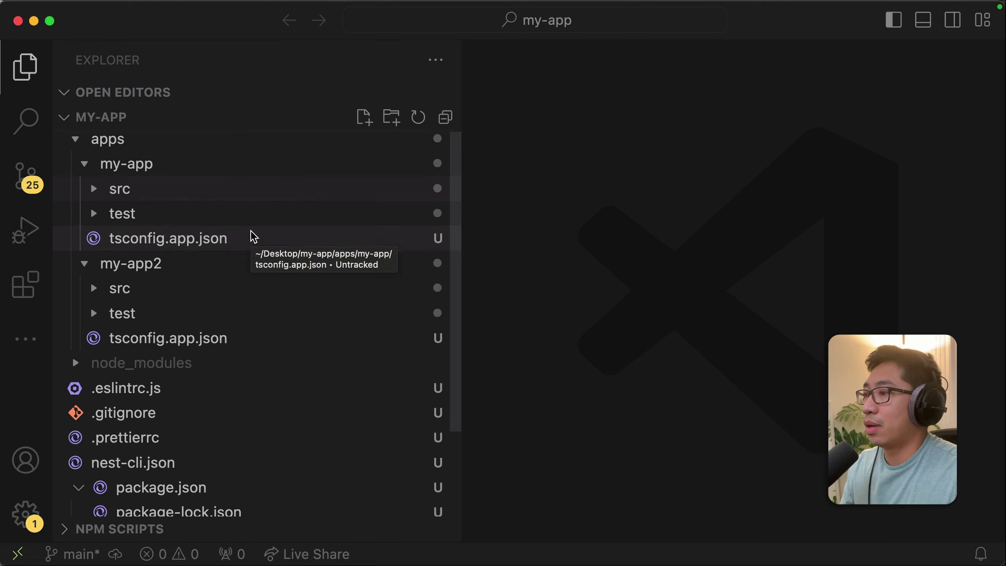
scroll(252, 237, "down", 3)
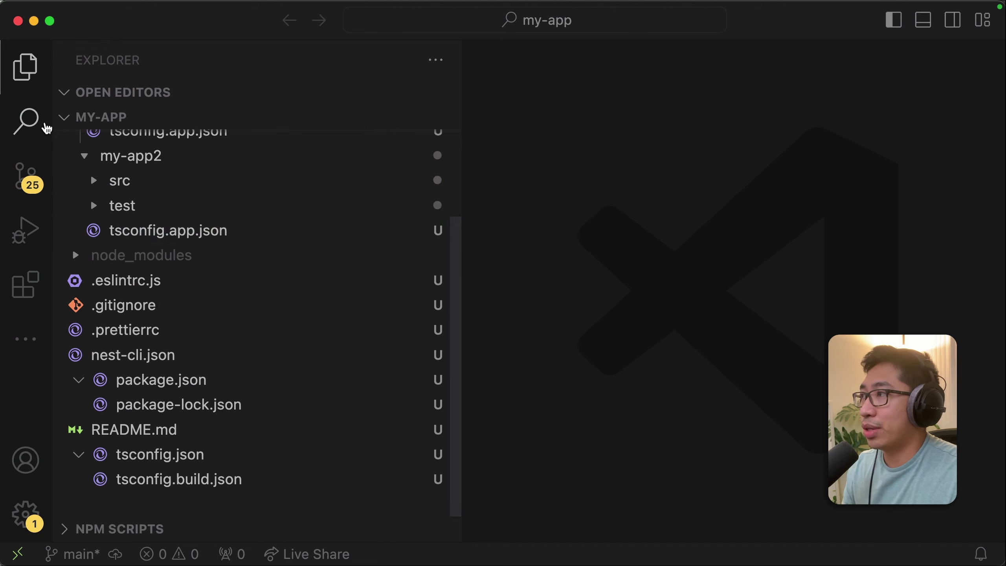
Search the project for 'my-app', then open nest-cli.json and inspect its root setting.
left_click(29, 121)
type("my-app")
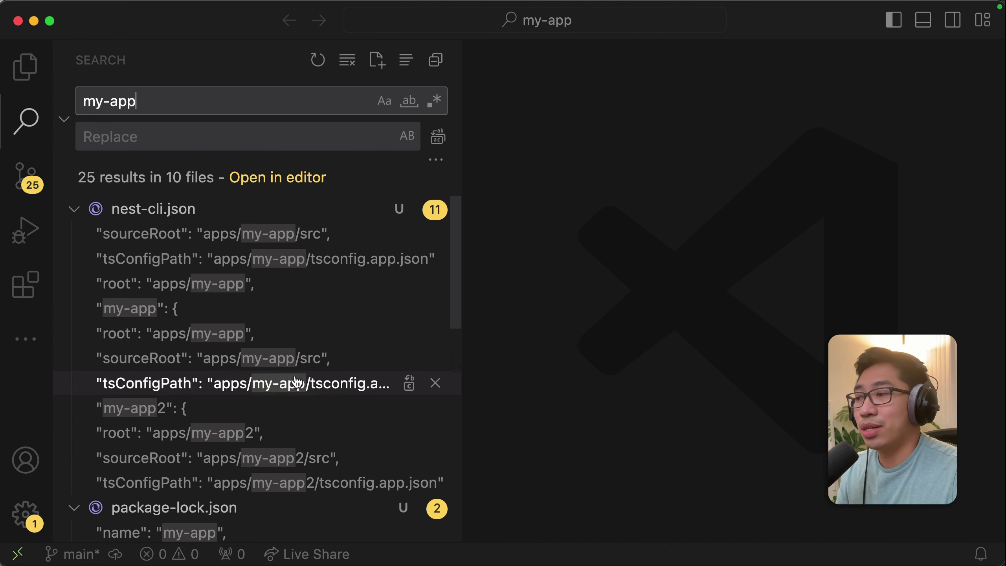
scroll(278, 355, "down", 3)
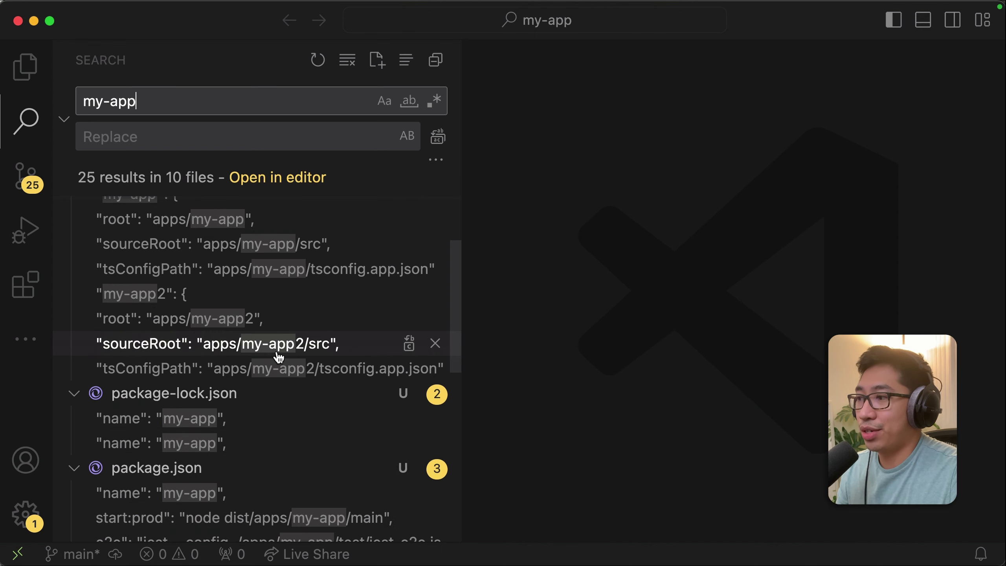
scroll(277, 355, "down", 5)
scroll(277, 355, "up", 5)
left_click(25, 68)
scroll(221, 386, "down", 3)
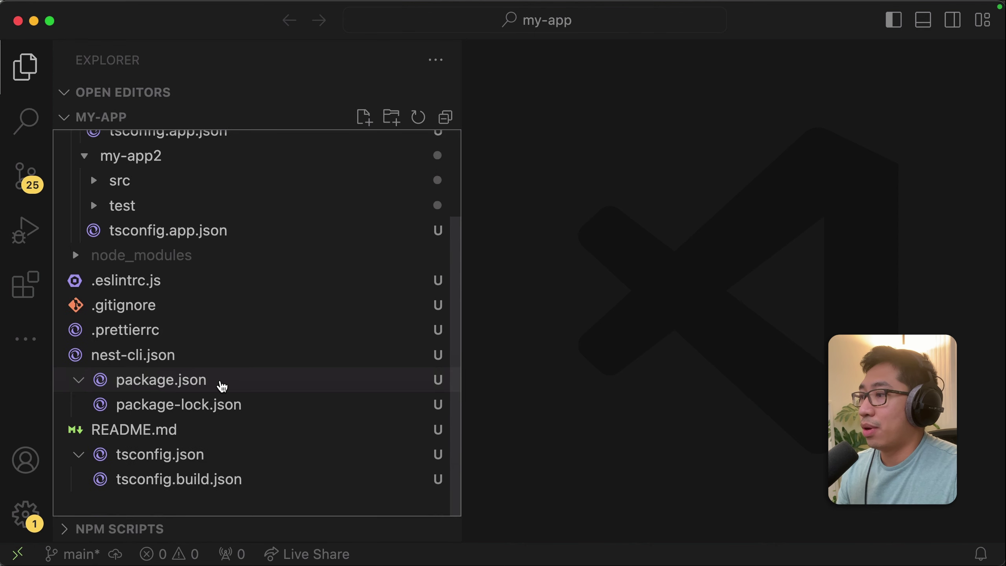
left_click(158, 355)
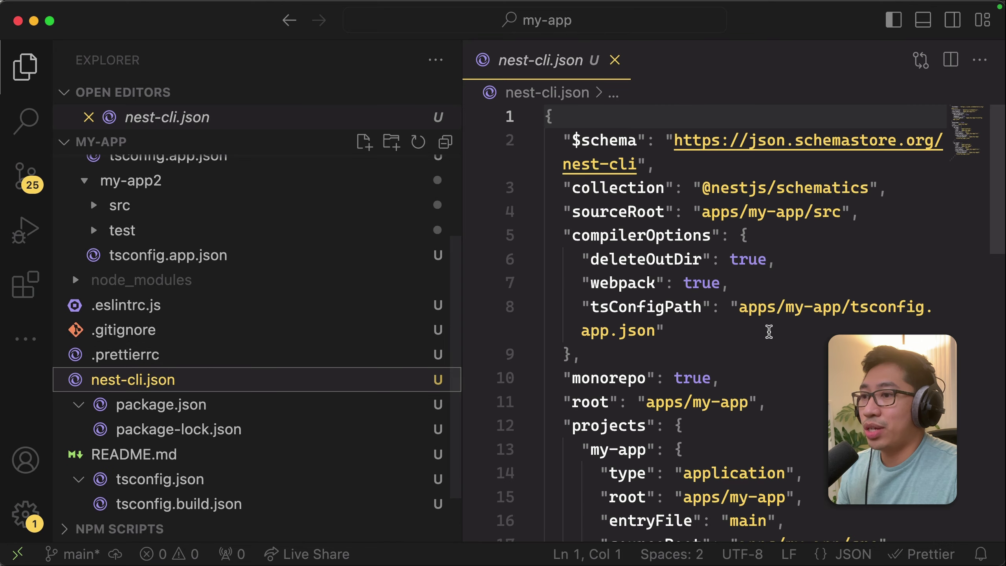
scroll(769, 331, "down", 3)
left_click(566, 255)
left_click_drag(566, 256, 806, 255)
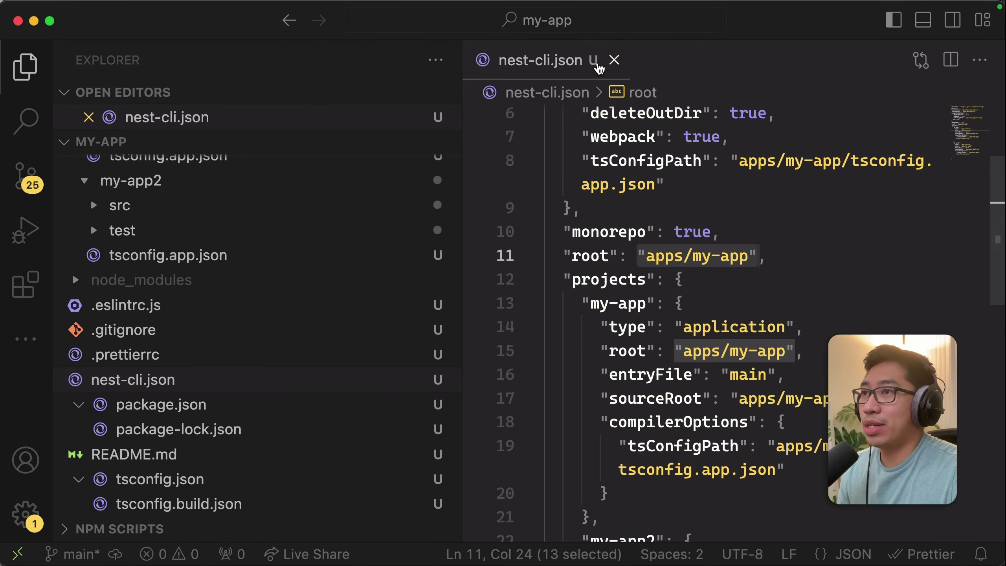
Close nest-cli.json, maximize the terminal, and build the default app, confirming dist/apps/my-app/main.js.
left_click(613, 61)
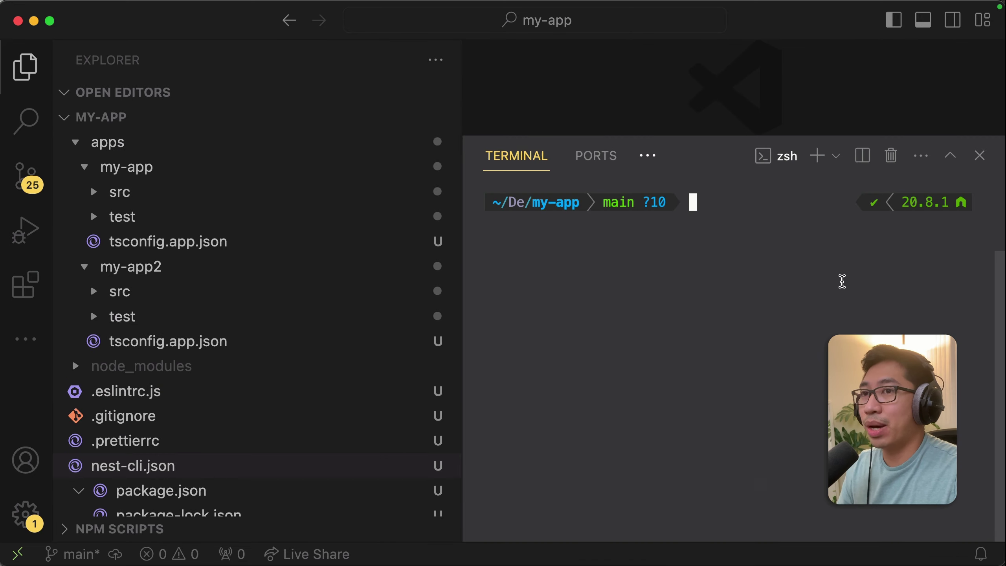
left_click(951, 156)
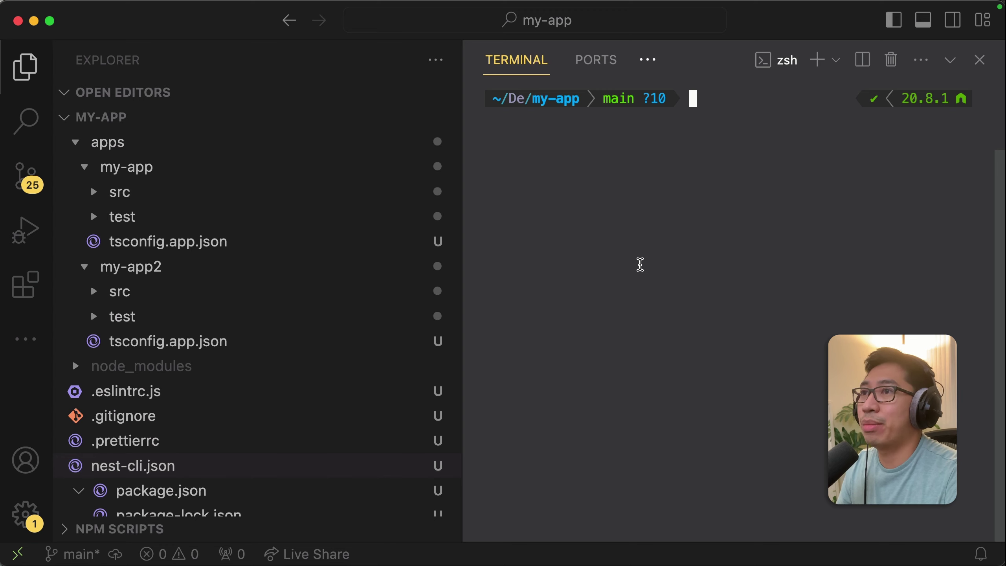
type("nest ")
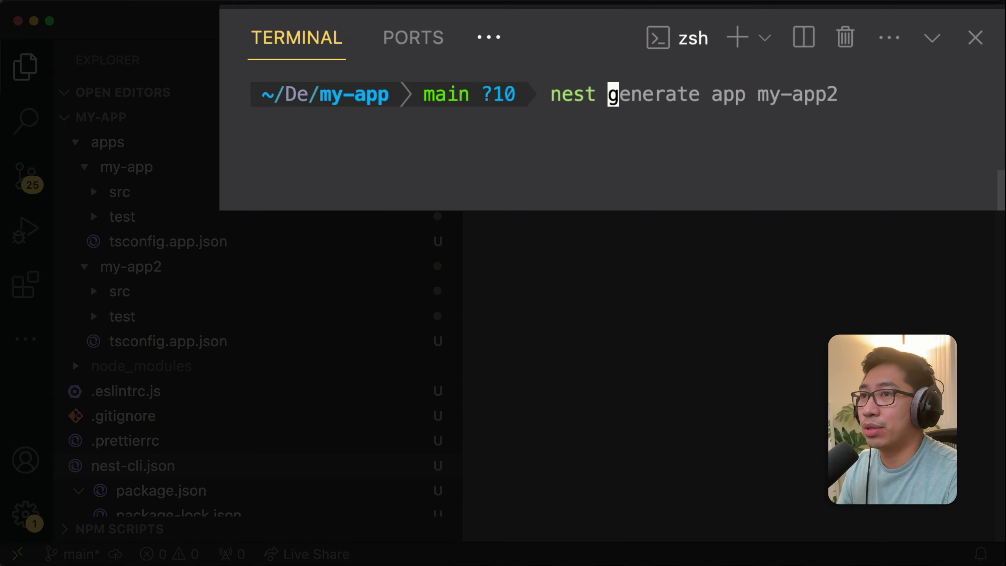
type("build")
key("Return")
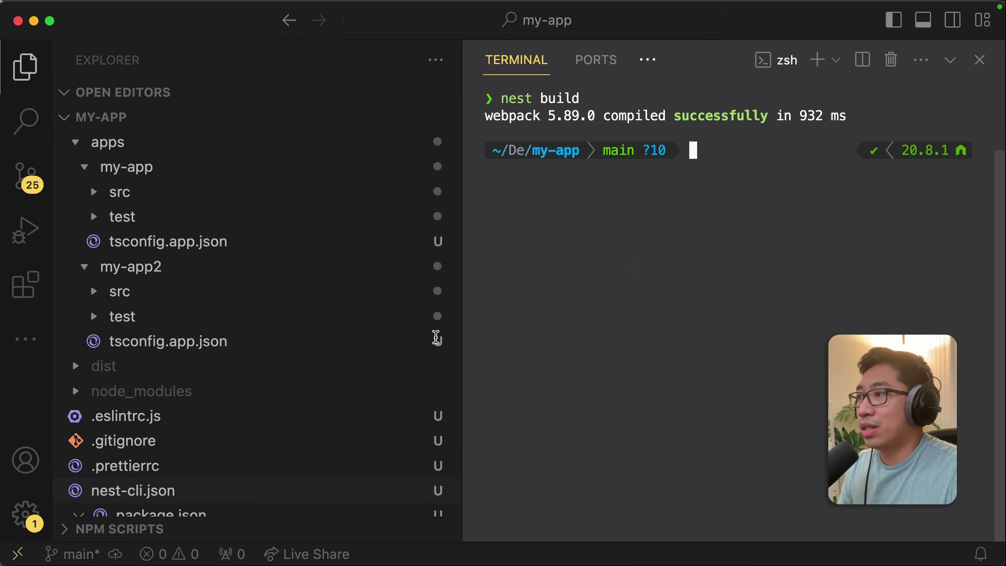
scroll(103, 335, "down", 2)
scroll(139, 334, "down", 1)
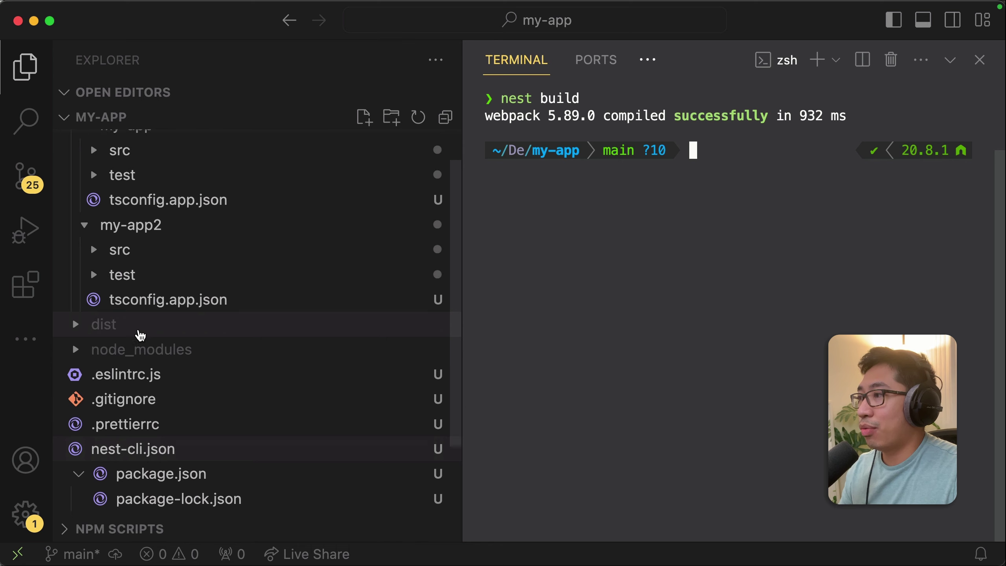
scroll(139, 334, "down", 1)
left_click(103, 323)
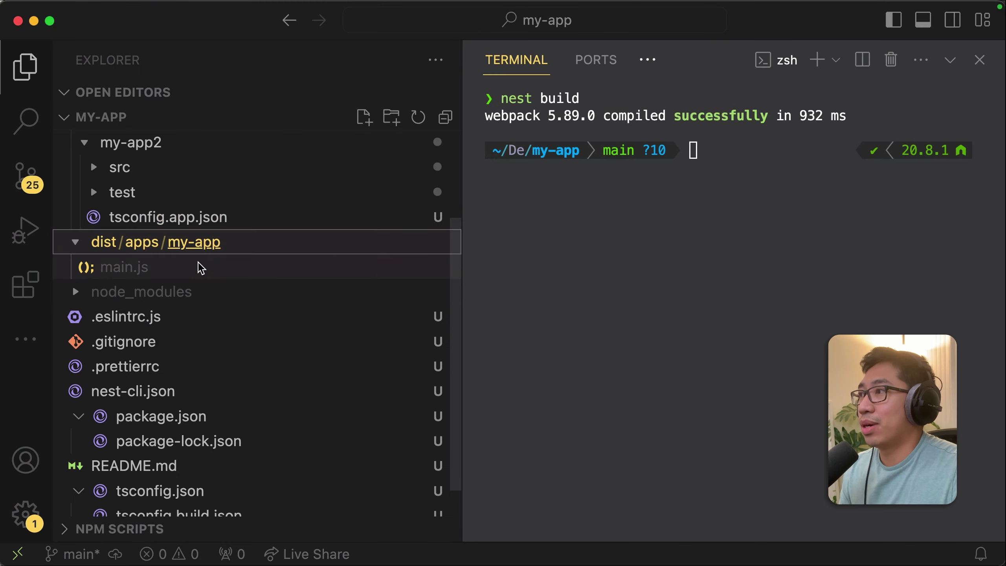
scroll(119, 208, "up", 2)
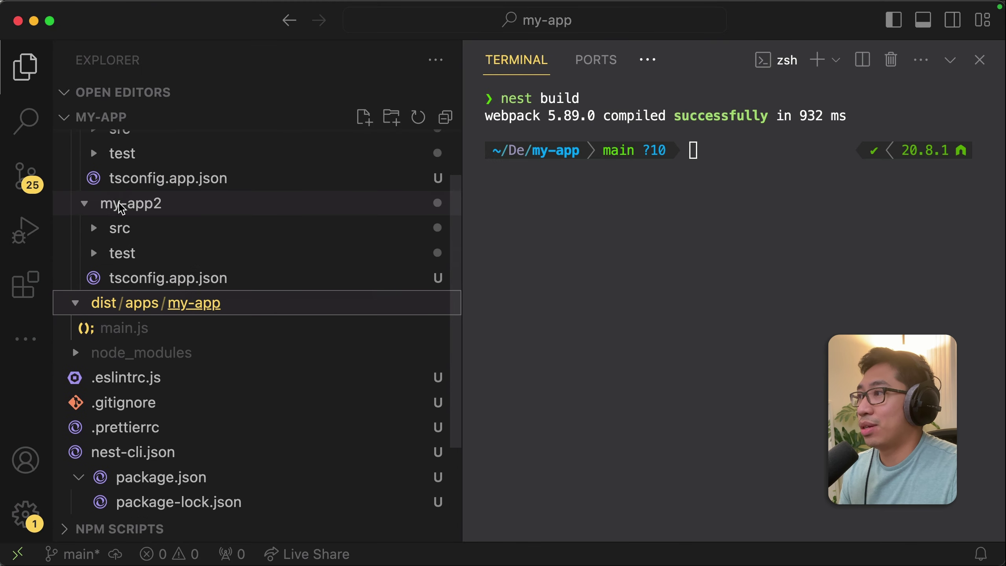
left_click(76, 303)
Start the default app with npm start, then clear the half-typed command.
left_click(783, 287)
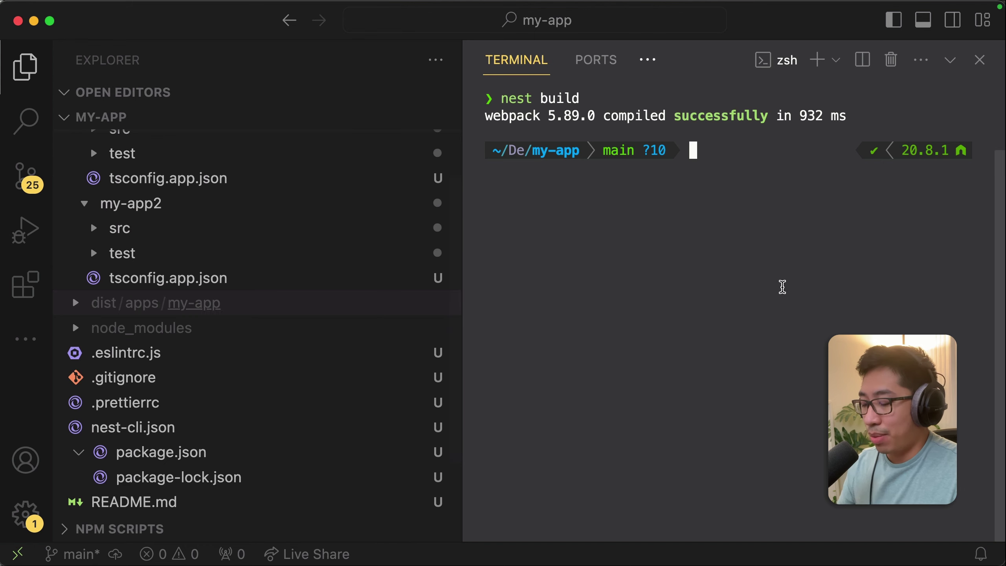
type("npm start")
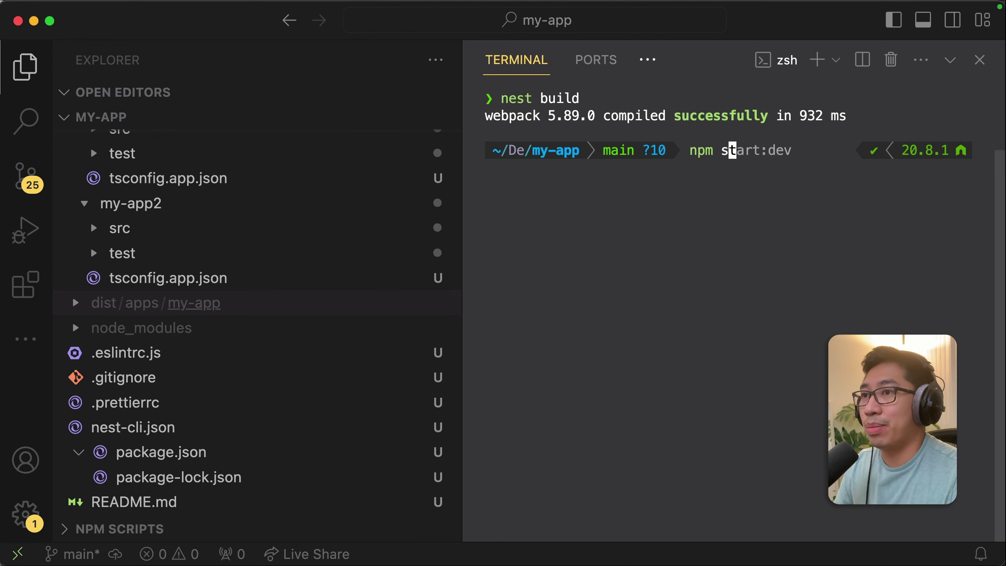
key("Return")
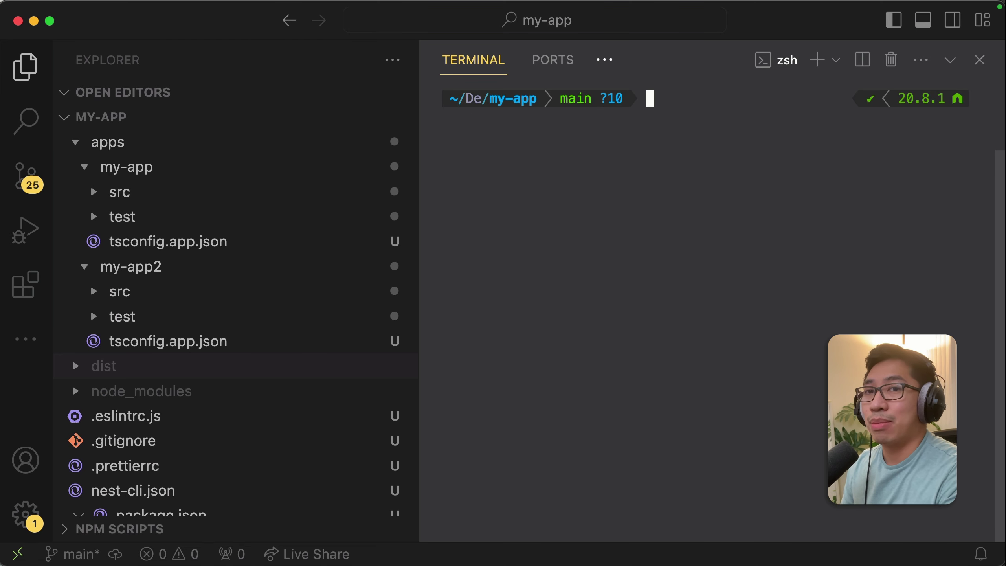
type("npm s")
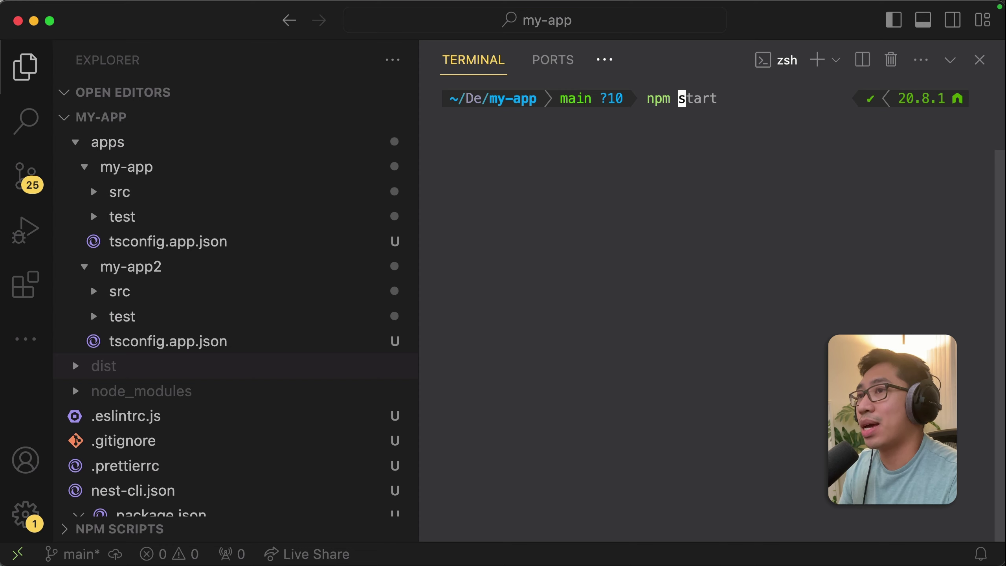
key("ctrl+u")
type("nest ")
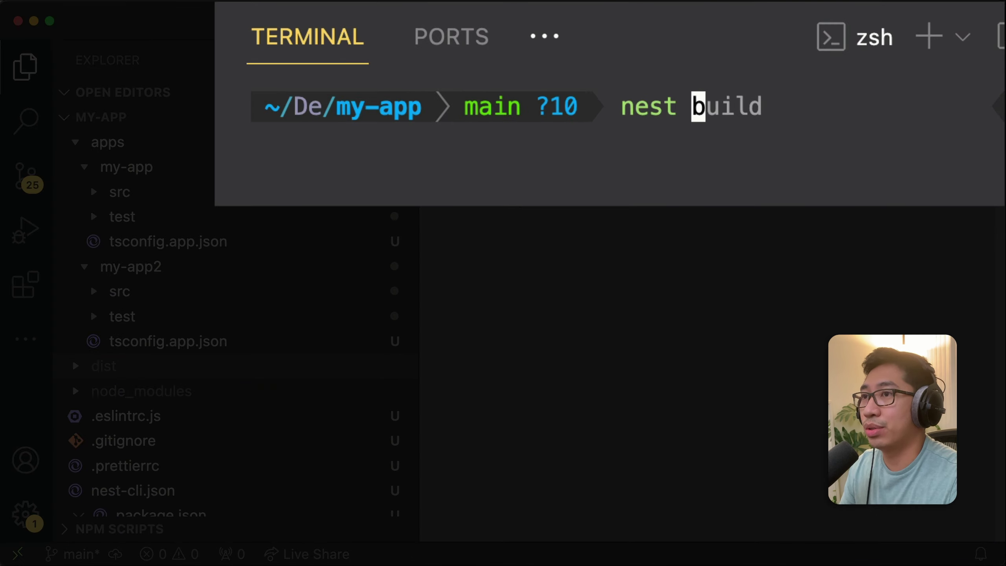
type("build my-ap")
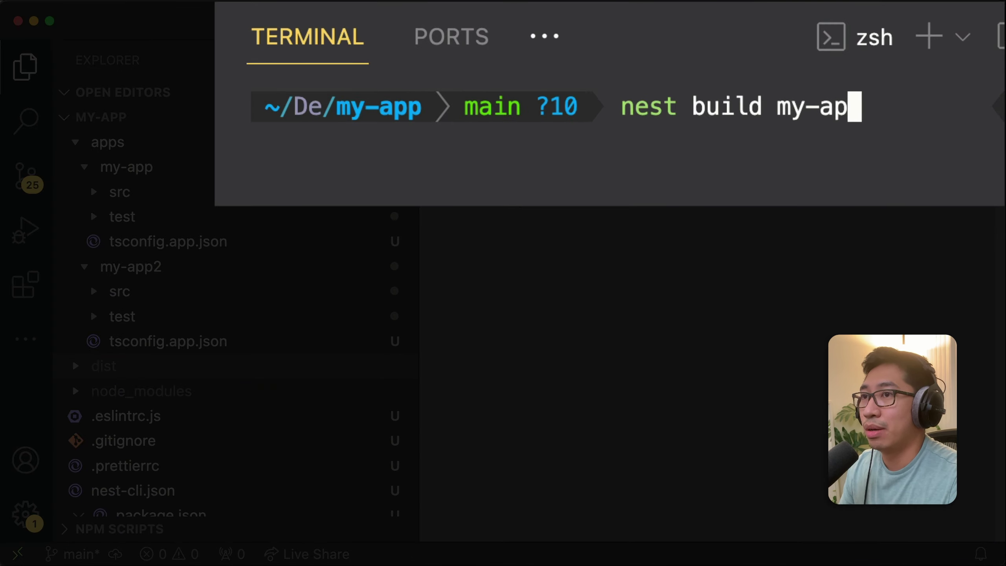
type("p2")
Run 'nest build my-app2' and confirm dist/apps holds both my-app and my-app2.
key("Return")
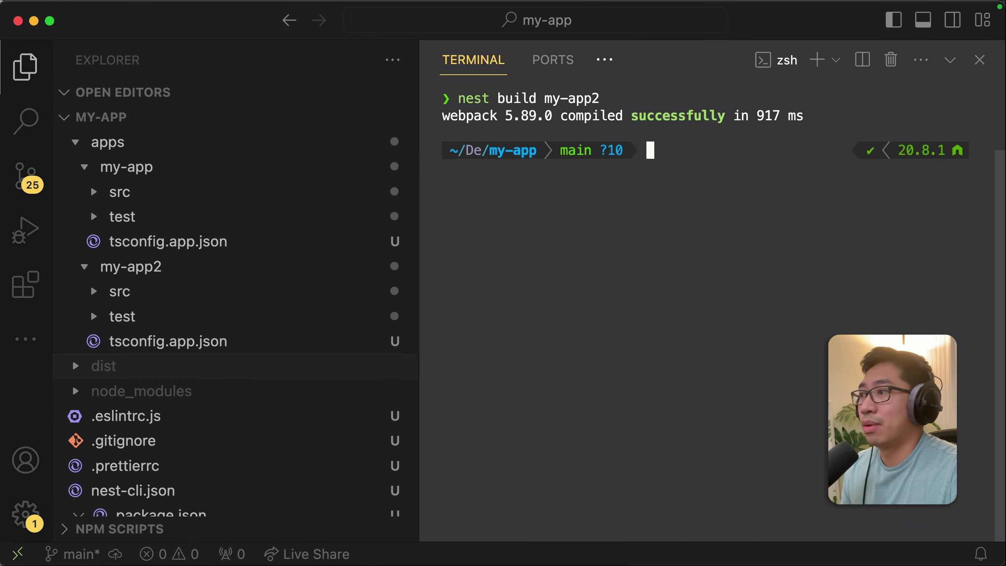
left_click(104, 366)
scroll(313, 361, "down", 2)
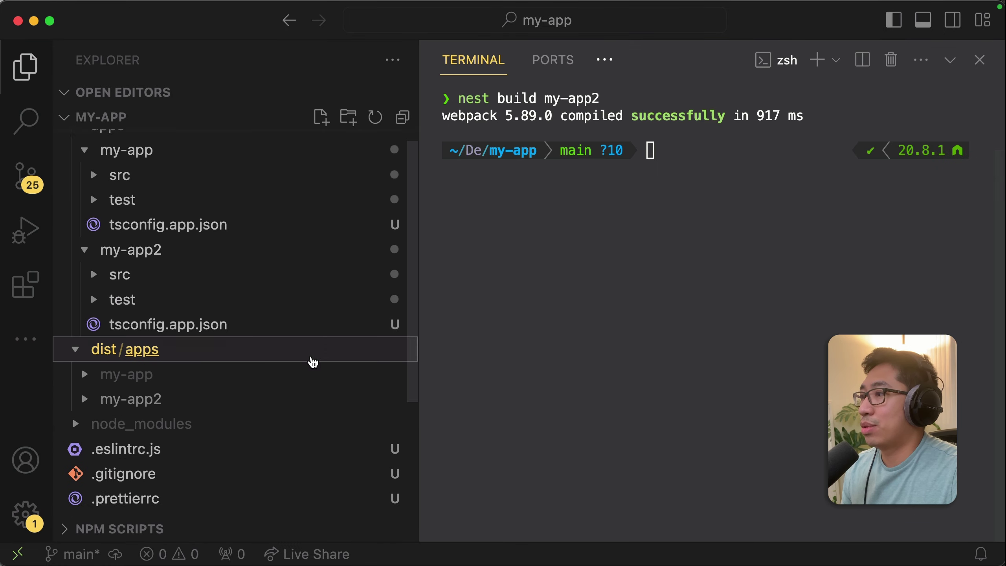
scroll(313, 361, "down", 2)
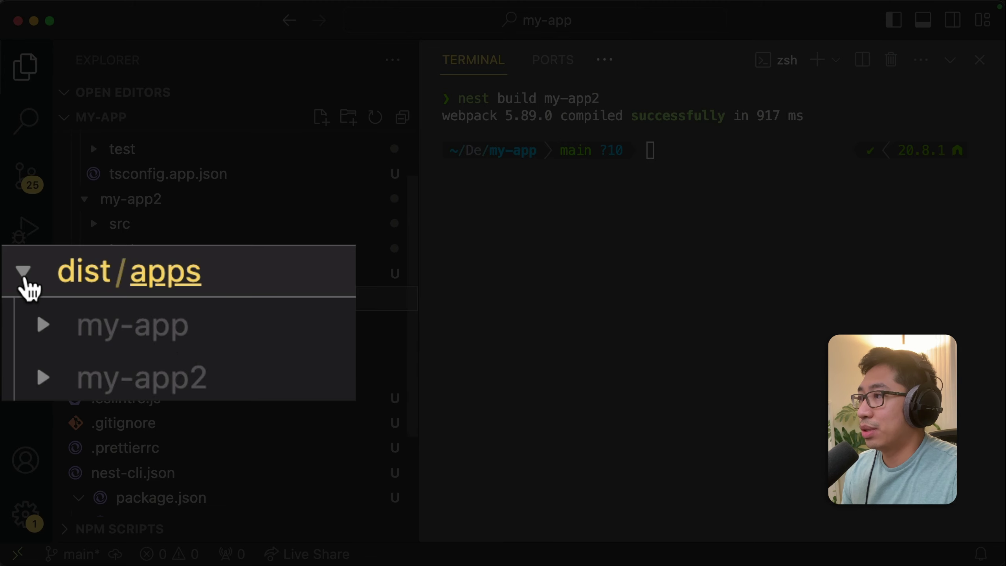
left_click(74, 365)
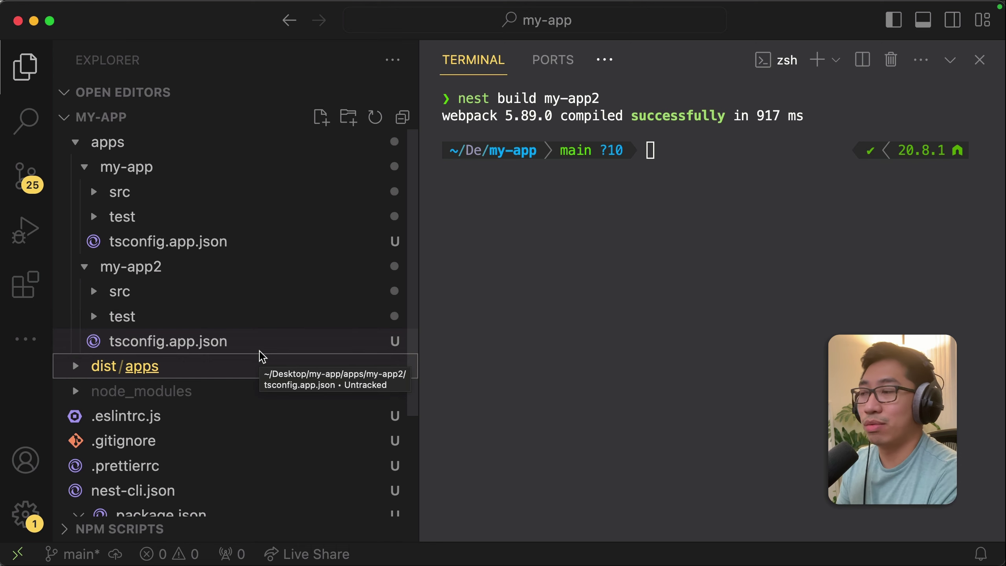
left_click(575, 281)
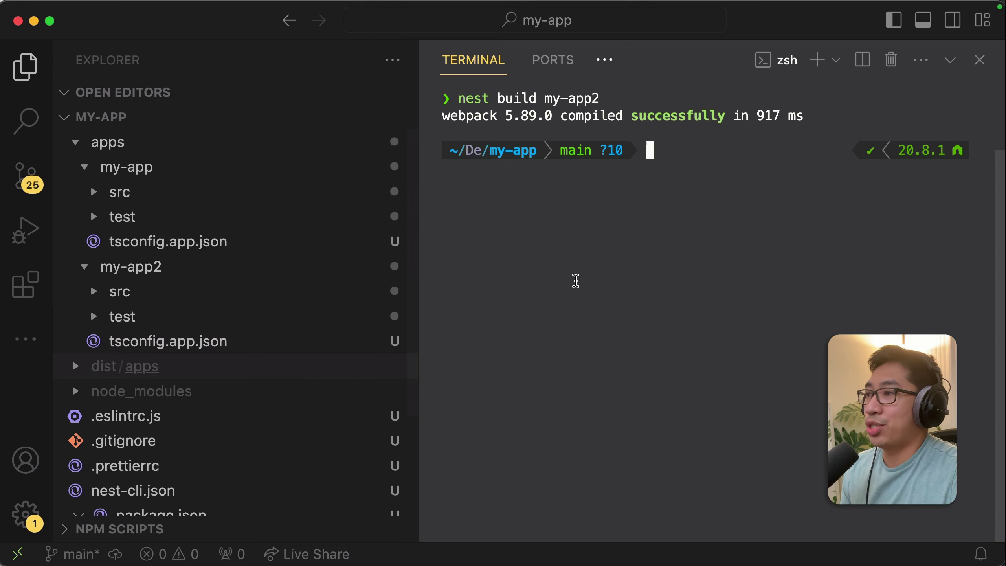
scroll(198, 273, "down", 3)
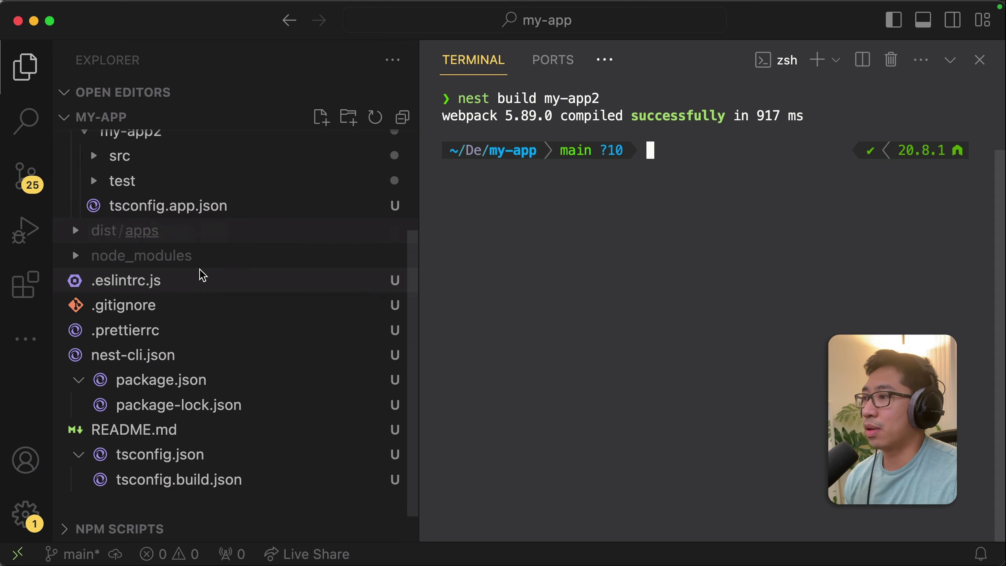
Open package.json, hide the terminal, and narrow the Explorer to widen the editor.
left_click(154, 382)
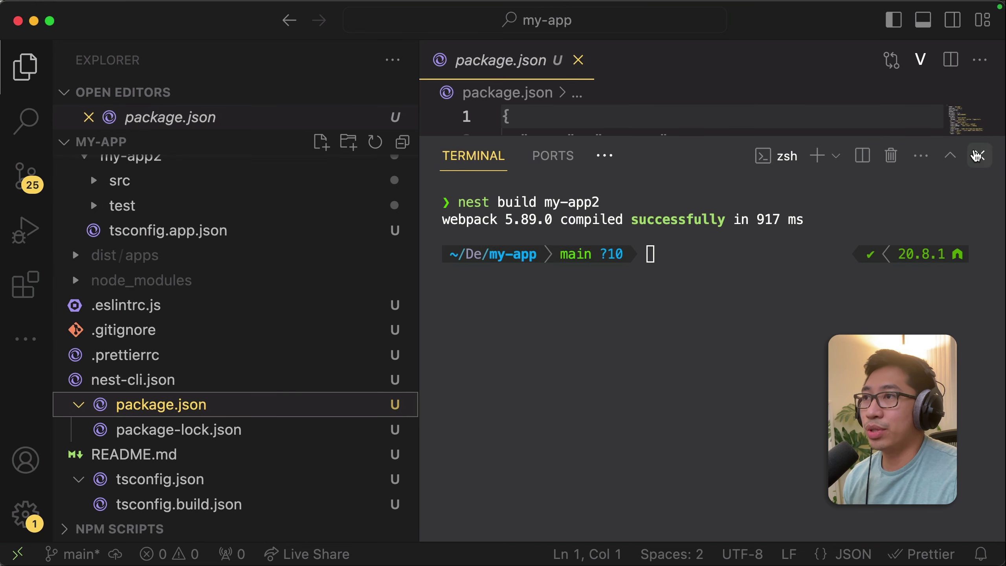
left_click(979, 155)
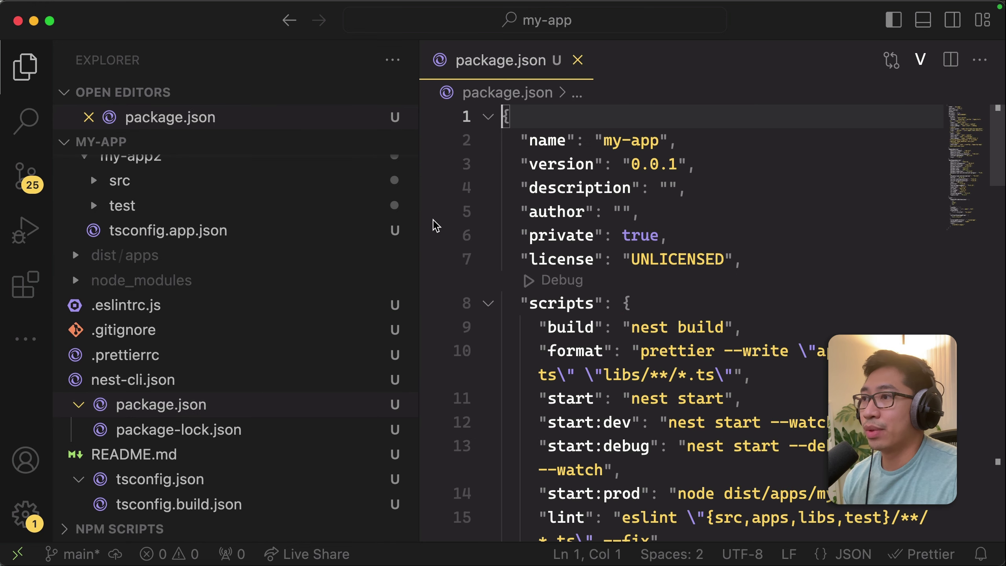
mouse_move(418, 208)
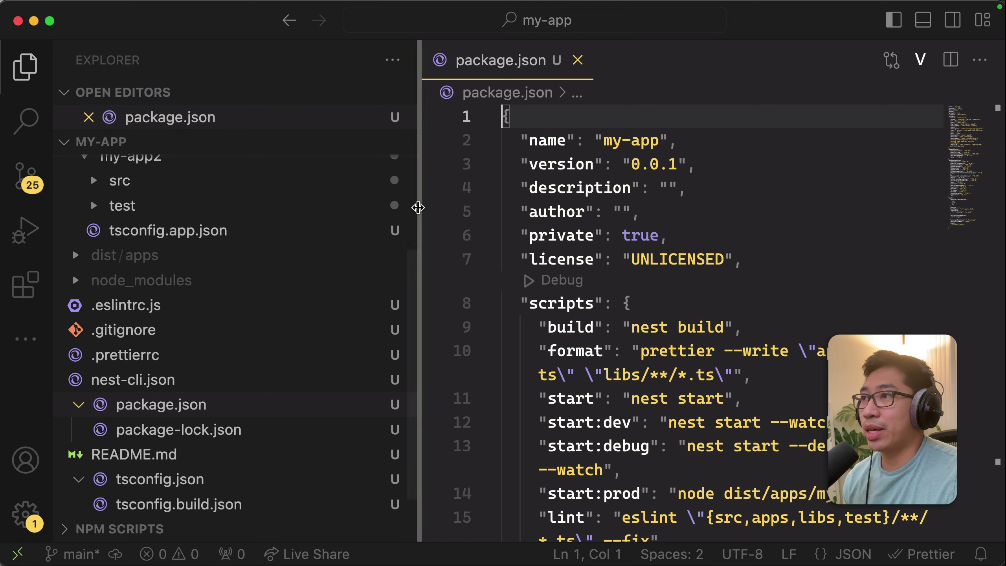
left_click_drag(419, 212, 308, 211)
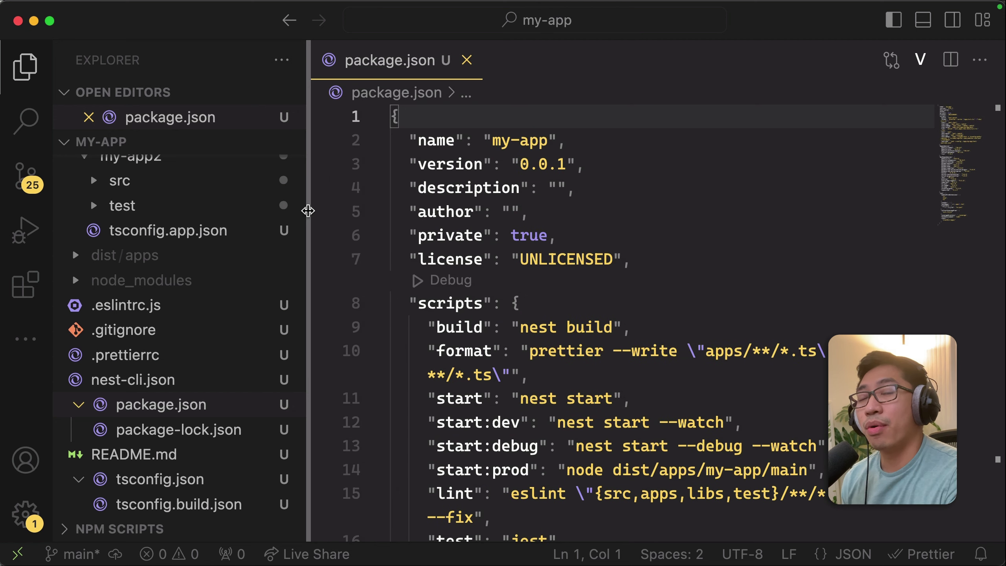
scroll(615, 389, "down", 3)
scroll(615, 388, "down", 3)
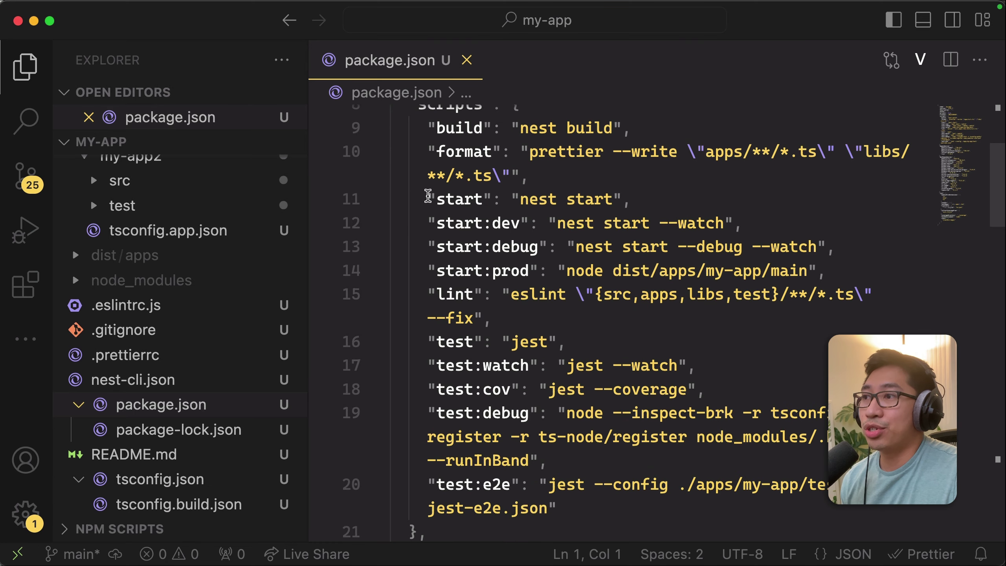
Review the start, start:dev and start:debug scripts, including 'nest start --watch'.
left_click_drag(429, 198, 660, 198)
left_click(619, 203)
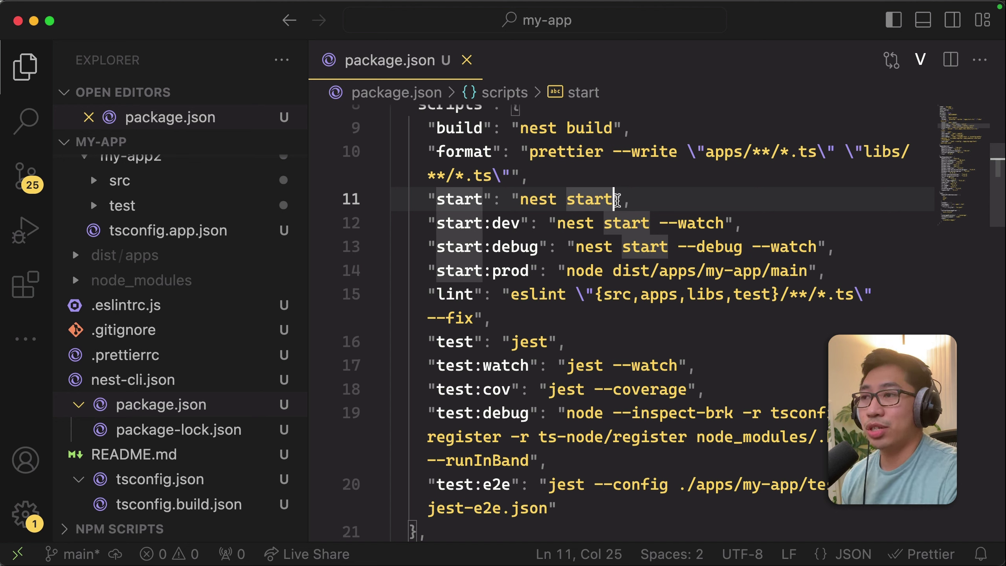
left_click(500, 175)
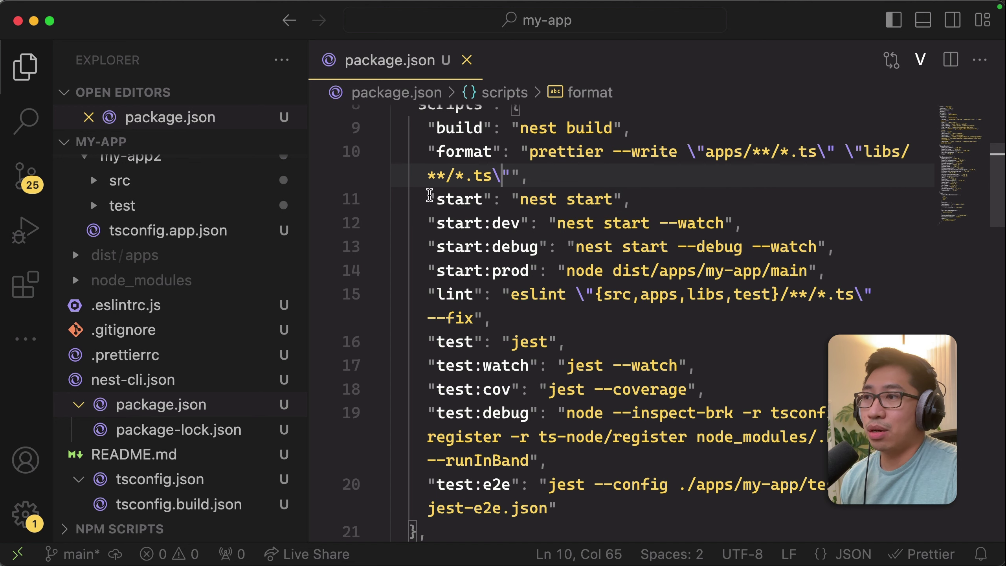
left_click_drag(429, 198, 882, 247)
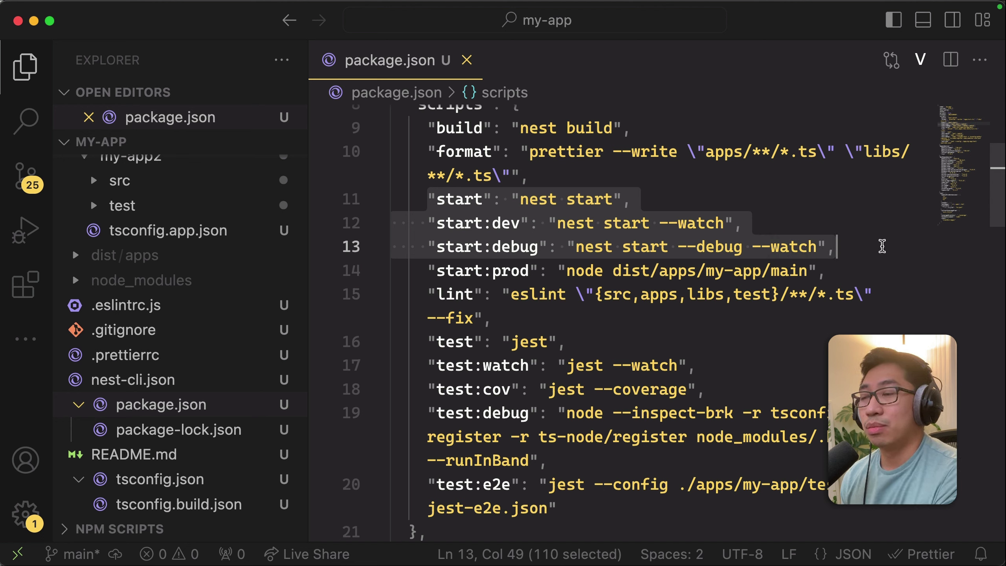
left_click(767, 224)
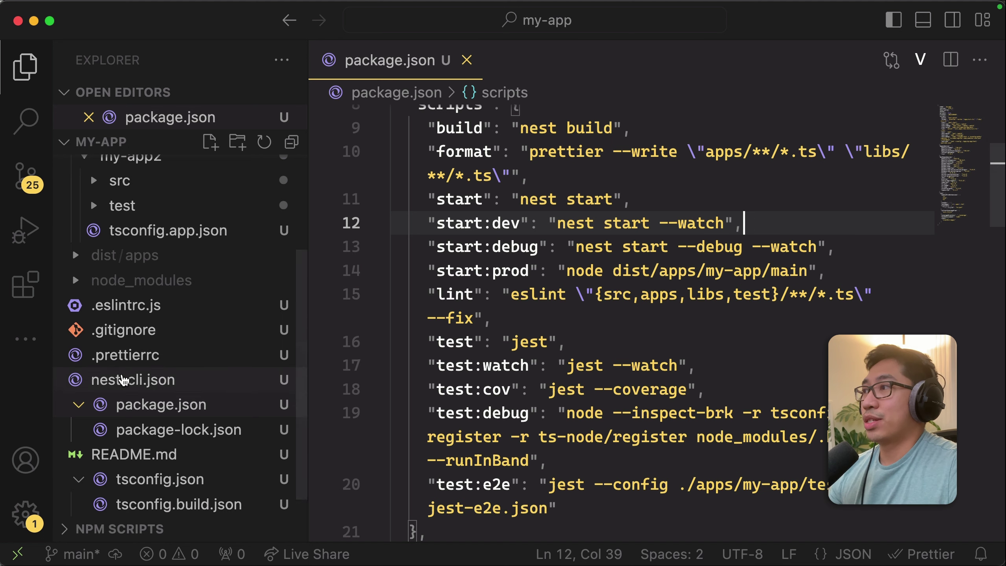
scroll(157, 355, "up", 3)
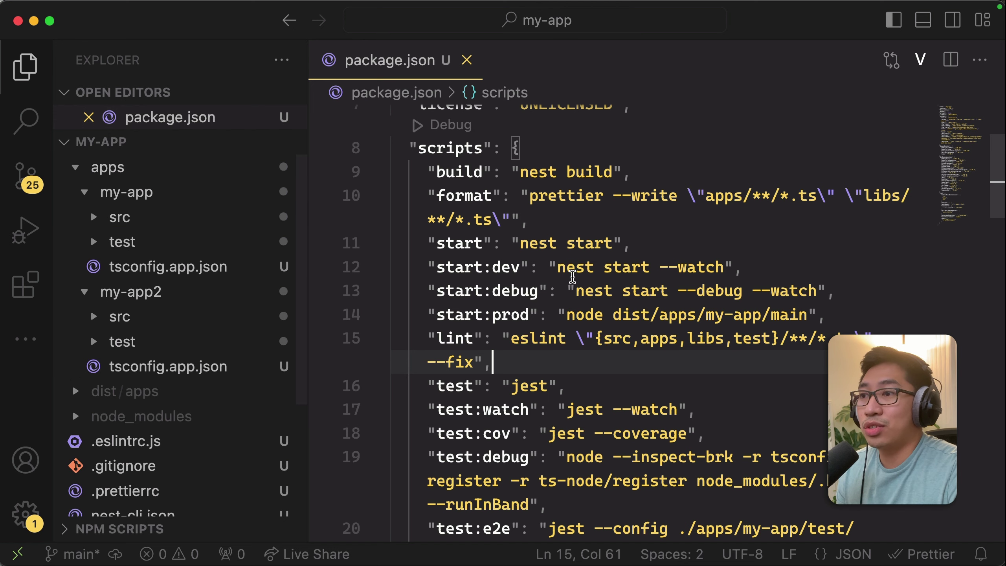
left_click_drag(557, 268, 743, 267)
left_click(741, 267)
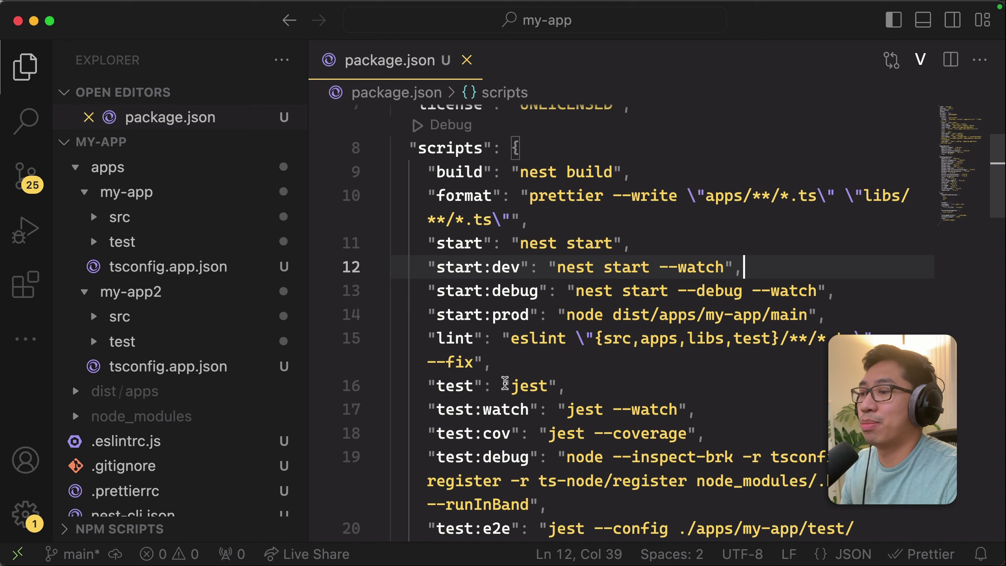
scroll(696, 285, "down", 3)
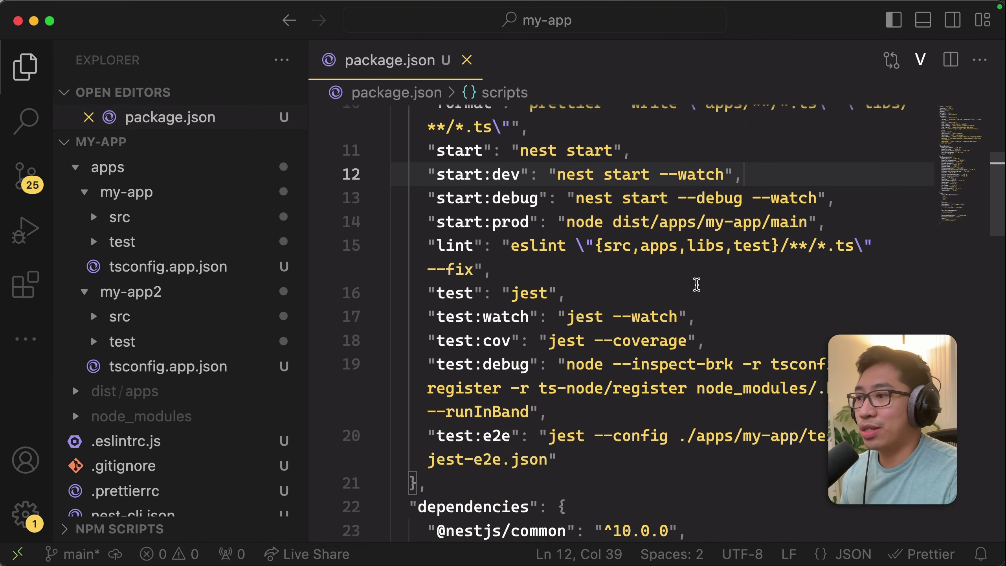
scroll(697, 285, "up", 5)
Recall and run 'npm install concurrently' from history, then hide the terminal.
key("ctrl+grave")
key("Up")
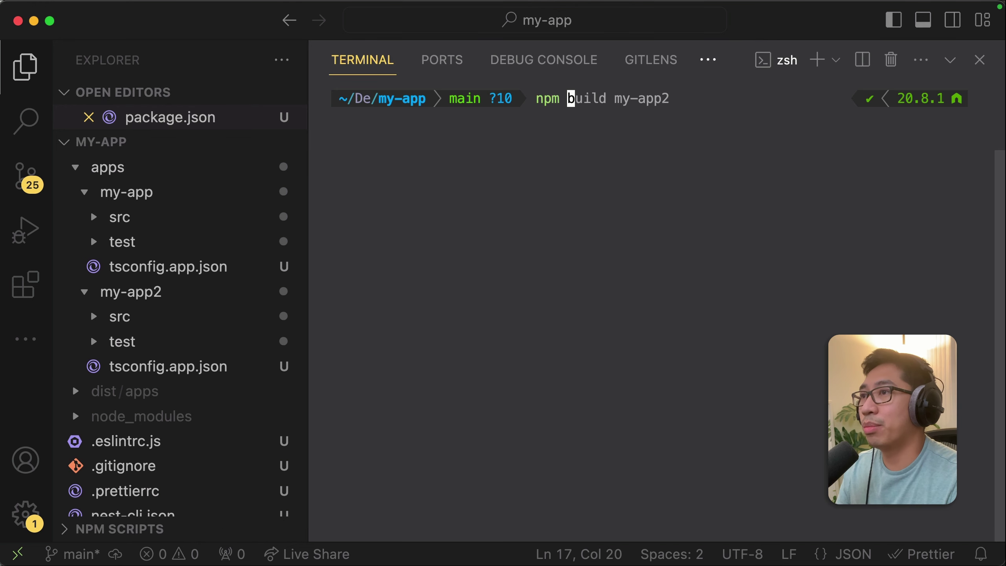
key("Up")
key("End")
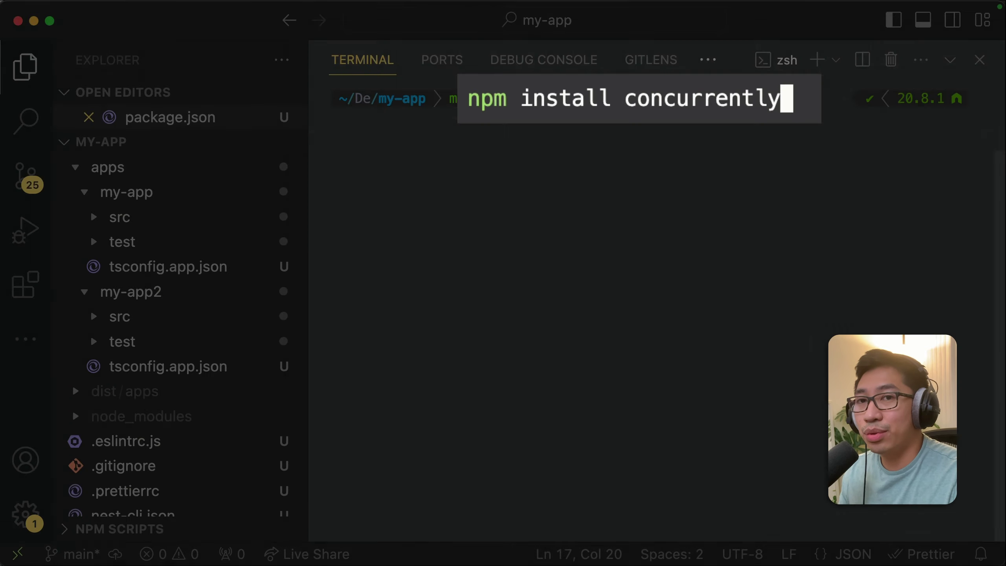
key("Return")
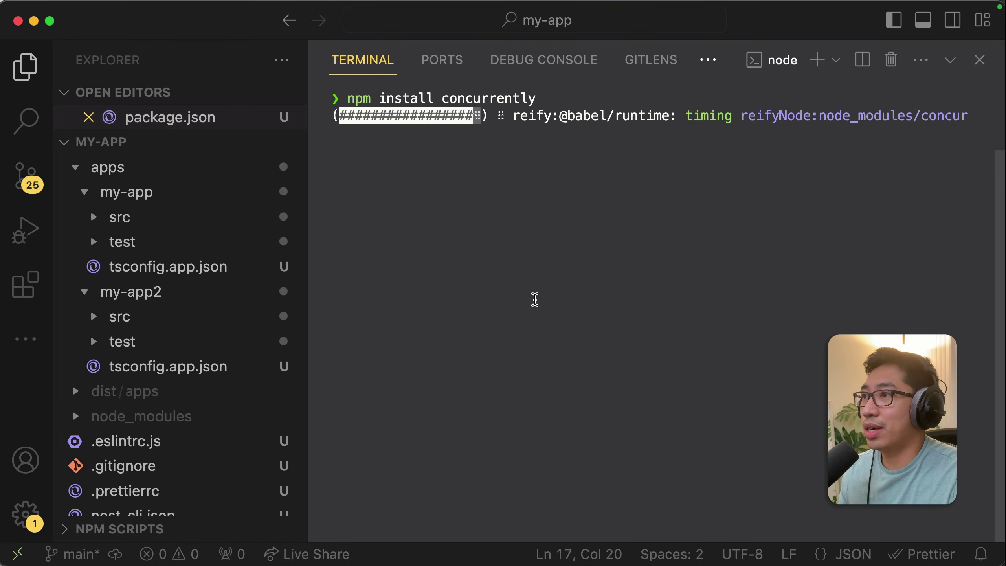
key("ctrl+grave")
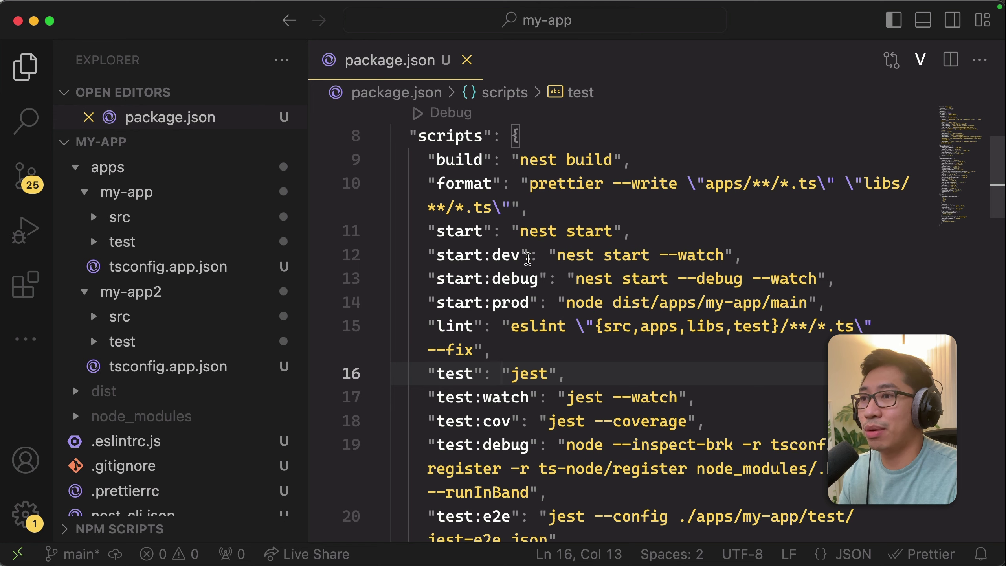
Rename the start:dev script key to dev-my-app in the root package.json.
left_click_drag(431, 255, 745, 255)
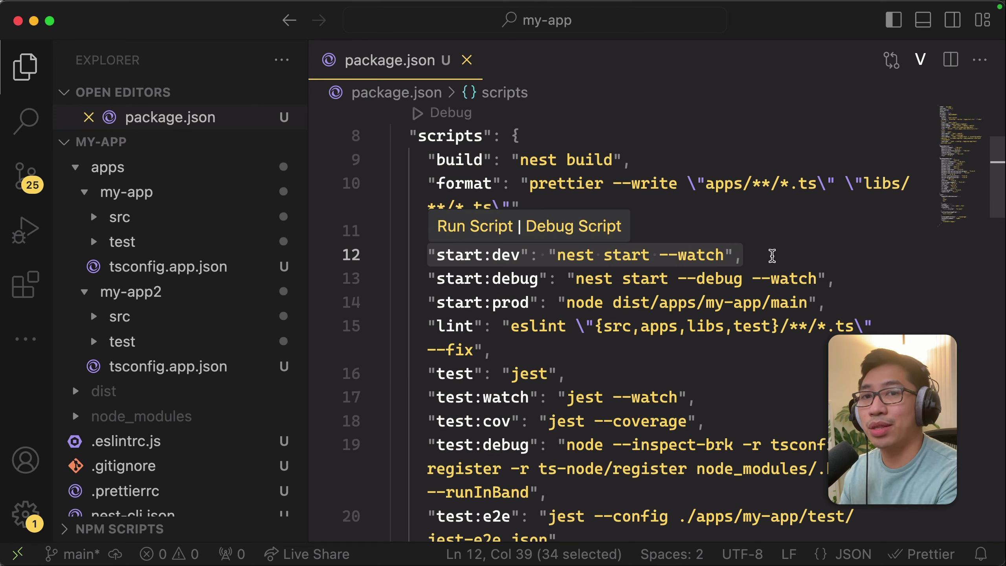
double_click(462, 255)
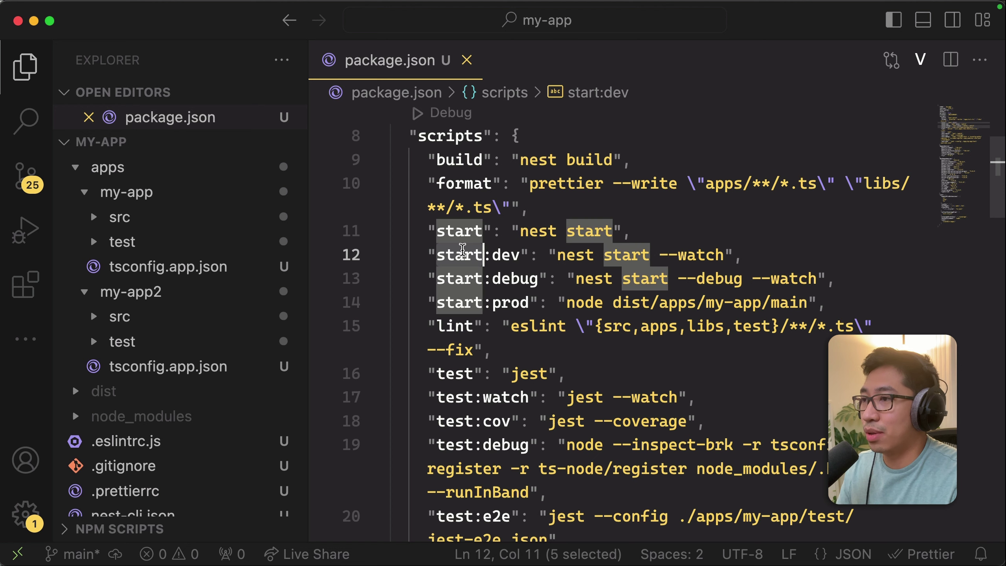
key("Delete")
key("Delete")
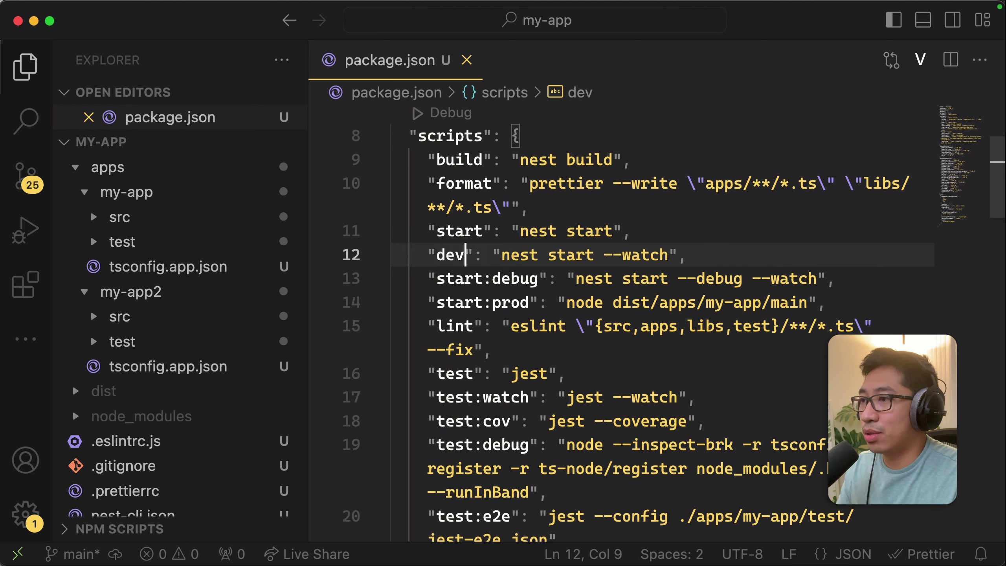
type("-")
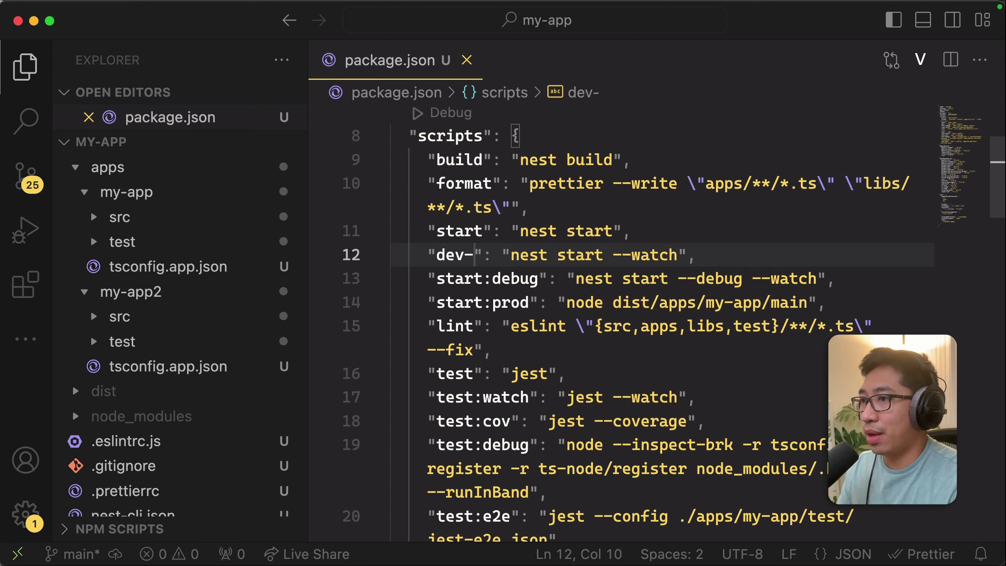
type("my")
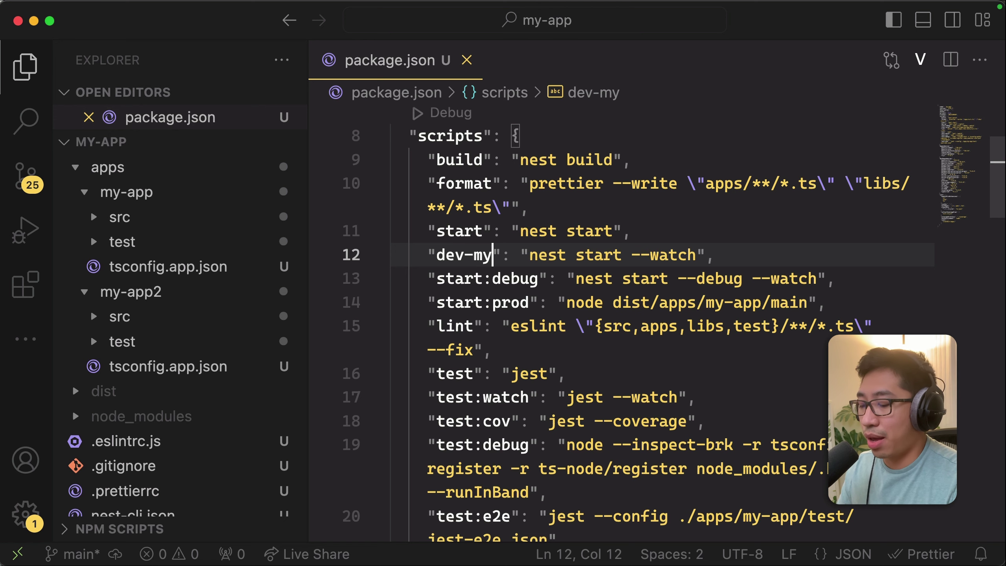
type("-app")
key("Home")
Duplicate that line as a dev-my-app2 script running nest start --watch my-app2.
key("shift+End")
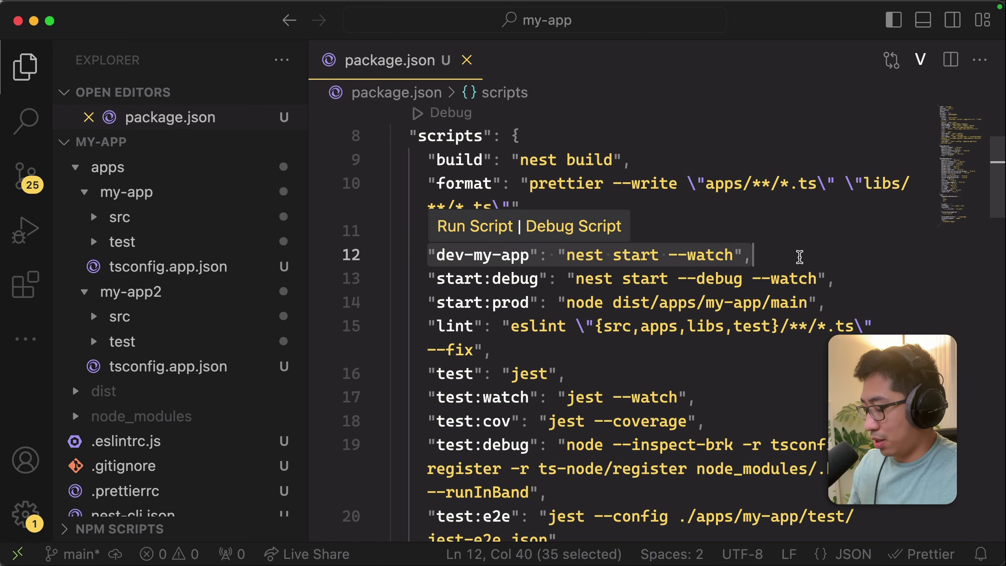
key("shift+alt+Down")
left_click(527, 279)
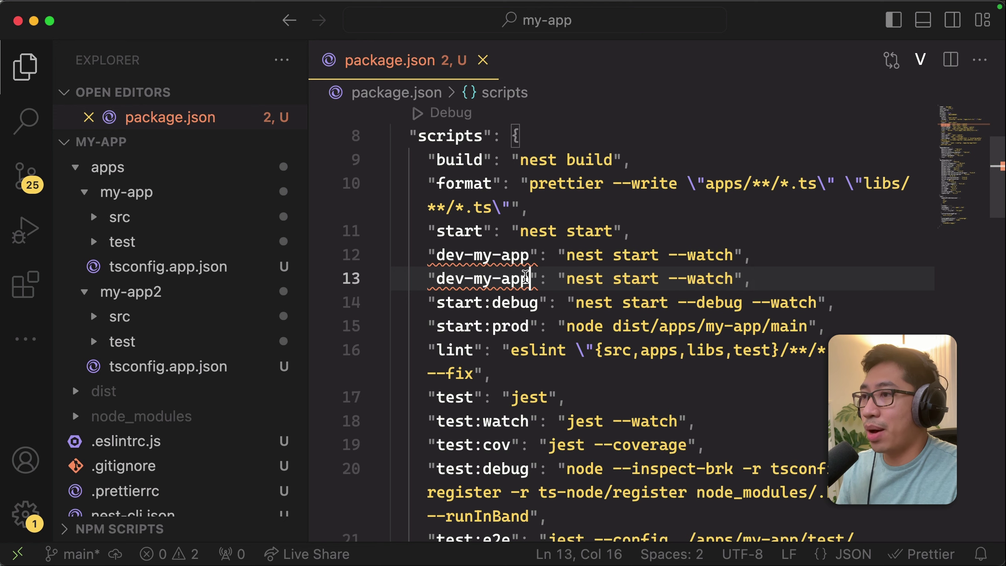
type("2")
left_click(742, 279)
type("my-ap")
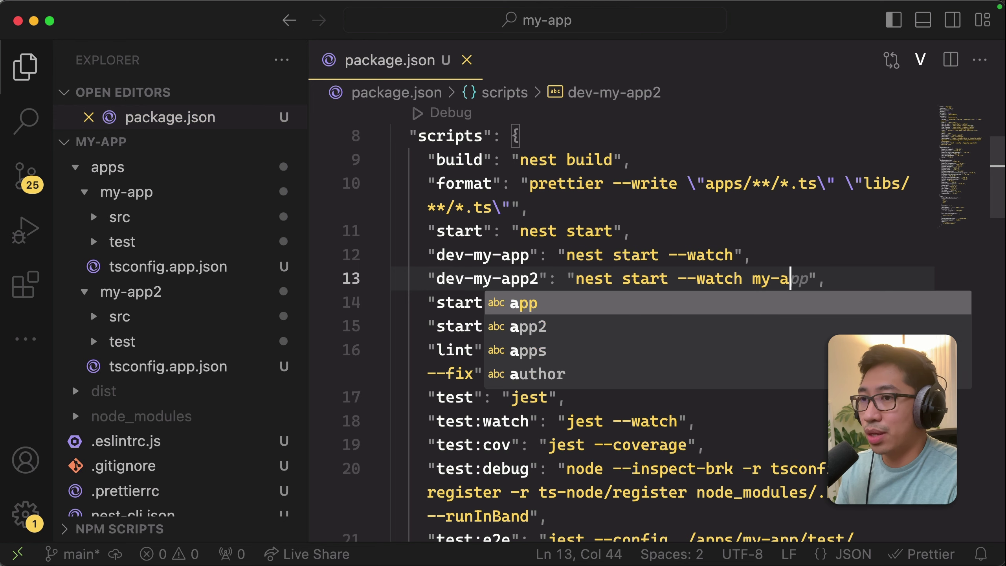
type("p2")
left_click(645, 231)
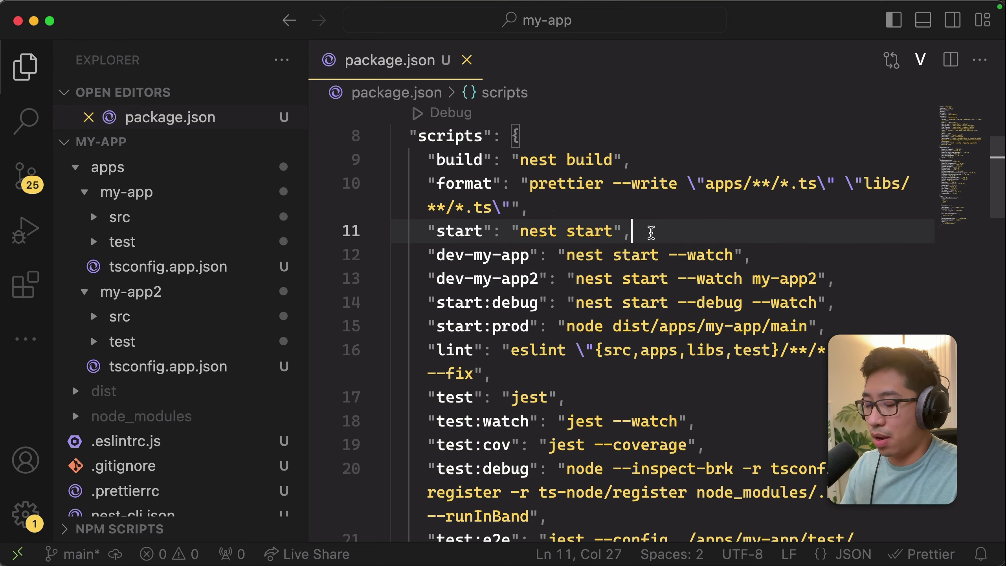
key("Return")
type("\"start:dev\": \"concurrently -c \\\"cyan.bold,red.bold\\\" \\\"npm:dev-*\\\"\",")
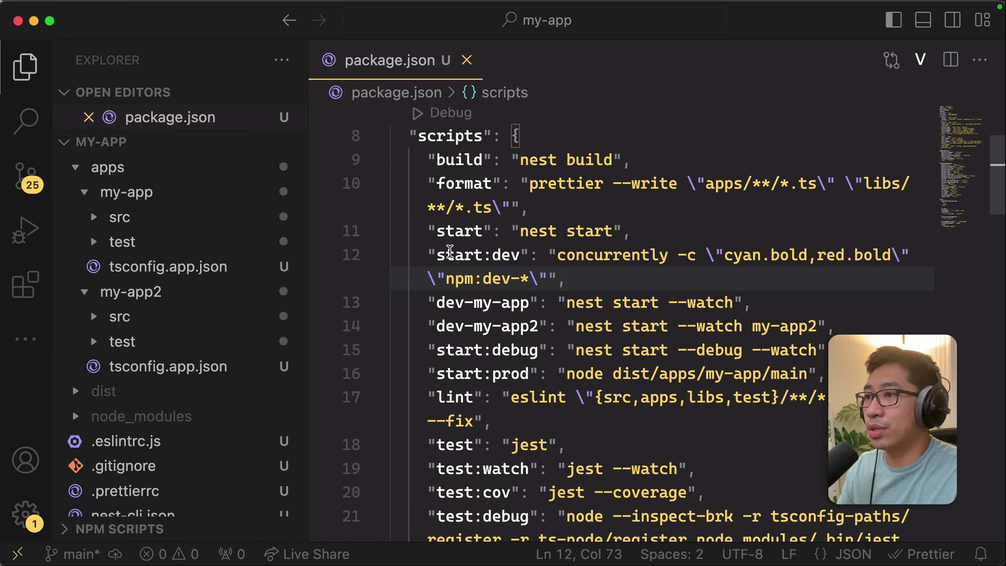
left_click_drag(558, 255, 668, 255)
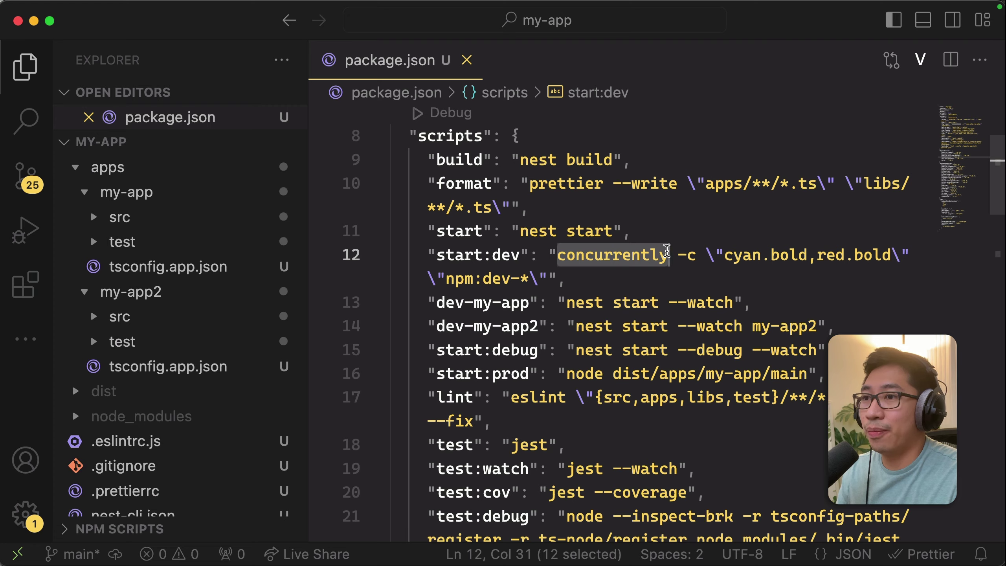
left_click_drag(678, 255, 909, 255)
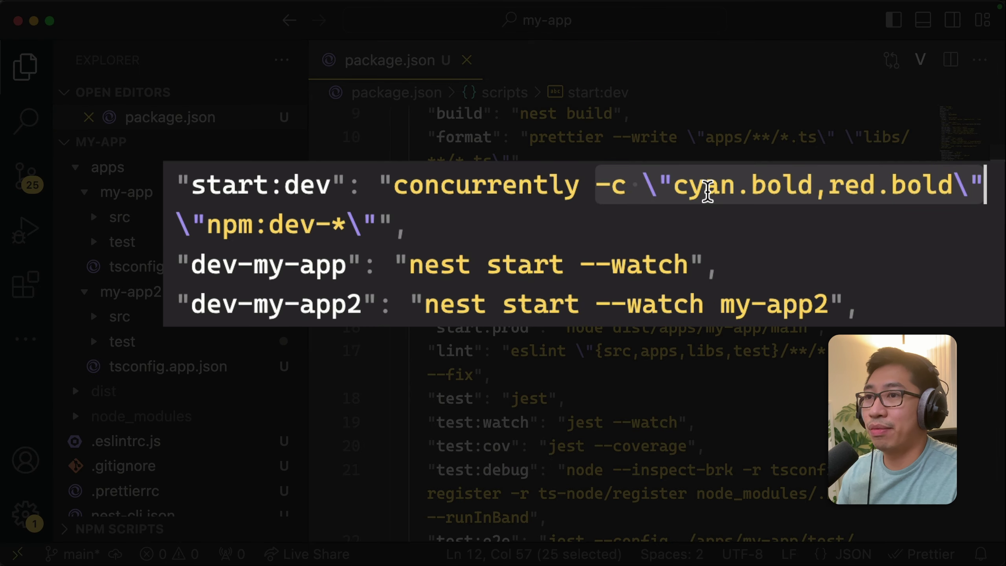
left_click(429, 226)
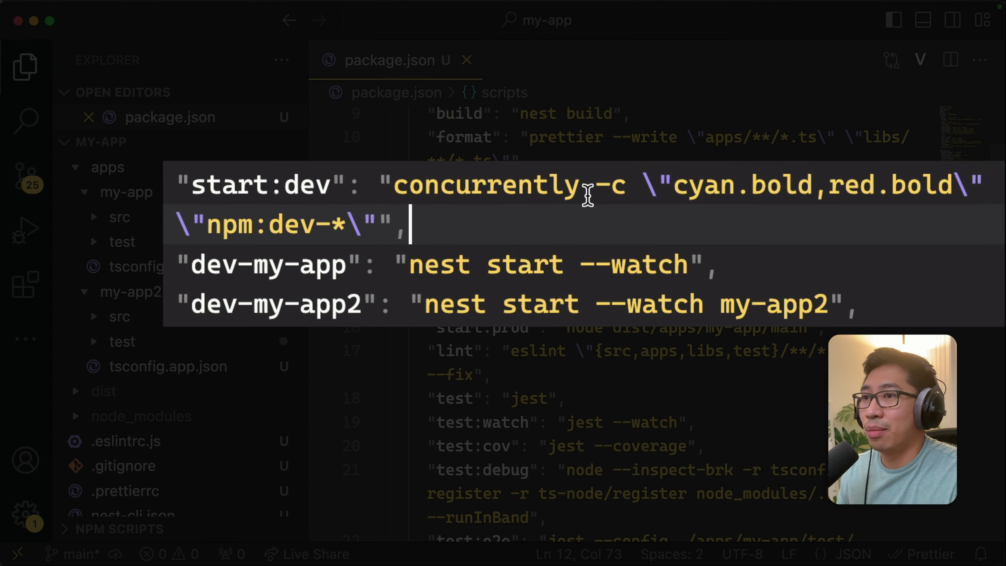
left_click_drag(179, 225, 383, 224)
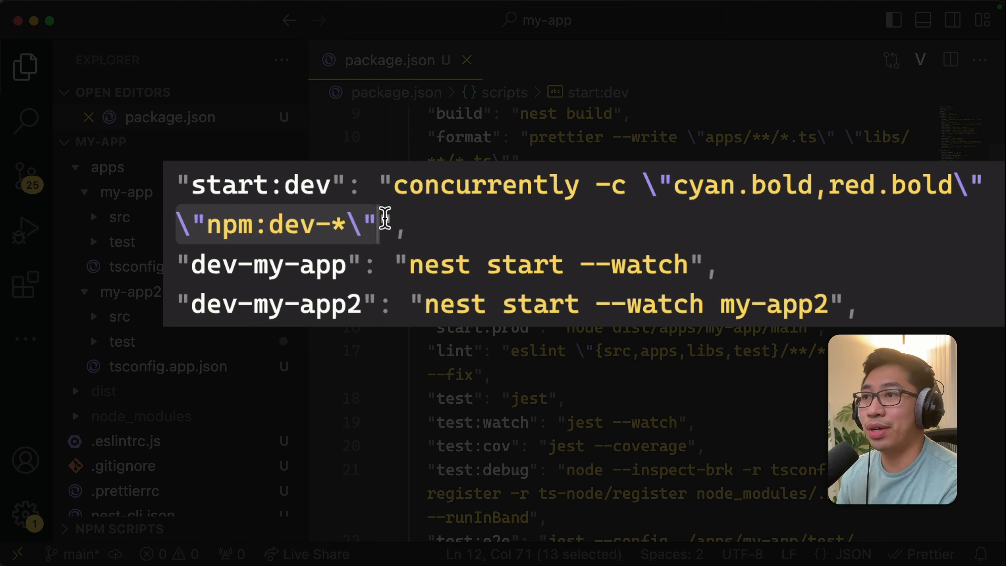
left_click(226, 225)
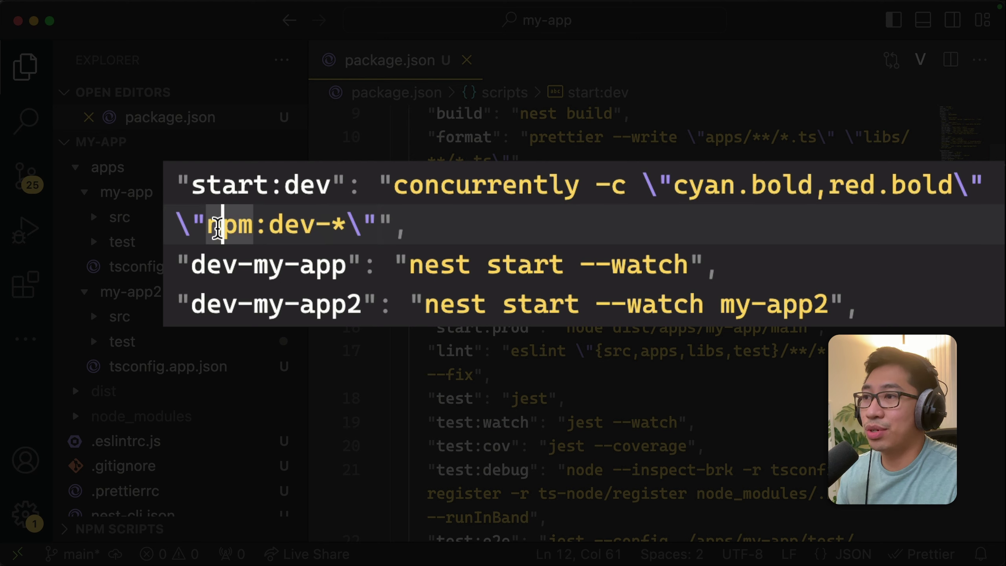
left_click(253, 225)
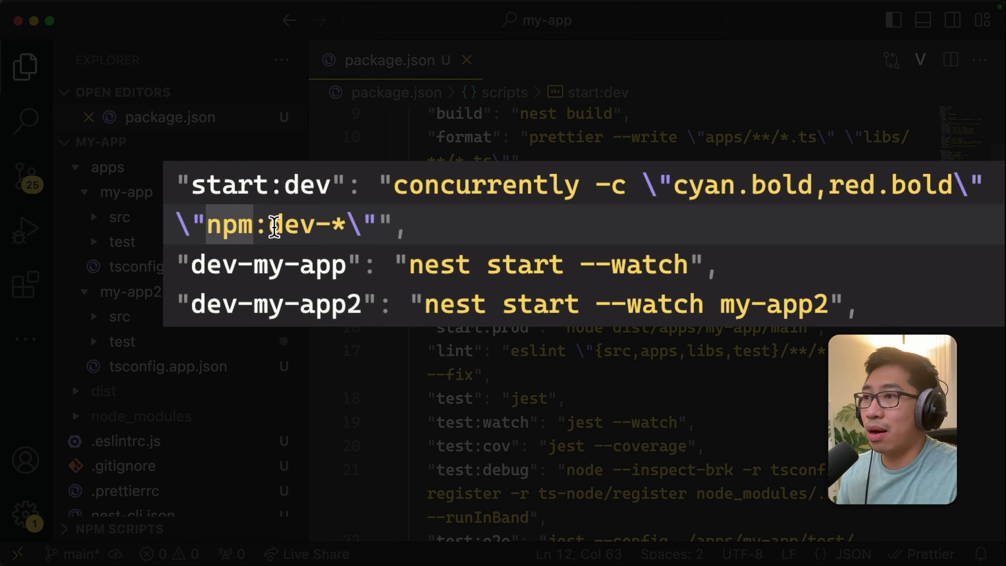
left_click_drag(269, 225, 352, 223)
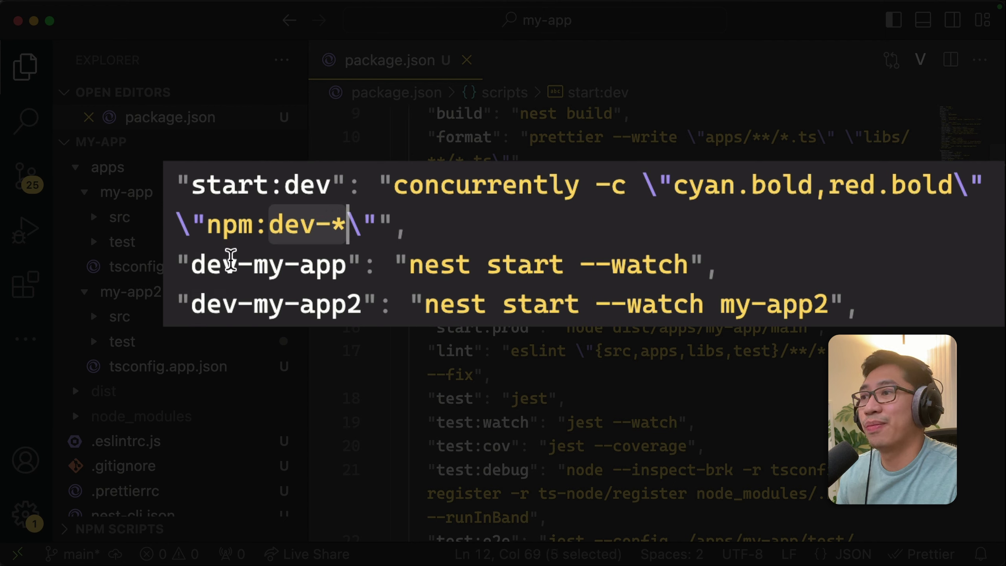
left_click(236, 304)
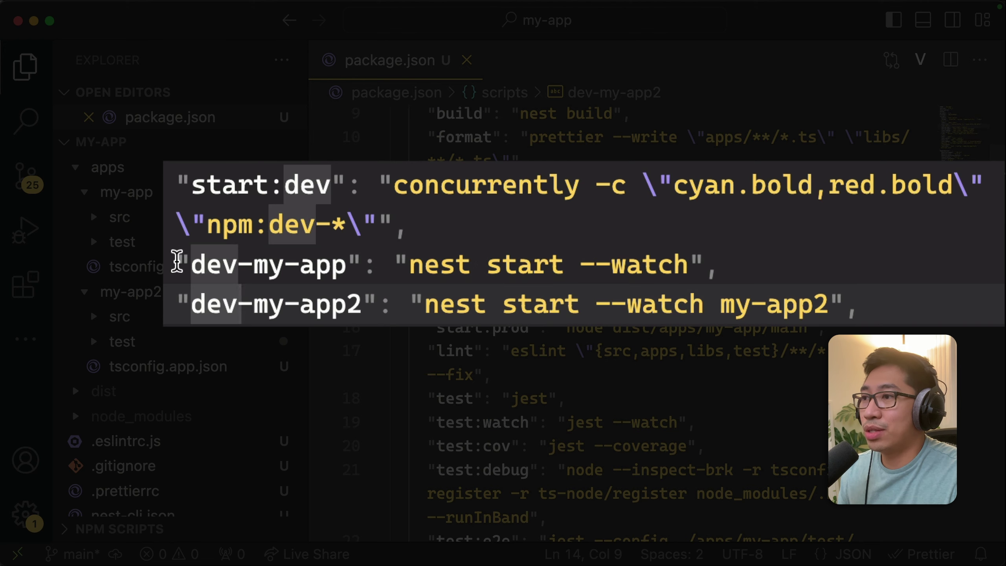
left_click_drag(440, 304, 402, 304)
left_click_drag(531, 304, 865, 304)
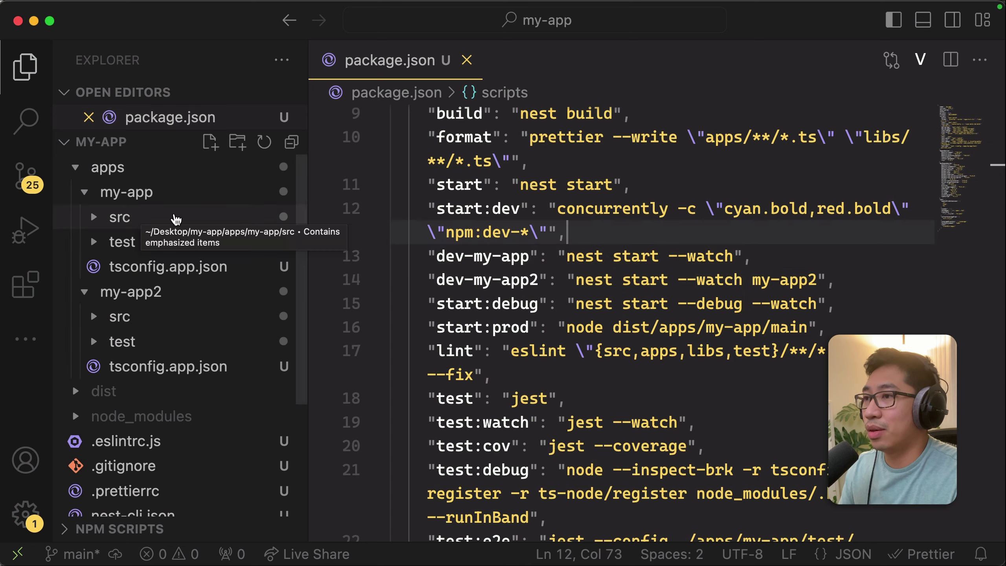
left_click(707, 256)
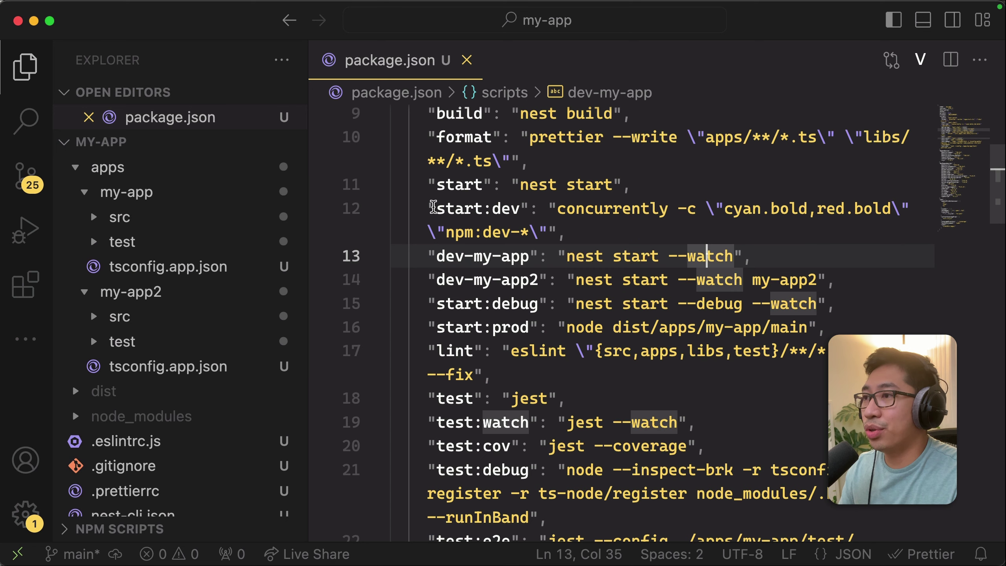
left_click_drag(432, 208, 550, 232)
left_click(576, 304)
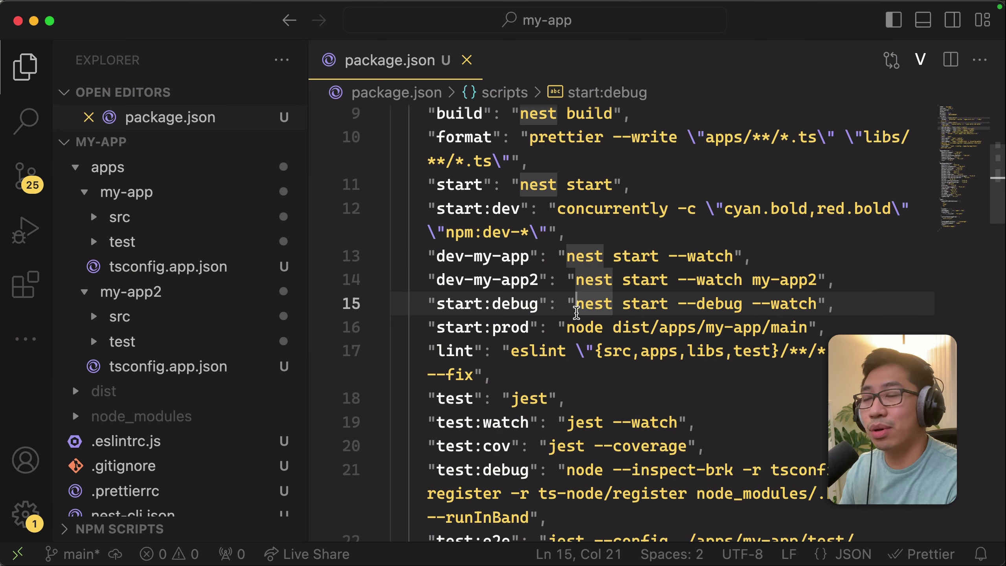
mouse_move(119, 218)
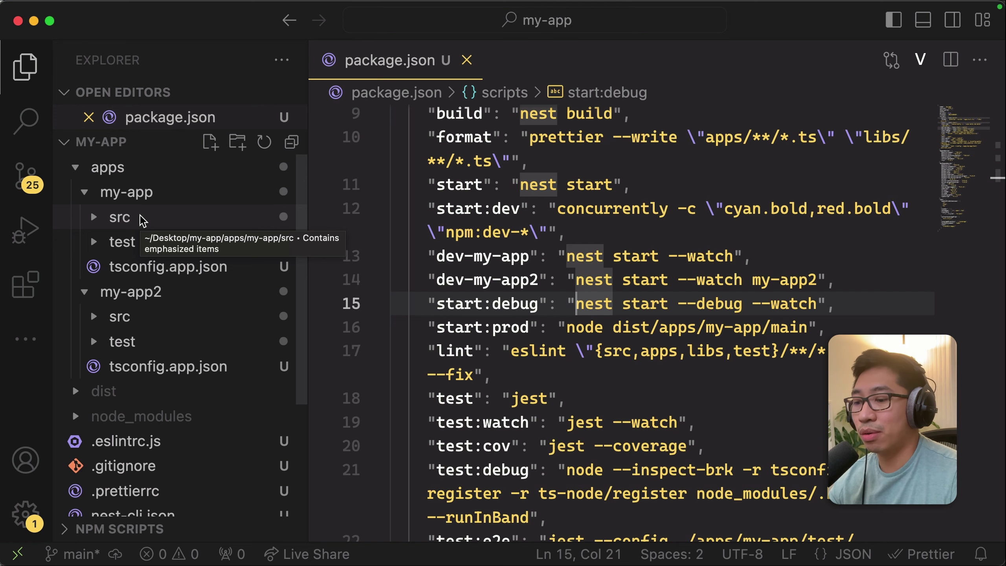
Open my-app's main.ts, inspect its port 3000 listen line, and close package.json.
left_click(142, 220)
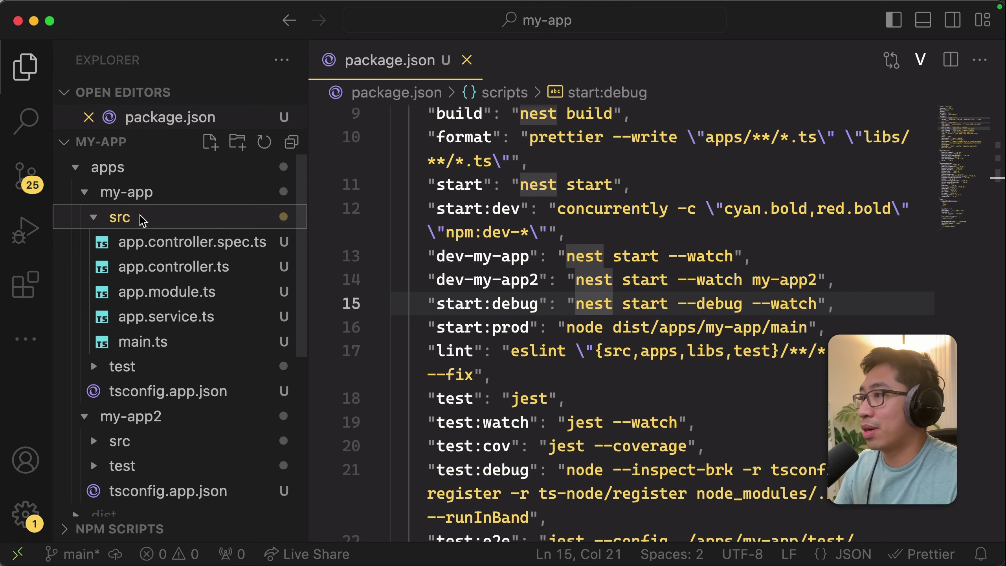
left_click(146, 341)
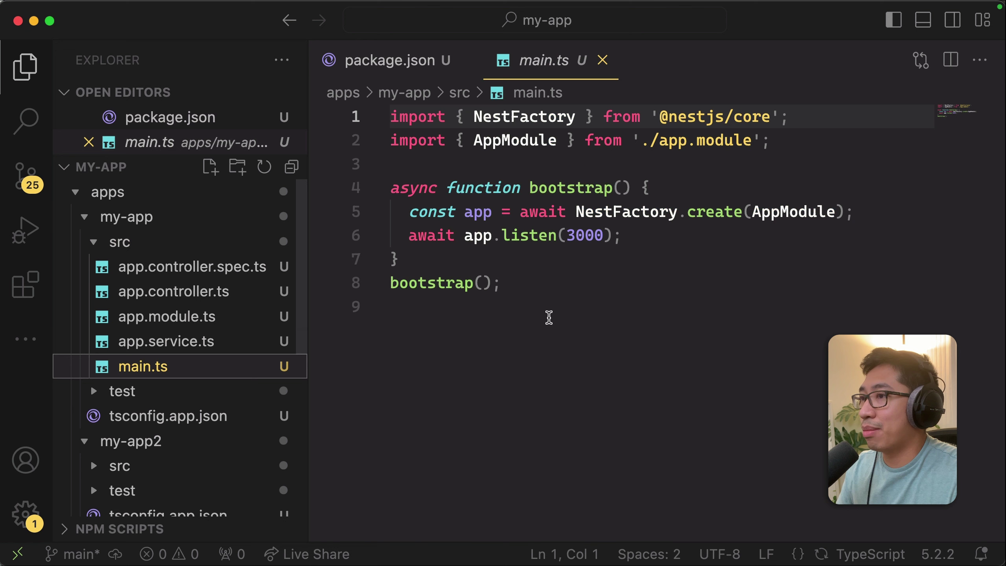
left_click(396, 259)
left_click_drag(409, 236, 618, 235)
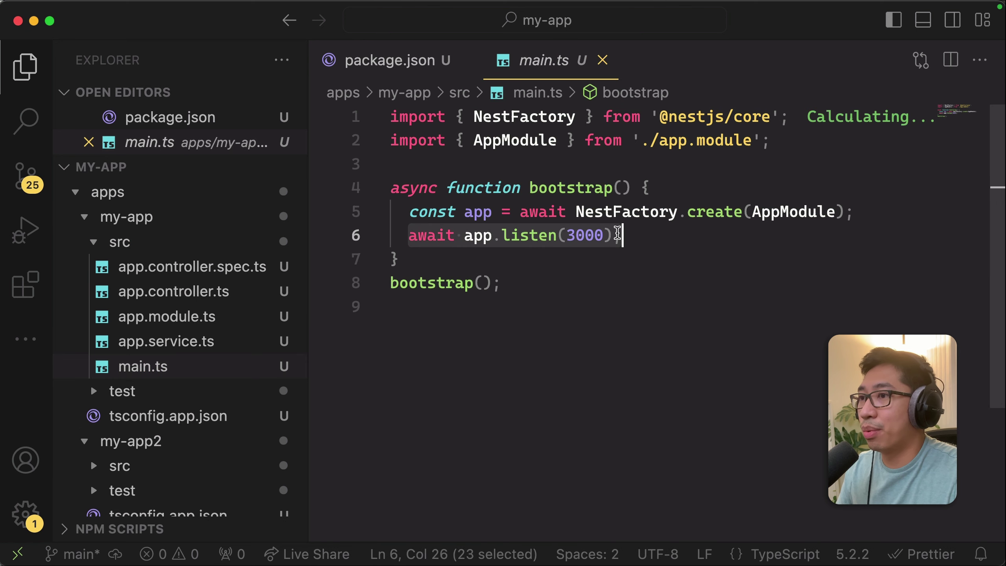
left_click(446, 61)
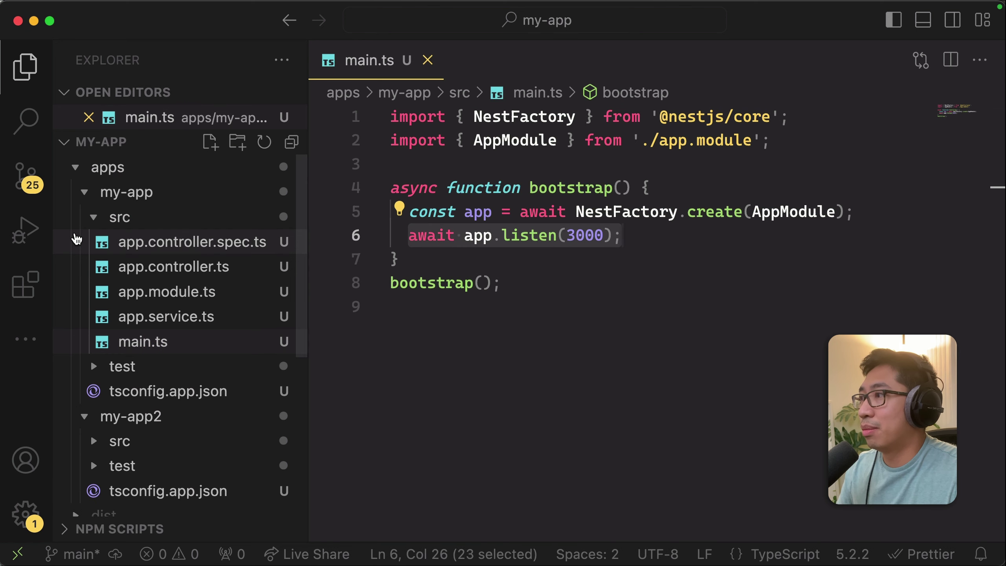
Open my-app2's main.ts and change its listen port from 3000 to 3001.
left_click(94, 194)
left_click(119, 241)
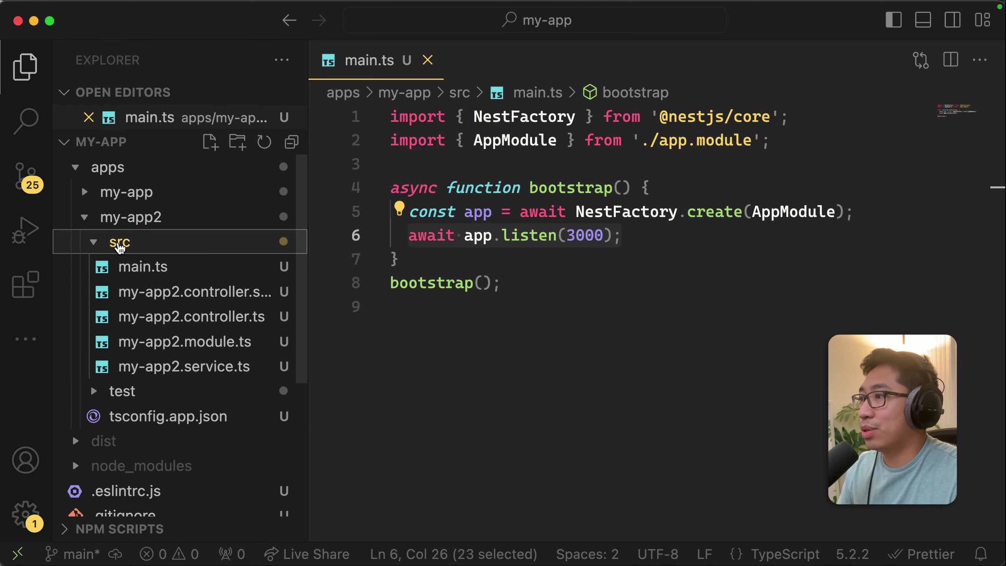
left_click(146, 267)
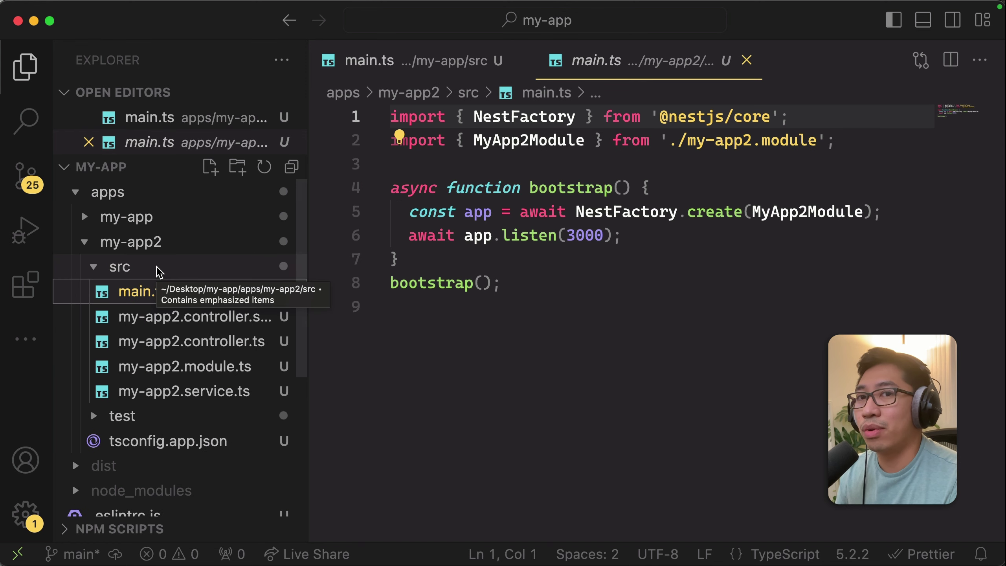
left_click(580, 253)
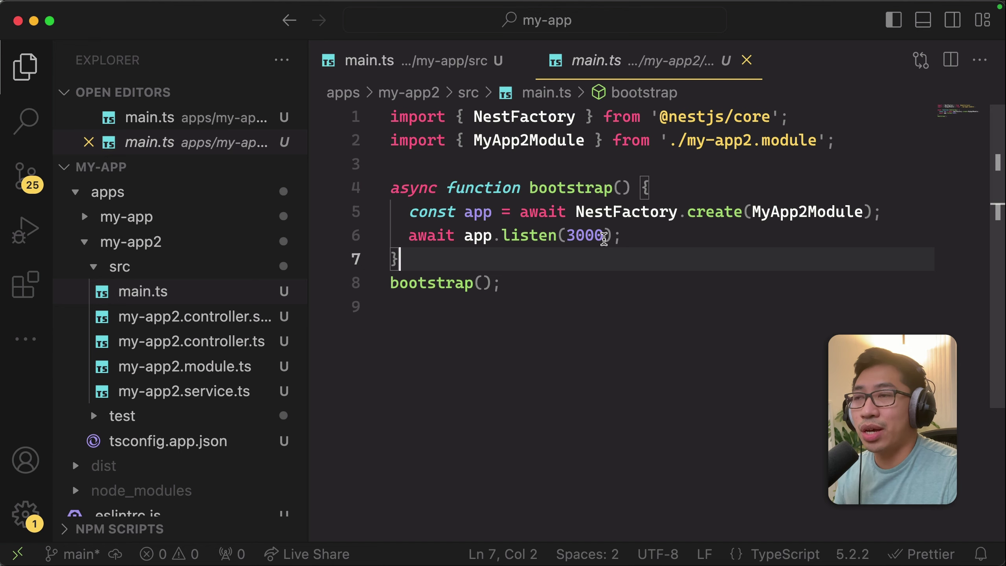
left_click(604, 235)
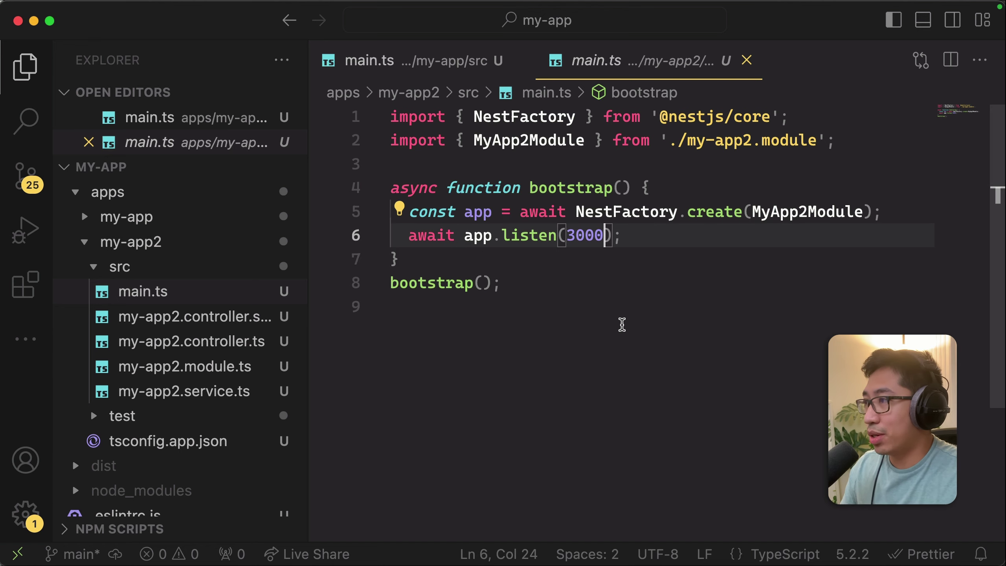
key("BackSpace")
type("1")
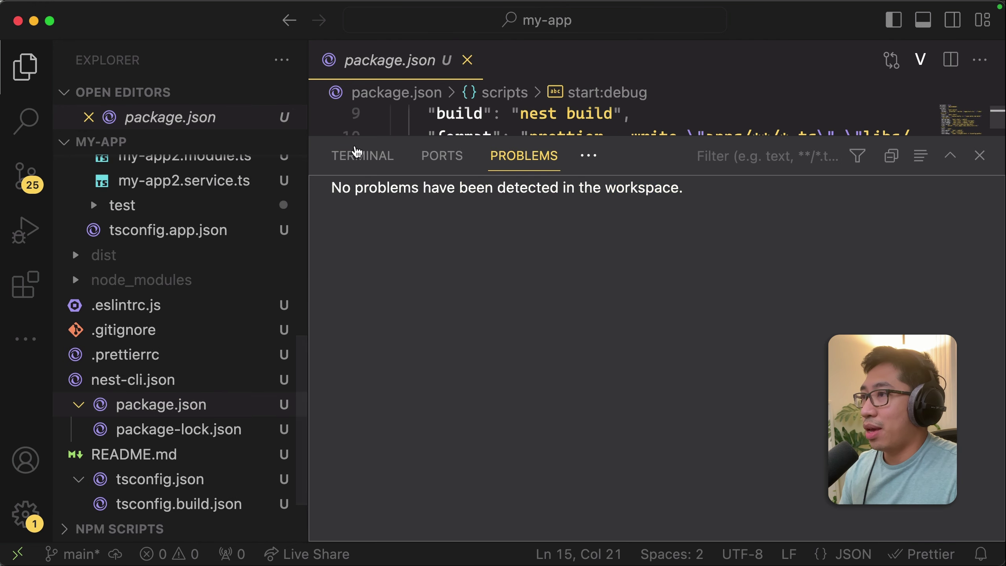
Run npm run start:dev in a maximized integrated terminal.
left_click(362, 155)
left_click(950, 155)
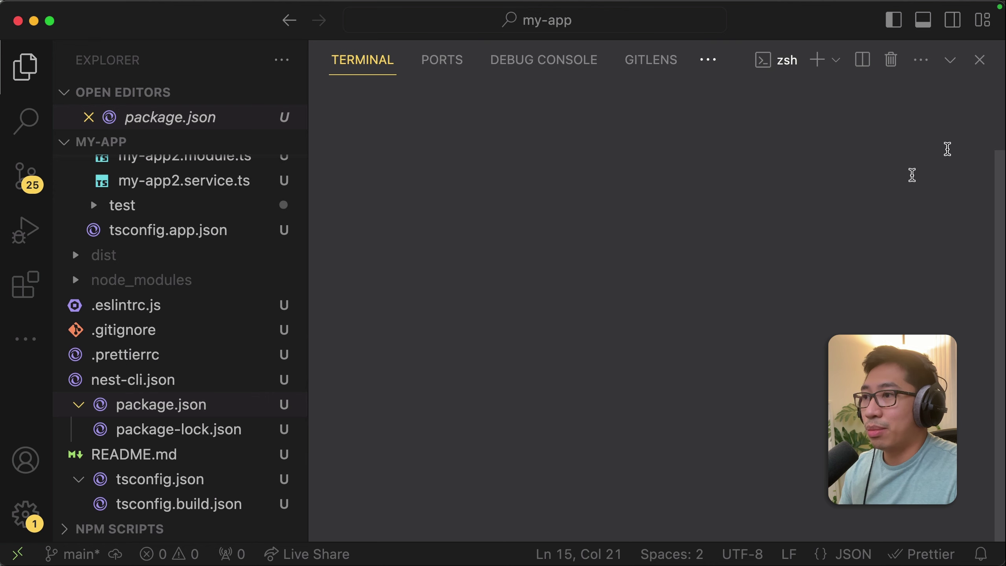
type("clear")
key("Return")
type("npm ")
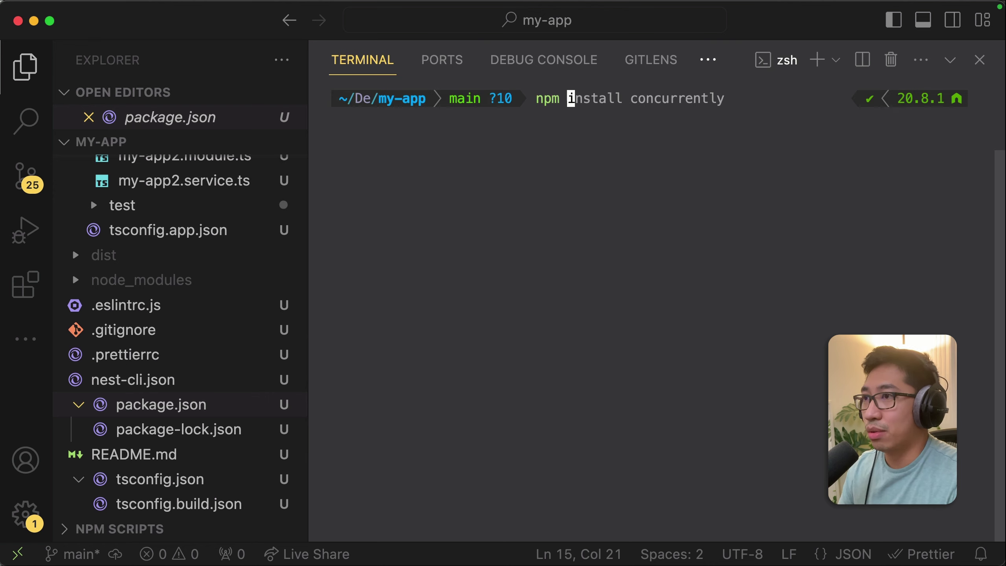
type("run")
key("Right")
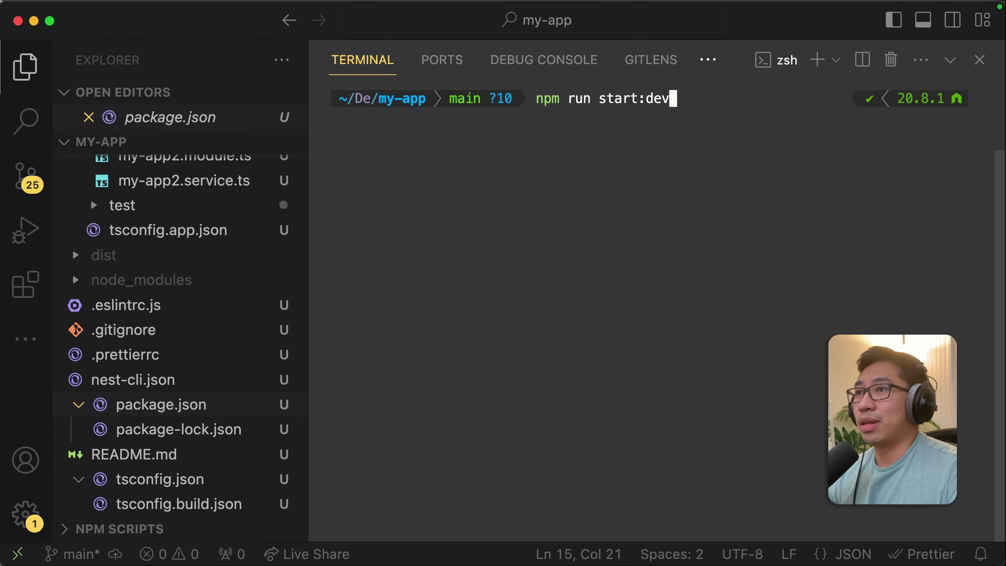
key("Return")
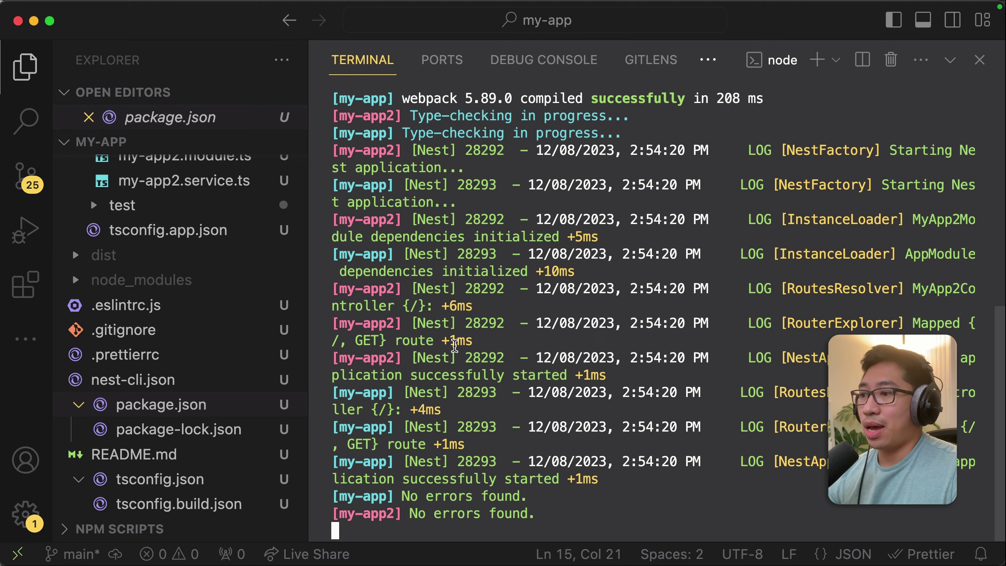
scroll(454, 344, "up", 3)
scroll(454, 345, "down", 5)
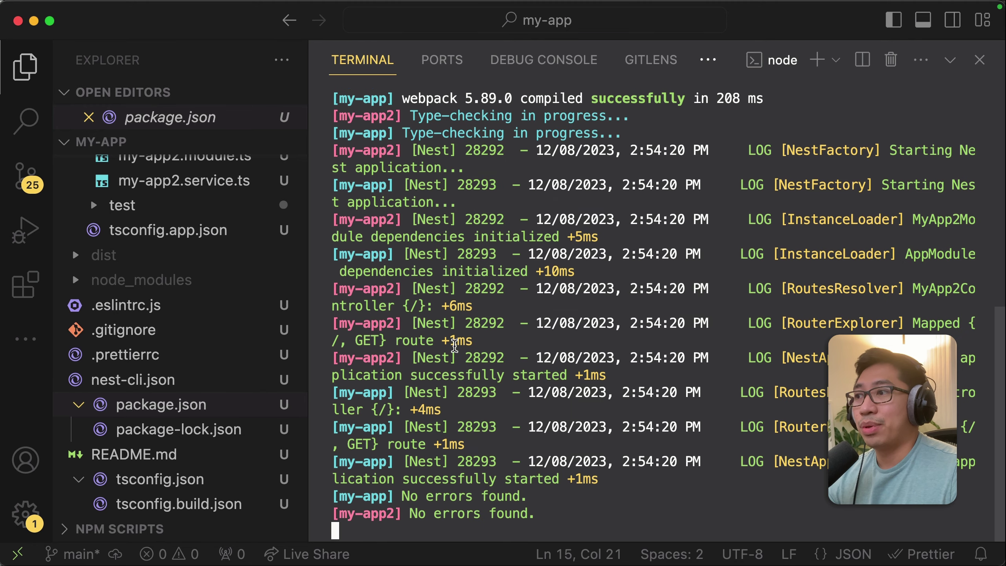
scroll(453, 345, "up", 5)
scroll(454, 344, "up", 5)
scroll(453, 344, "up", 2)
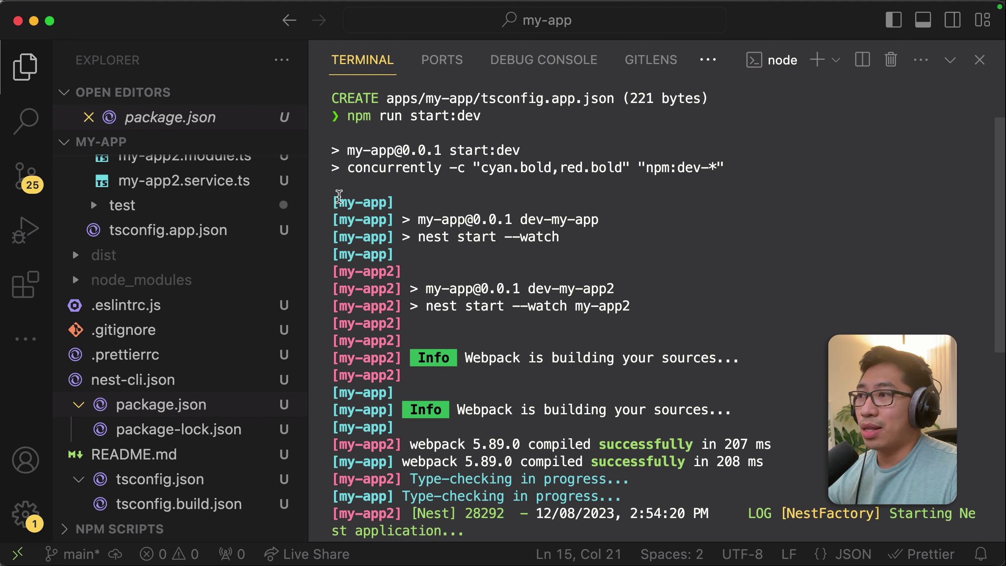
Confirm the [my-app] and [my-app2] logs both report No errors found, then close the terminal.
left_click_drag(333, 203, 392, 203)
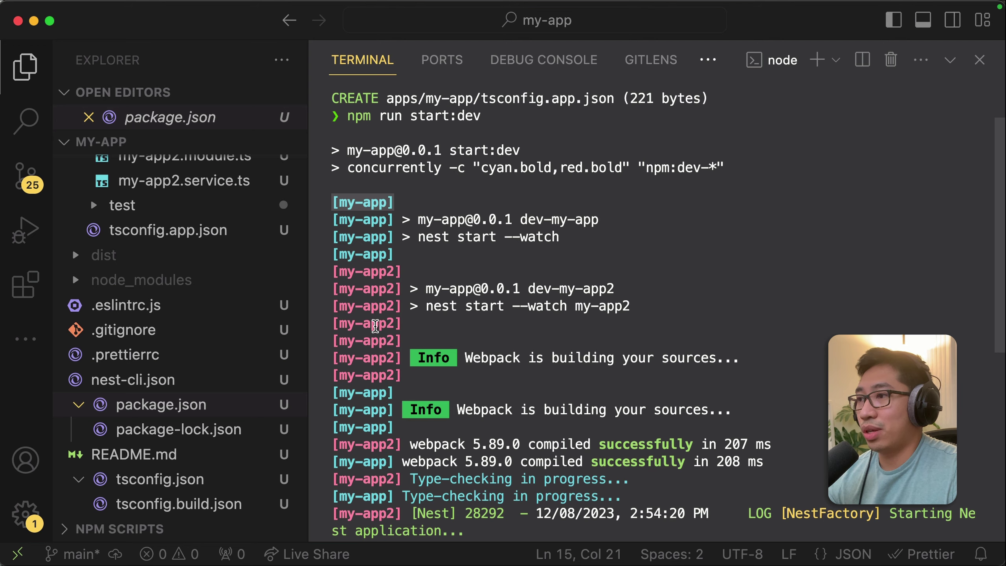
scroll(373, 319, "down", 5)
scroll(373, 318, "down", 2)
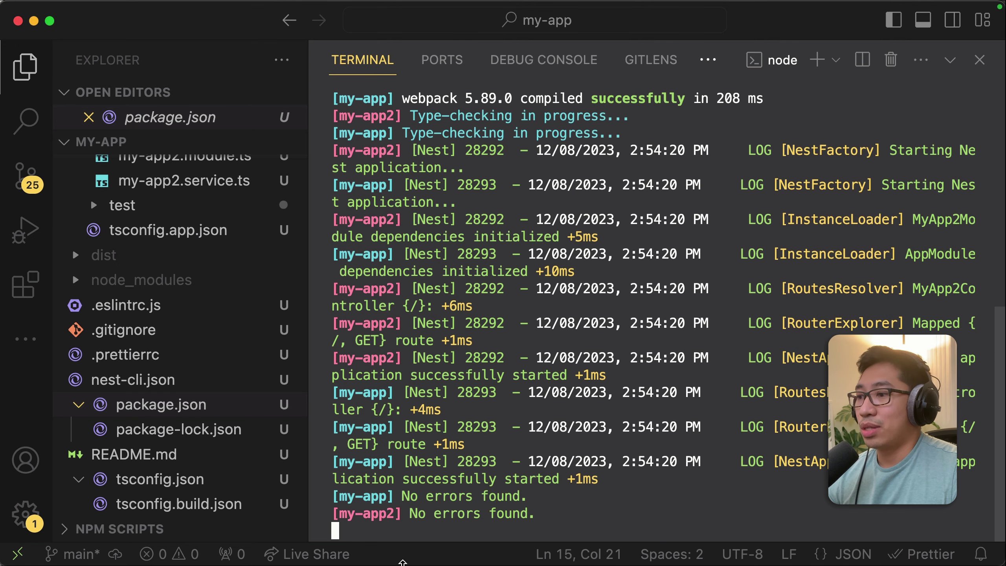
left_click_drag(333, 496, 543, 513)
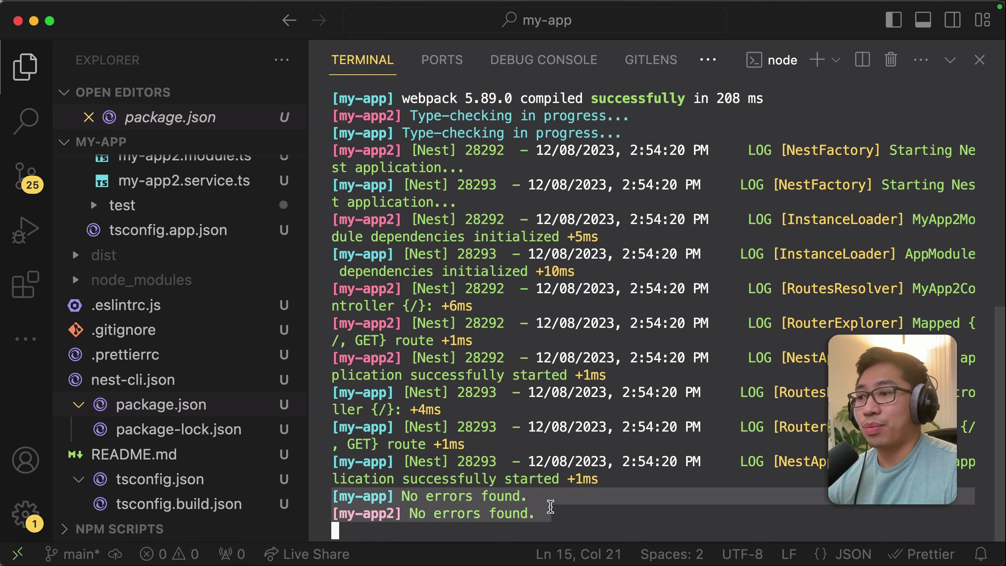
left_click(551, 507)
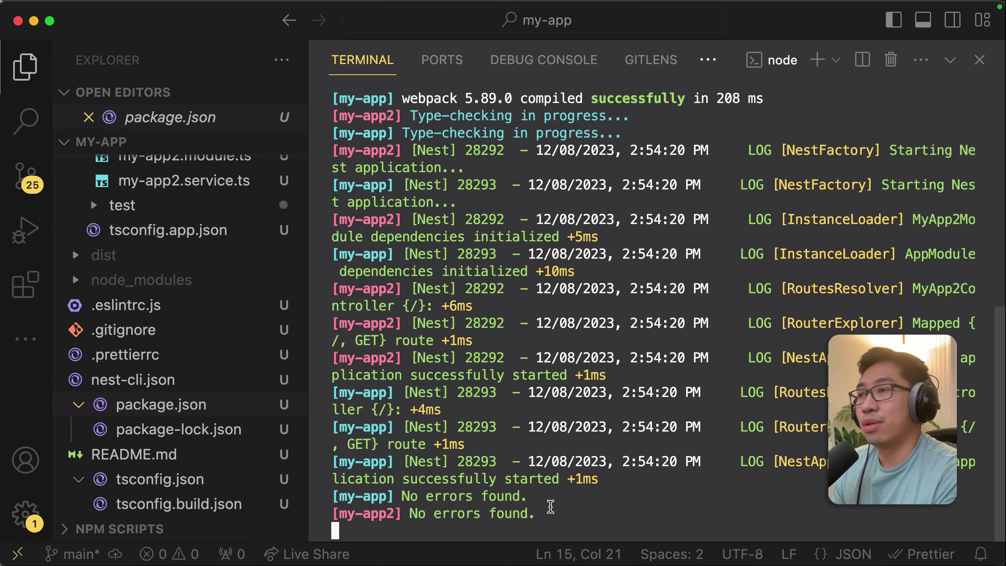
key("ctrl+j")
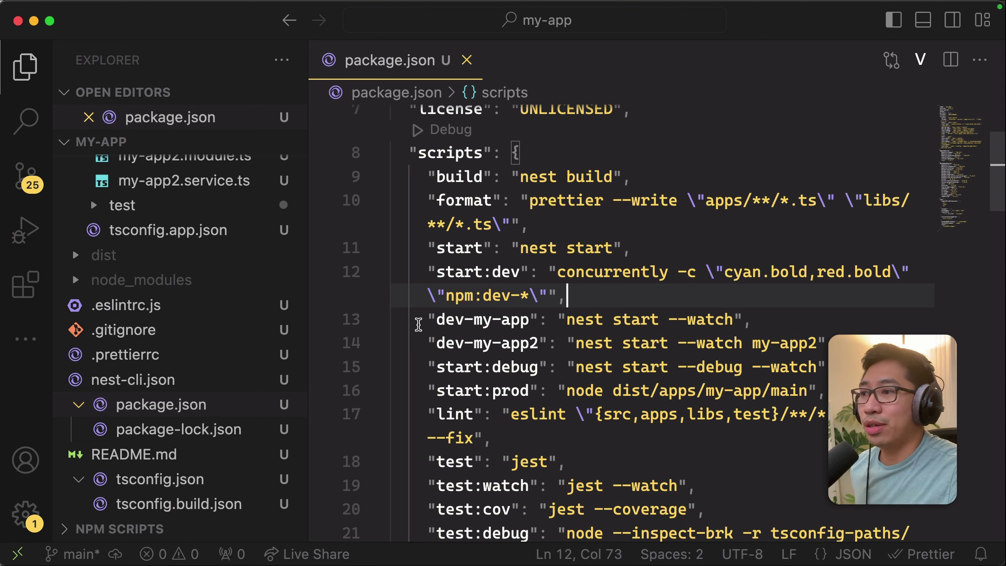
Review the dev-my-app, dev-my-app2 and start:dev scripts, then close package.json.
left_click_drag(427, 319, 835, 343)
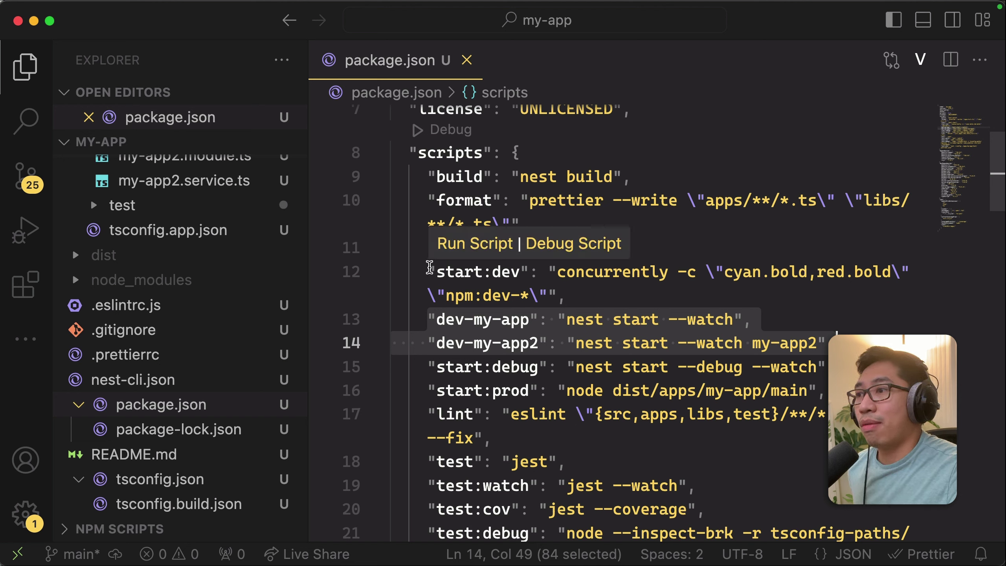
mouse_move(431, 271)
left_mouse_down()
mouse_move(528, 271)
mouse_move(558, 292)
left_mouse_up()
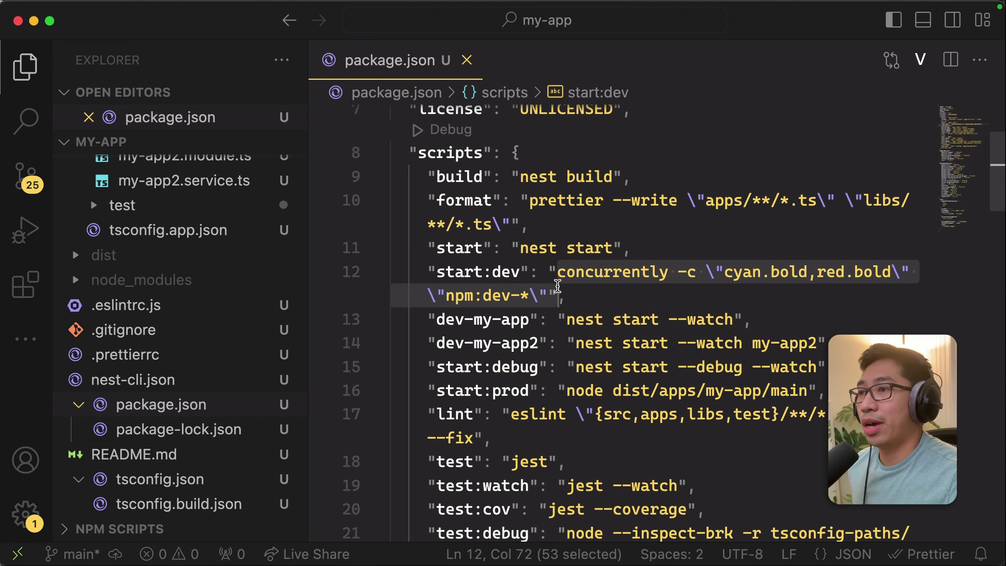
left_click(563, 295)
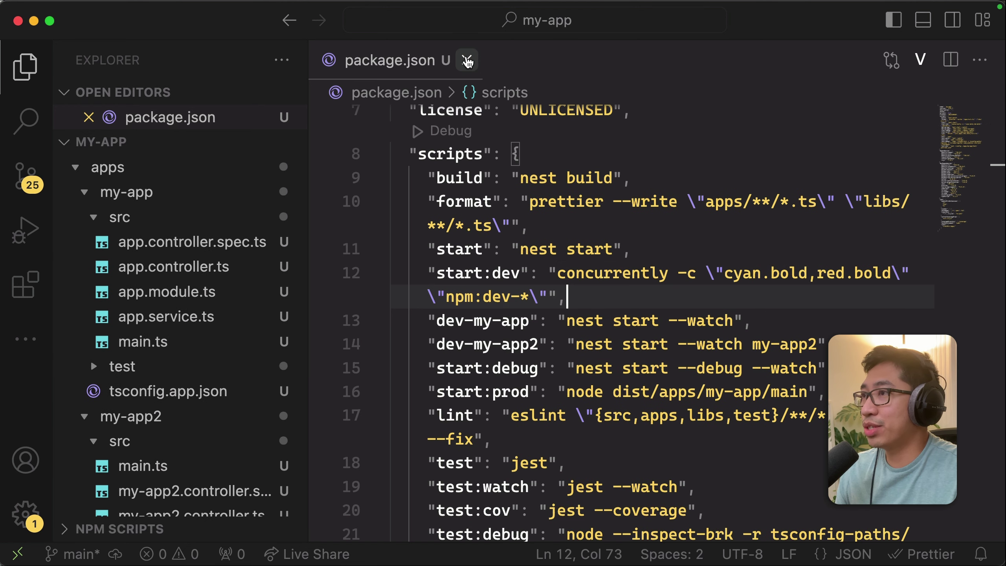
left_click(467, 60)
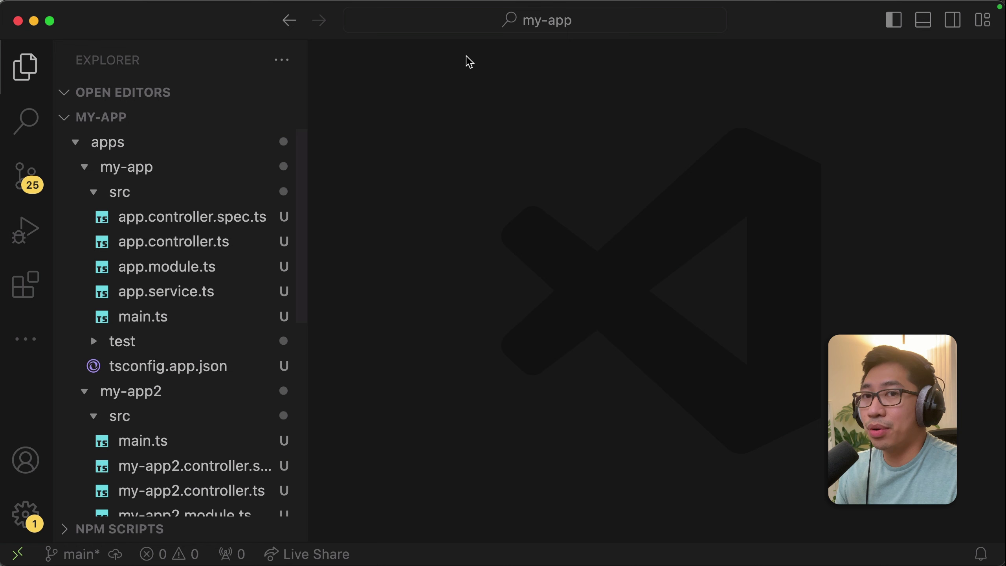
mouse_move(101, 141)
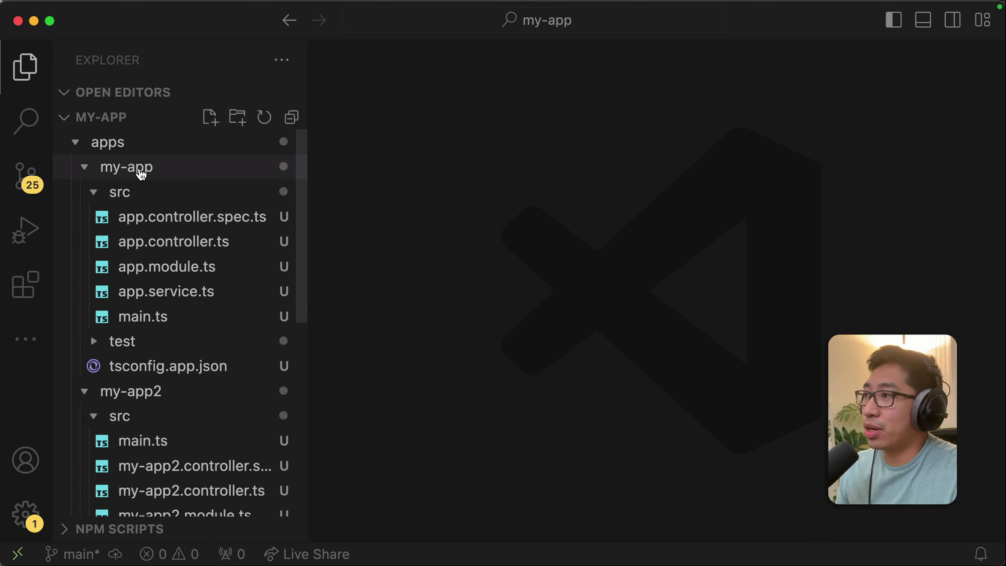
Collapse my-app and my-app2 in the Explorer and open a terminal at the project root.
left_click(138, 172)
left_click(135, 192)
left_click(141, 171)
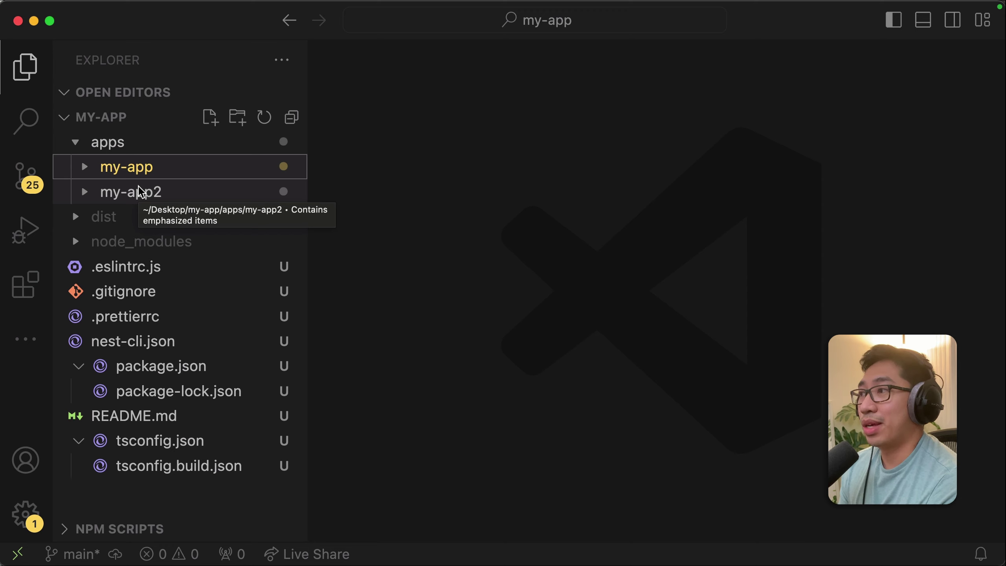
key("ctrl+grave")
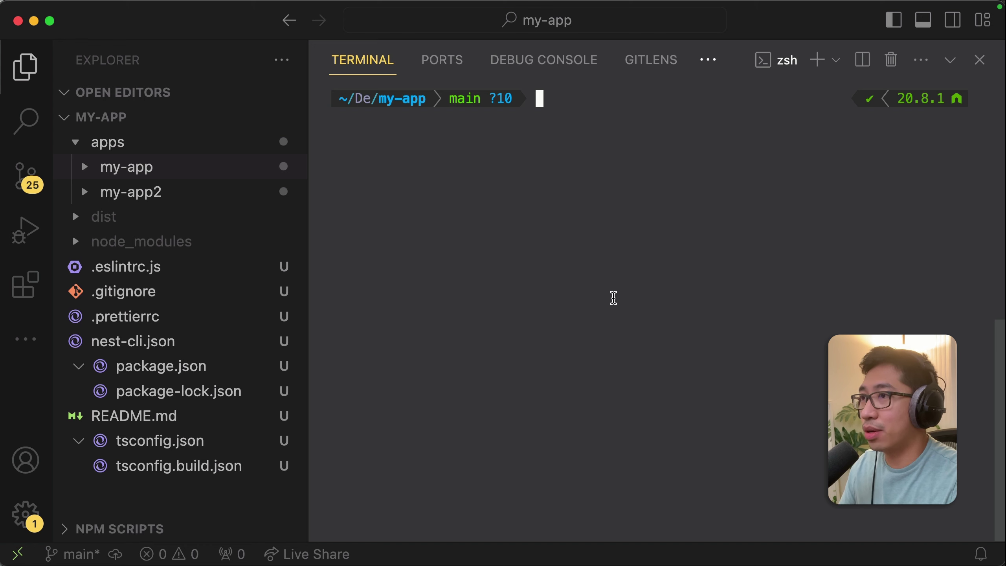
type("nest")
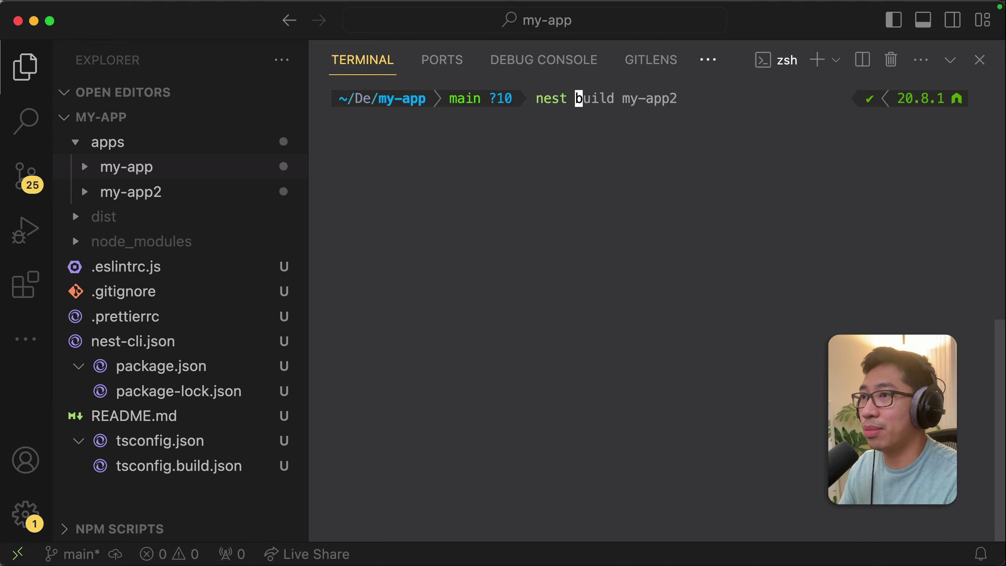
type(" gene")
key("Right")
type("lib")
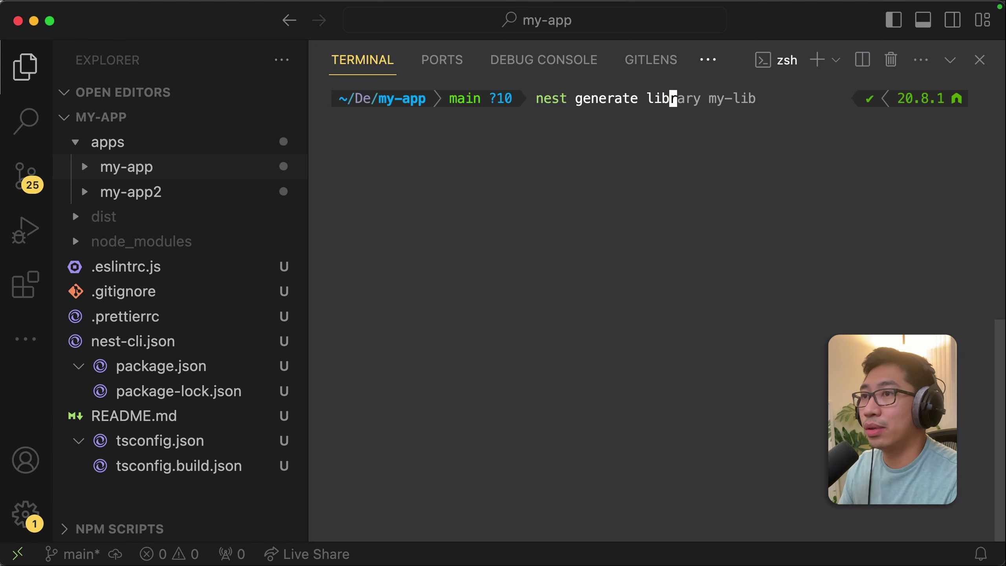
type("rary pop")
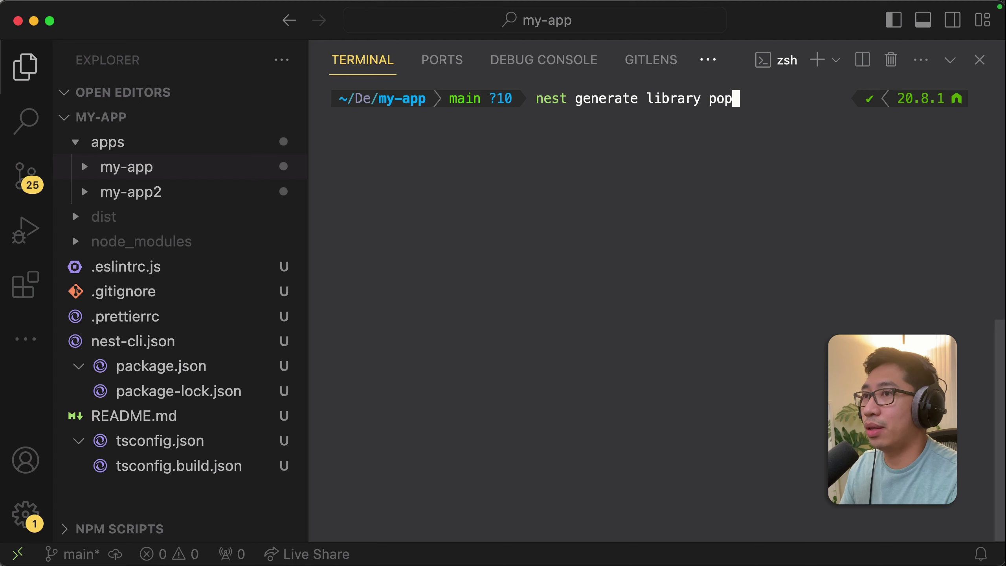
type("corns")
key("BackSpace")
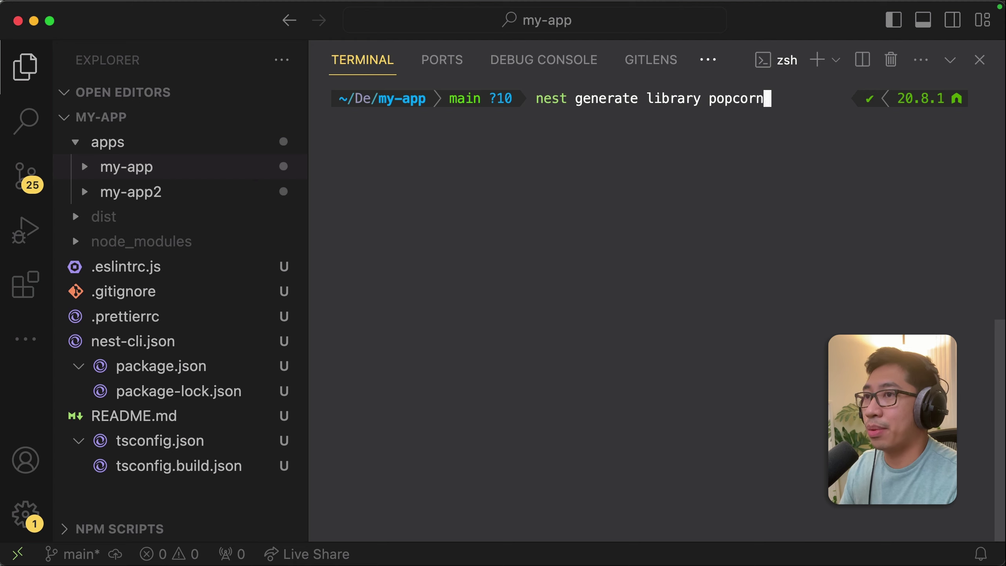
key("Return")
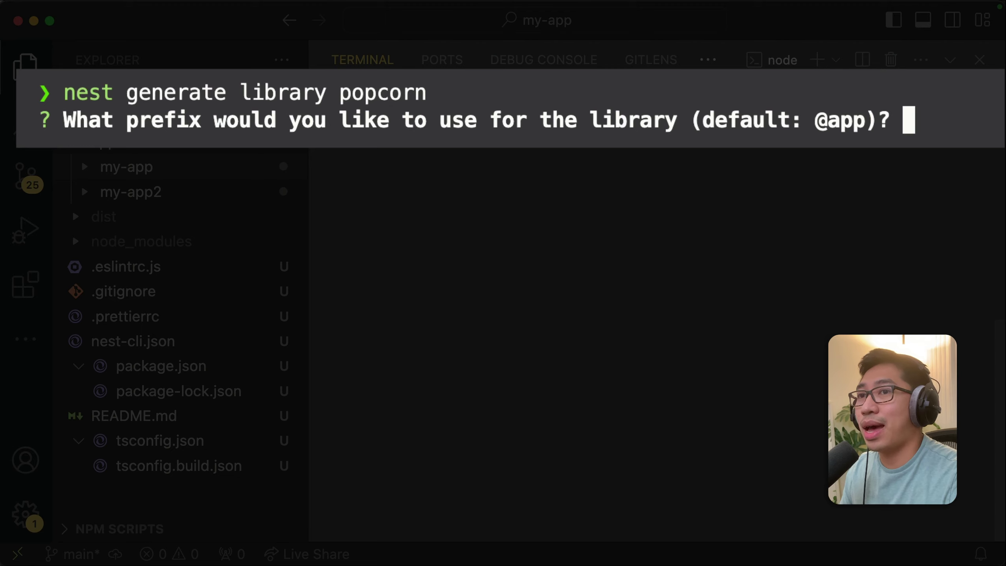
key("Return")
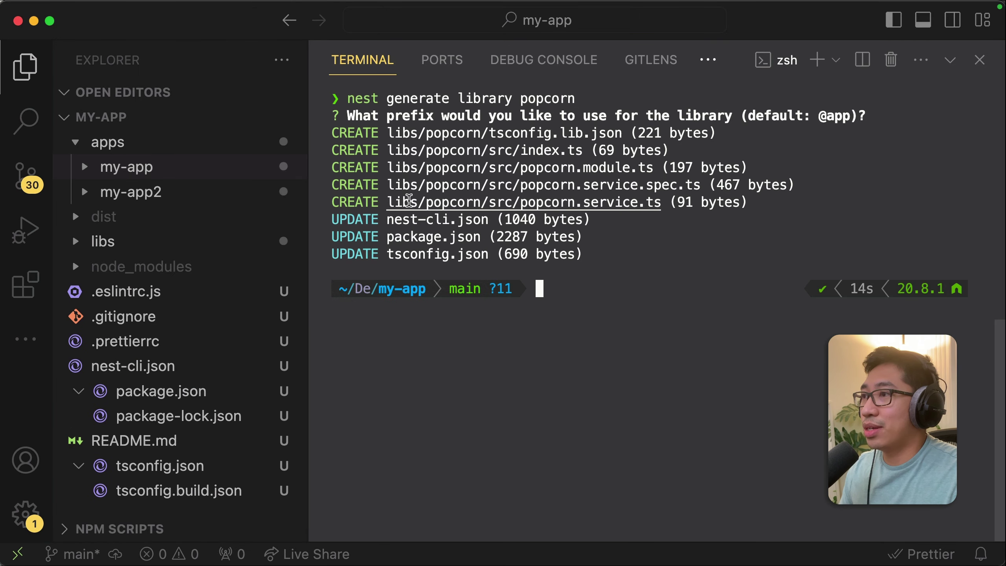
mouse_move(126, 242)
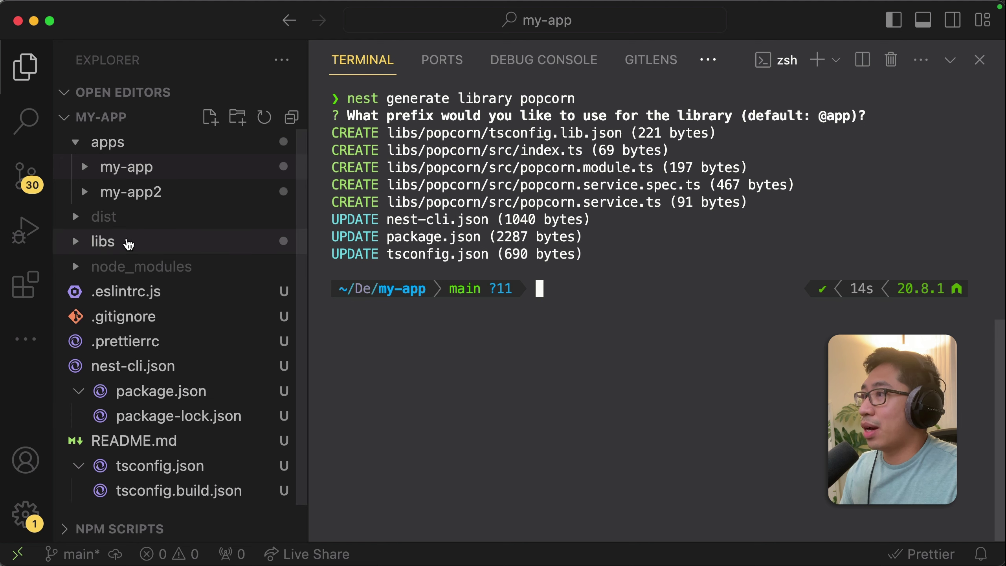
Expand libs/popcorn/src and open popcorn.module.ts.
left_click(108, 142)
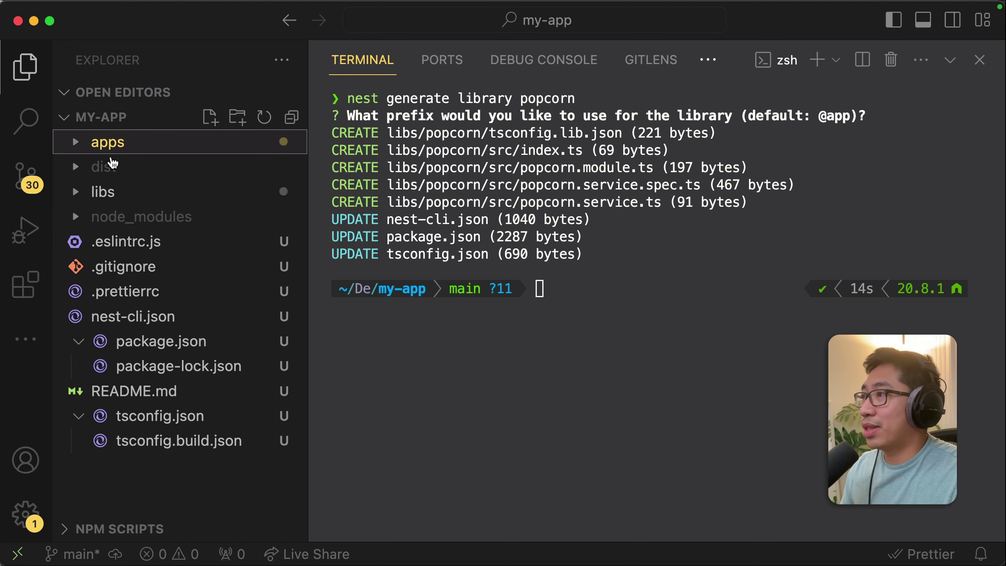
left_click(102, 192)
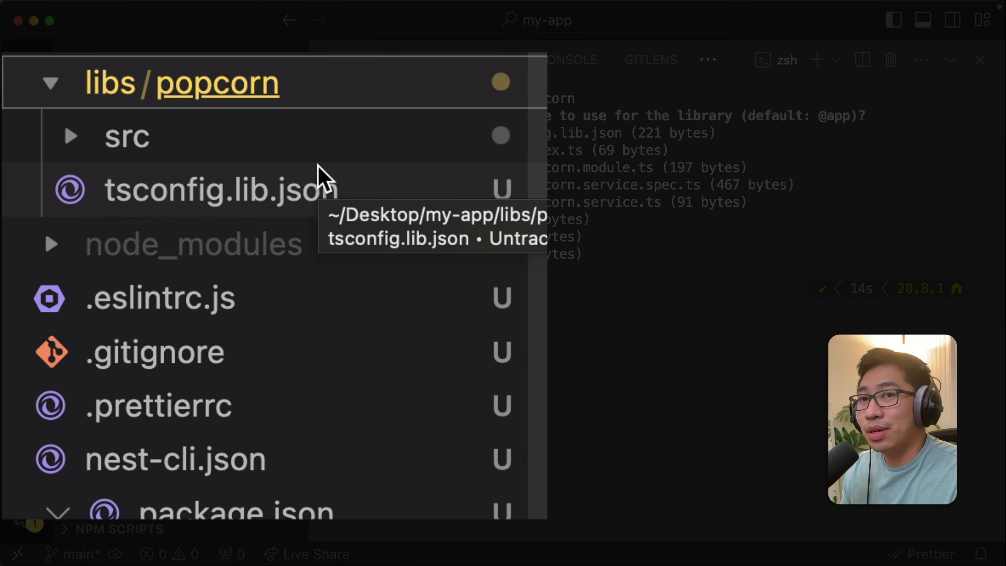
left_click(213, 149)
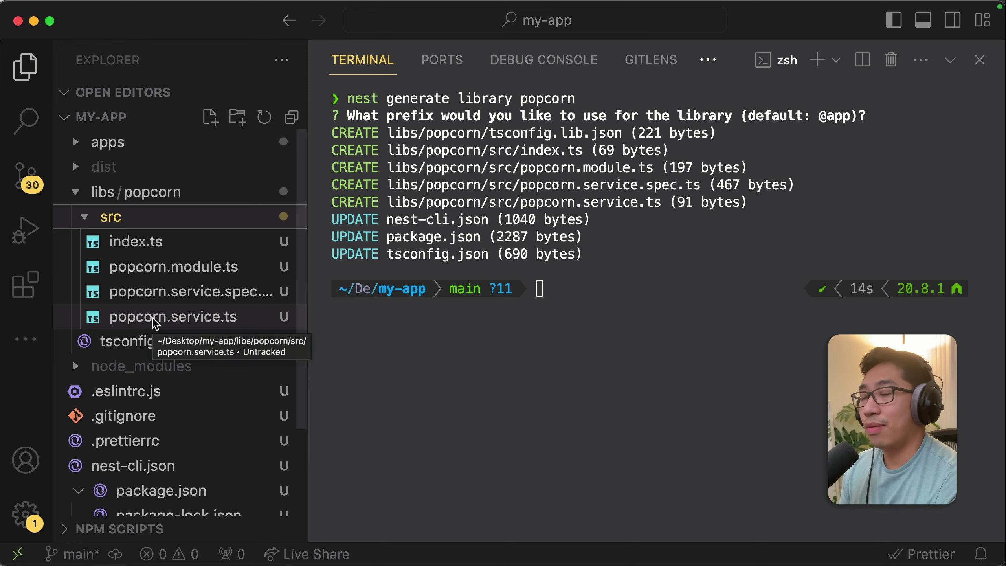
left_click(173, 267)
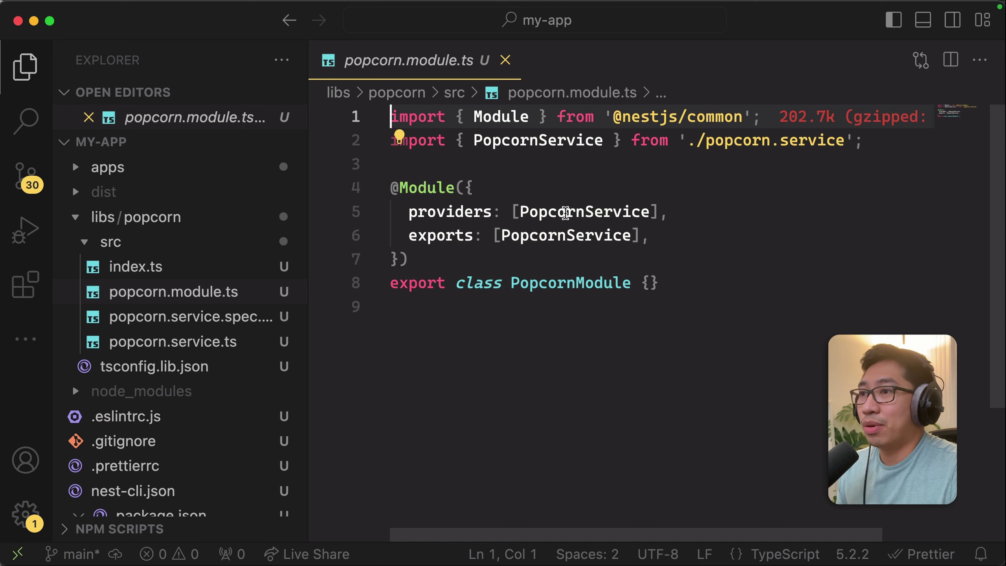
Highlight PopcornService in the module's providers and exports entries.
double_click(564, 213)
left_click(404, 236)
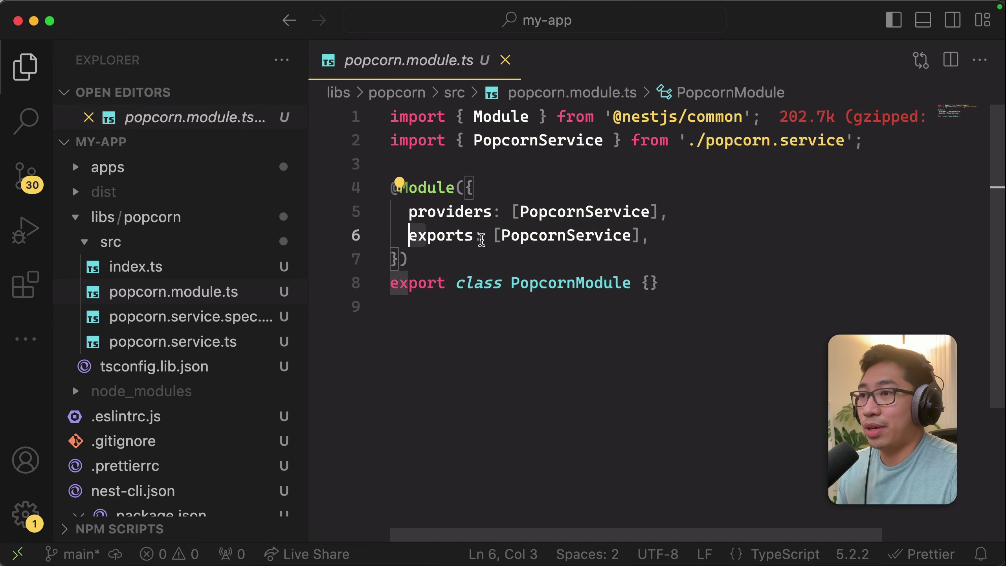
left_click_drag(481, 238, 668, 238)
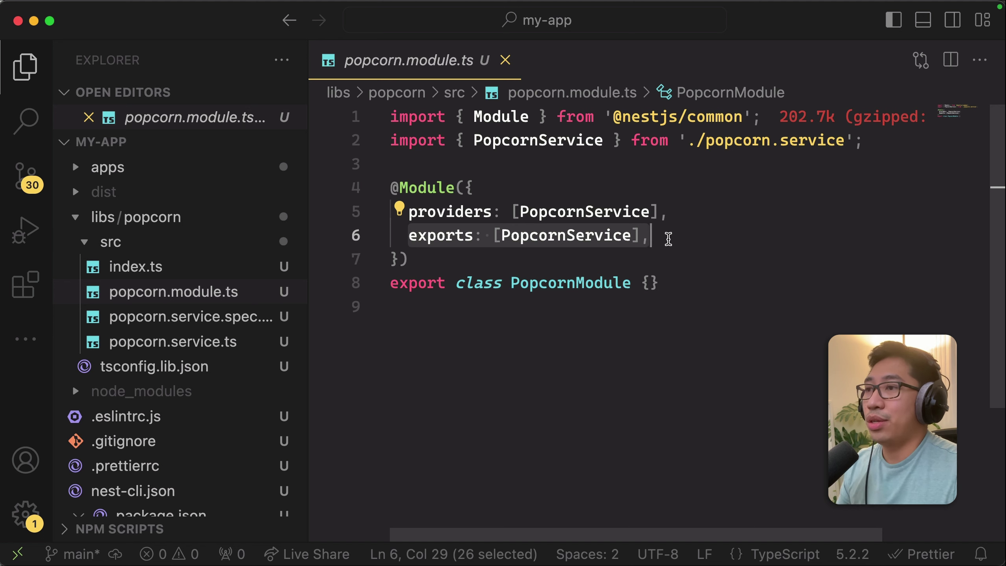
left_click(574, 235)
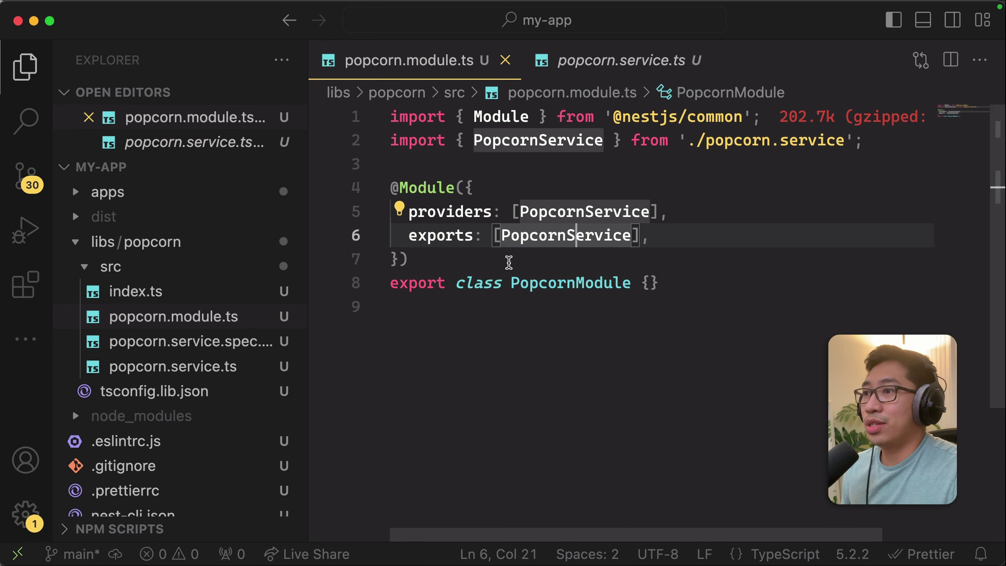
left_click(503, 260)
double_click(556, 235)
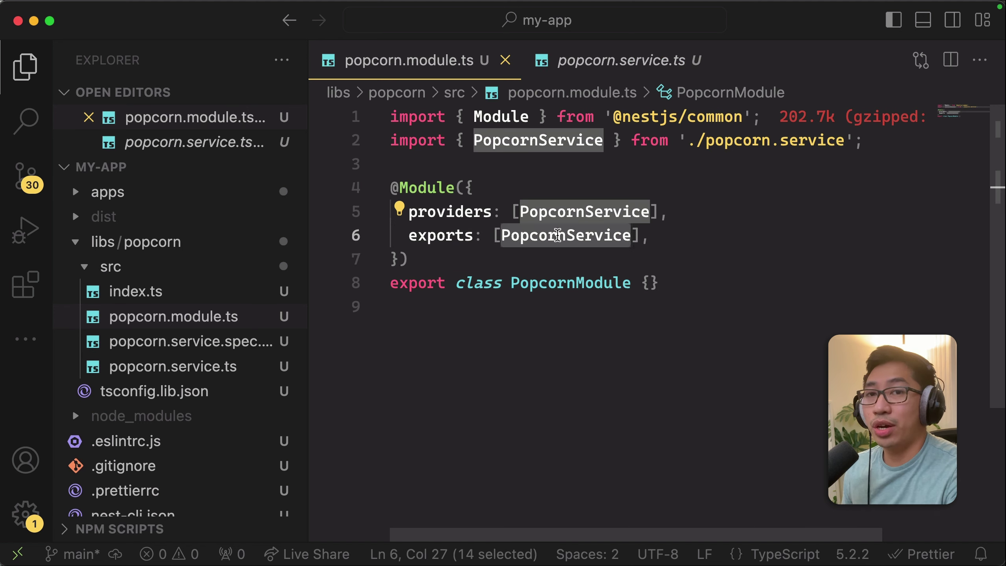
Add a getPopcorn() method logging '🍿' to PopcornService, save, and expand apps/my-app.
left_click(621, 61)
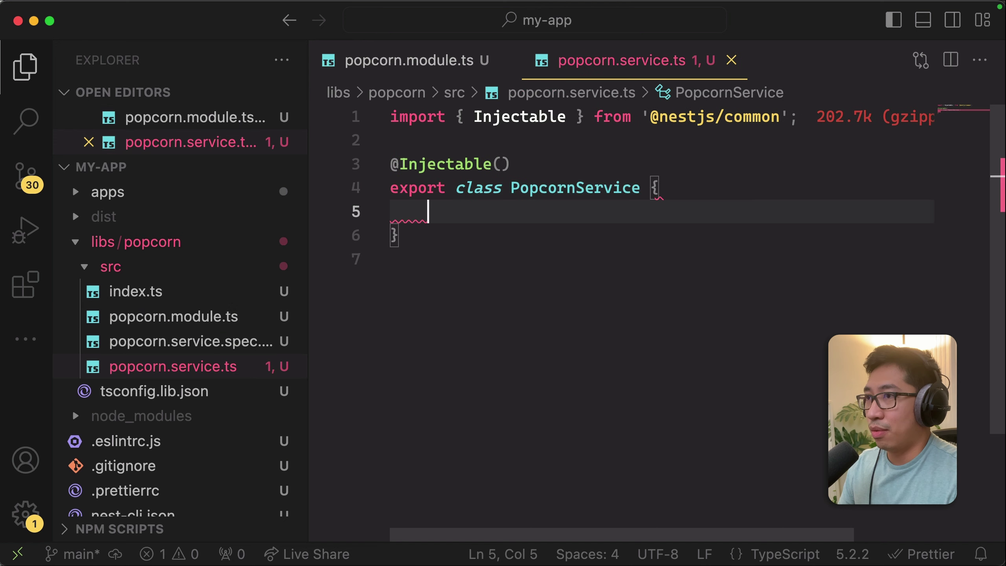
type("get")
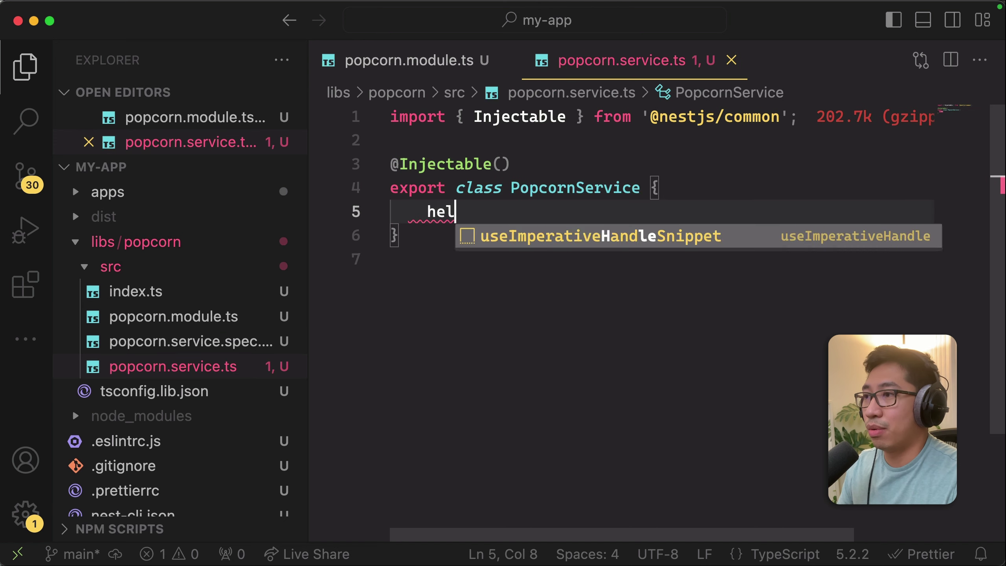
type("Popcorn() {")
key("Return")
type("console.log('🍿');")
key("ctrl+s")
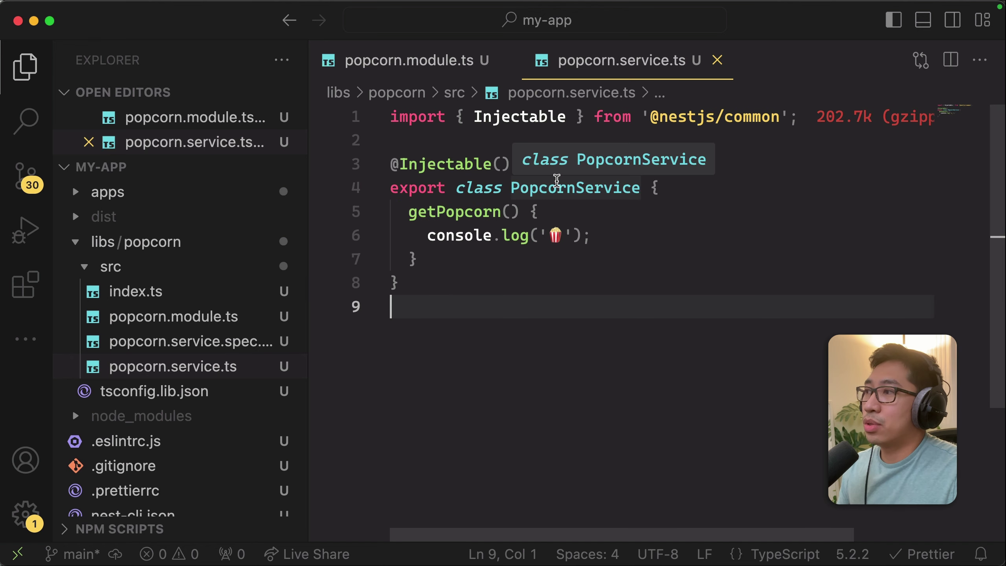
left_click(78, 194)
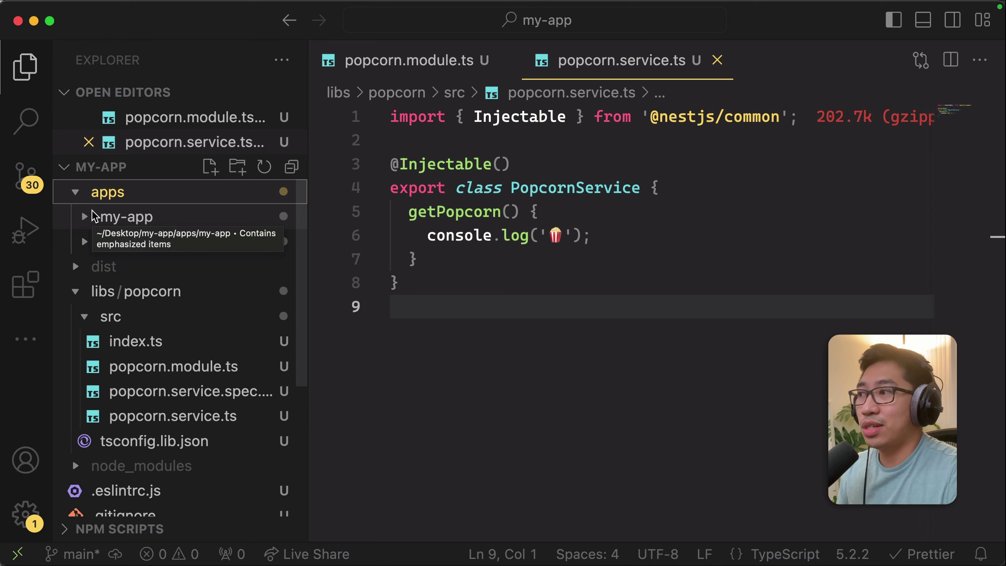
left_click(88, 221)
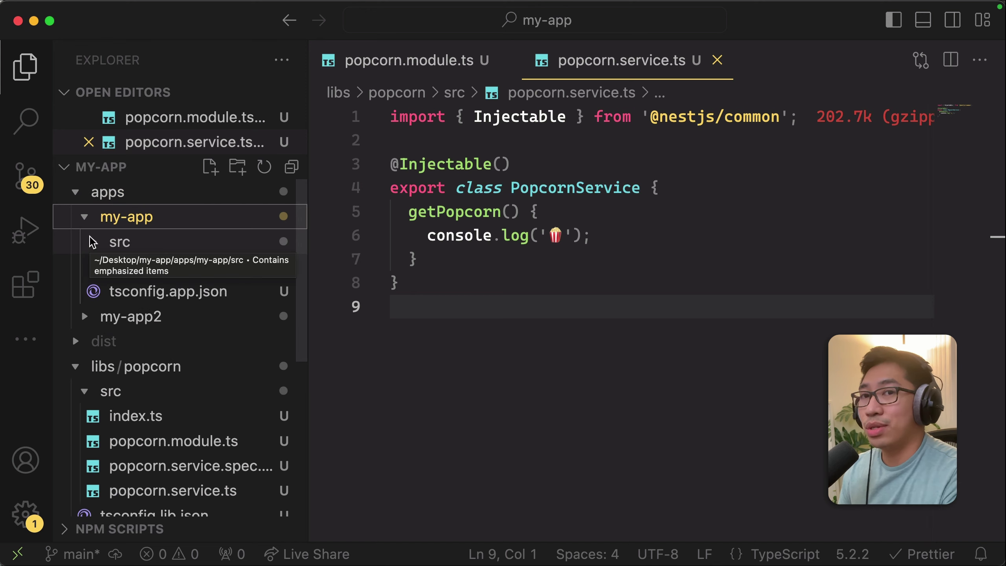
left_click(120, 242)
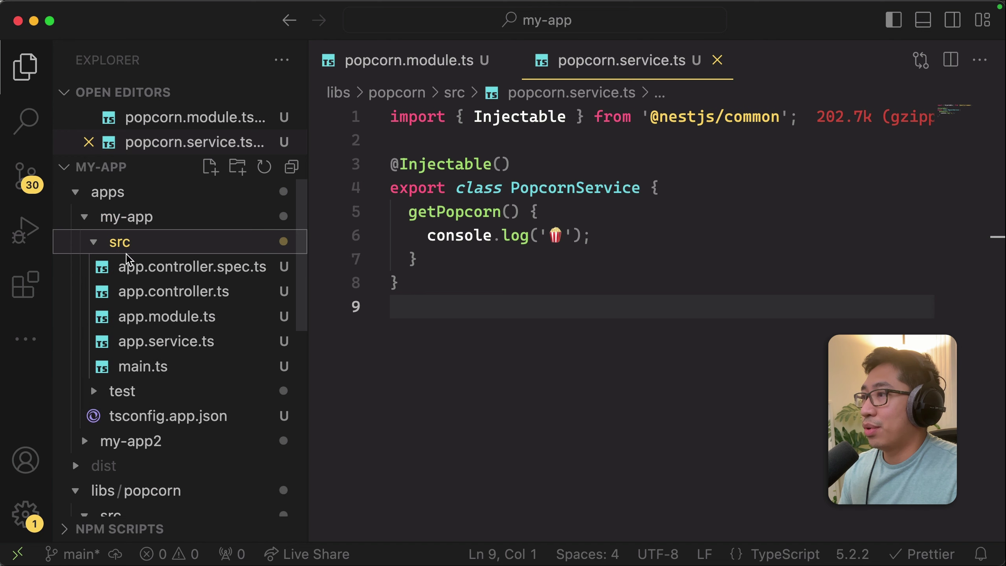
left_click(167, 320)
left_click(500, 235)
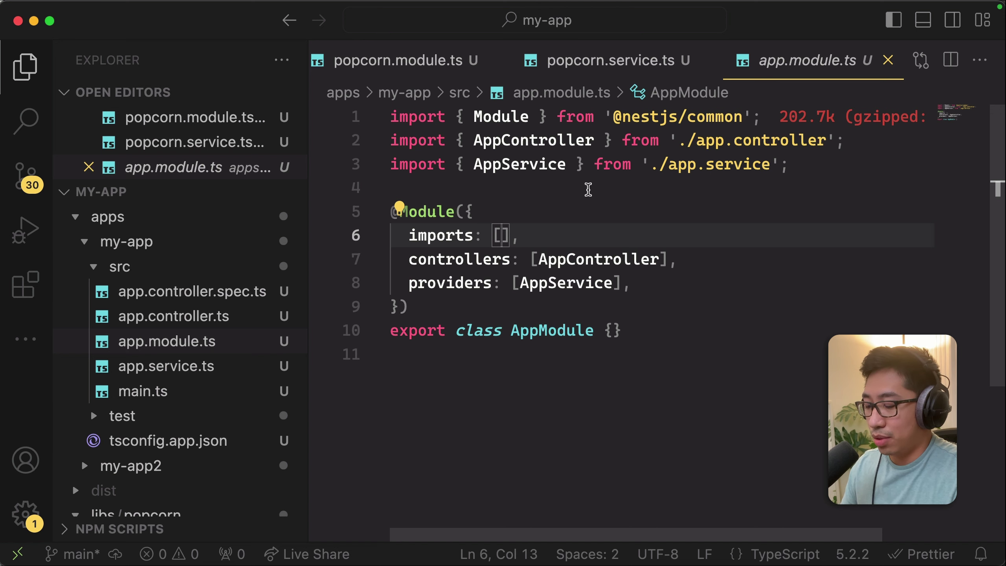
type("Popcor")
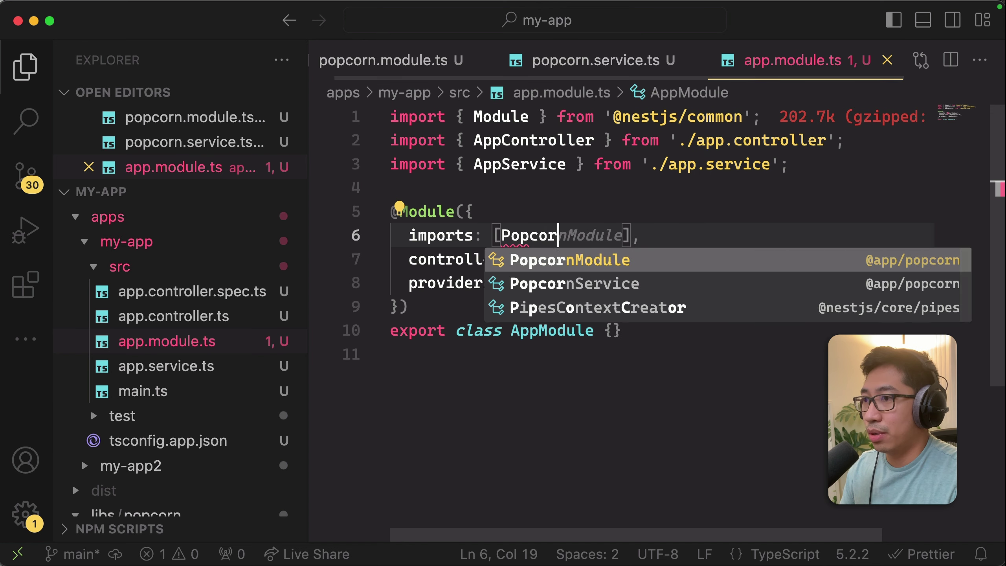
type("d")
key("Tab")
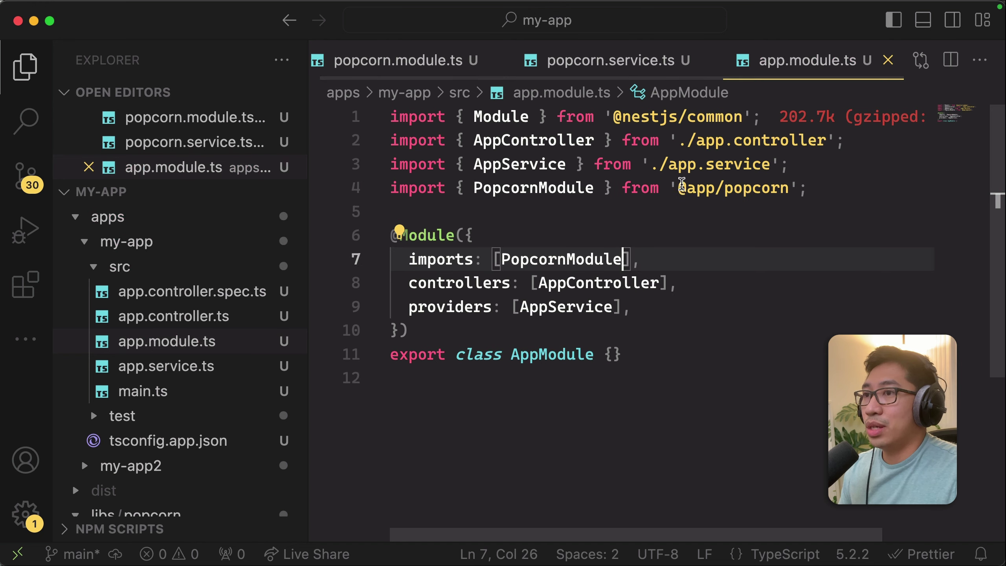
double_click(731, 188)
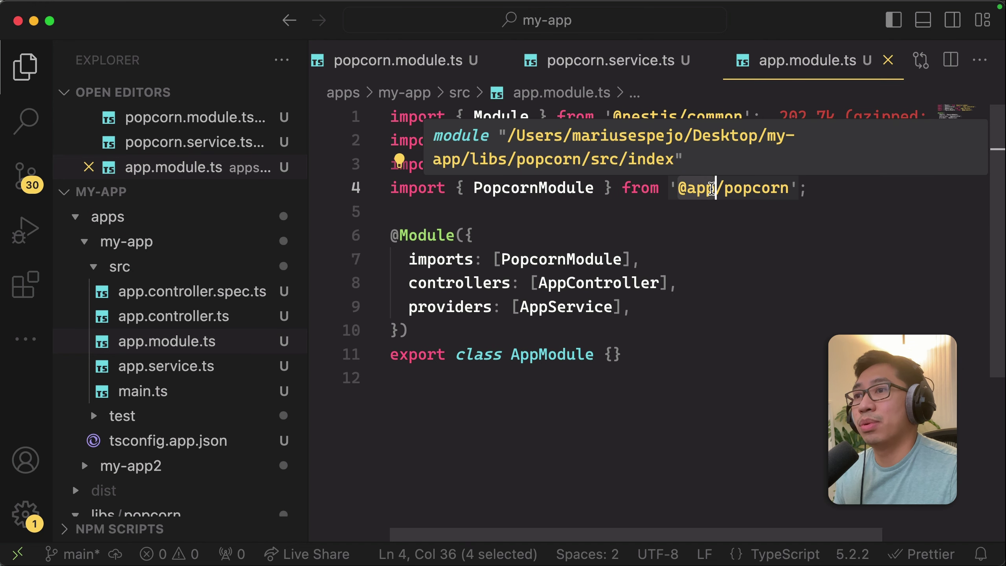
left_click(674, 254)
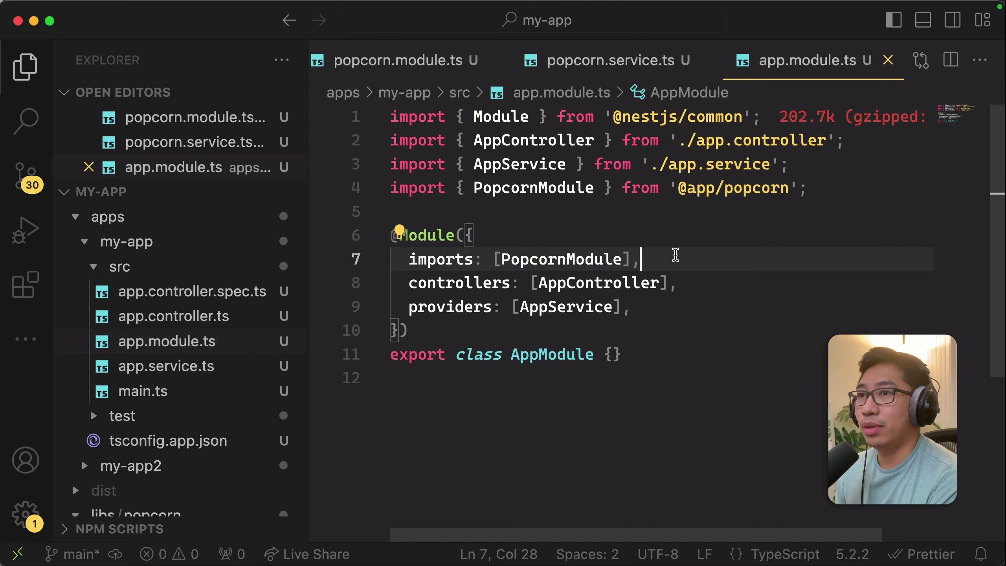
left_click(661, 236)
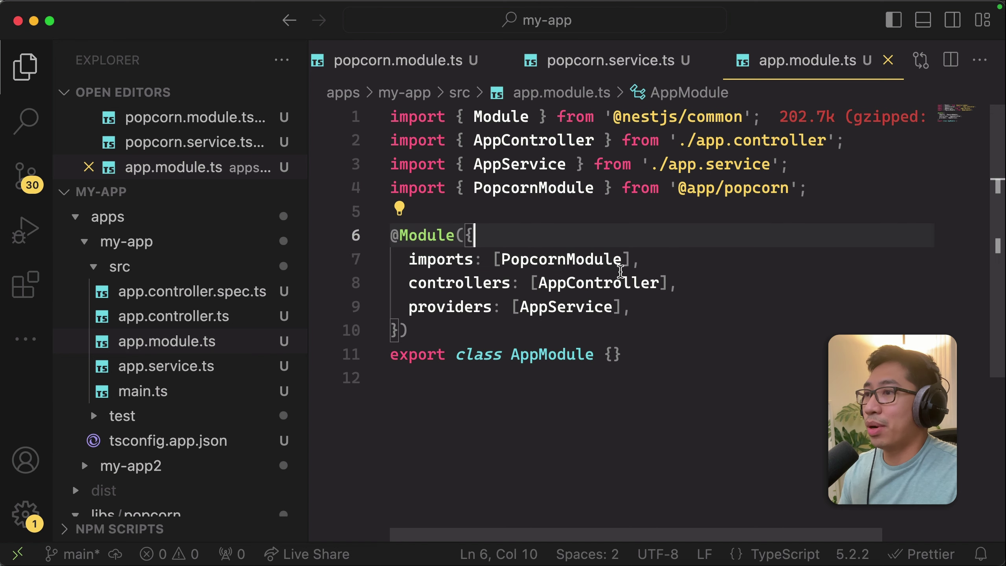
double_click(548, 260)
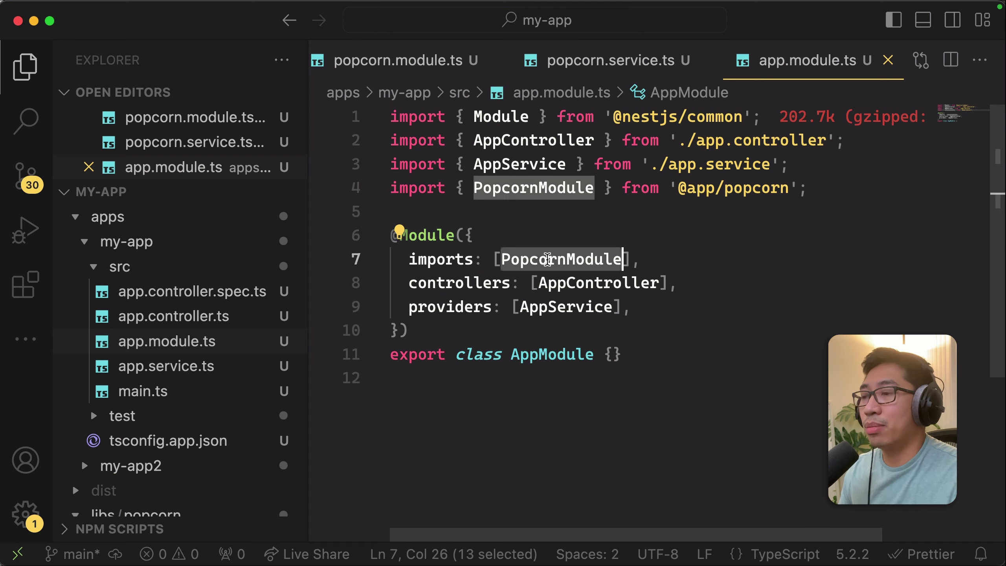
double_click(552, 355)
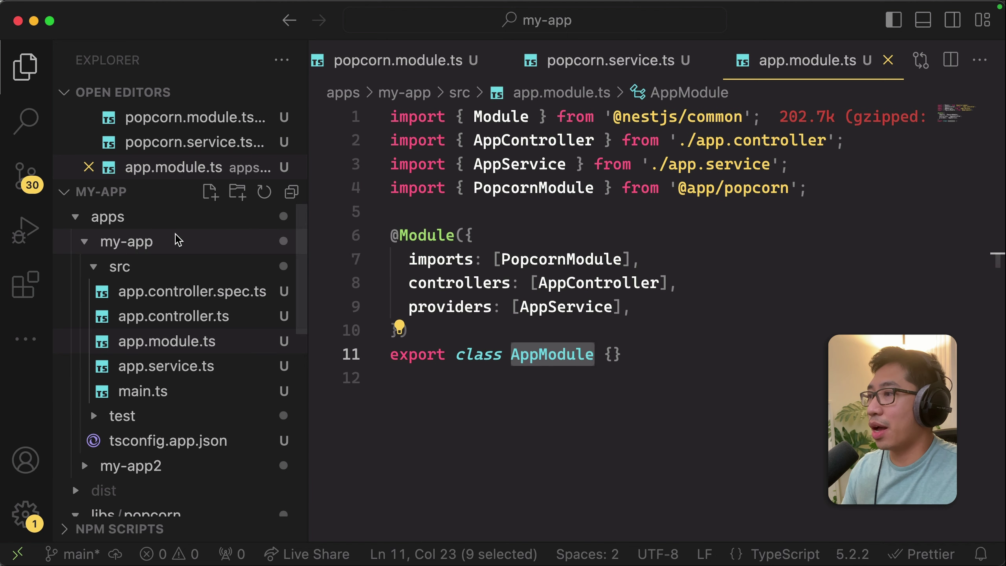
Inject private popcornService: PopcornService into AppService's constructor and add its import.
left_click(160, 372)
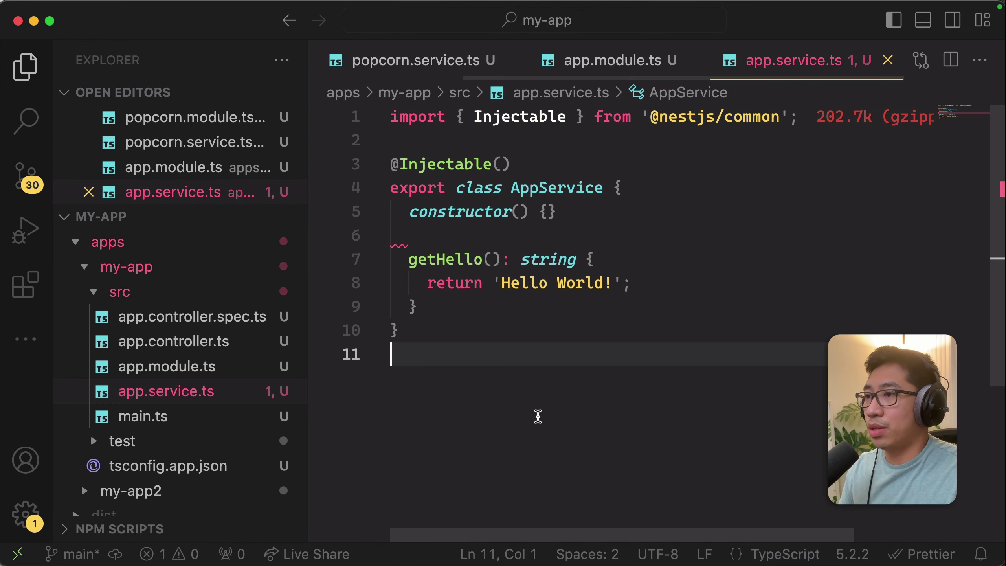
left_click(520, 211)
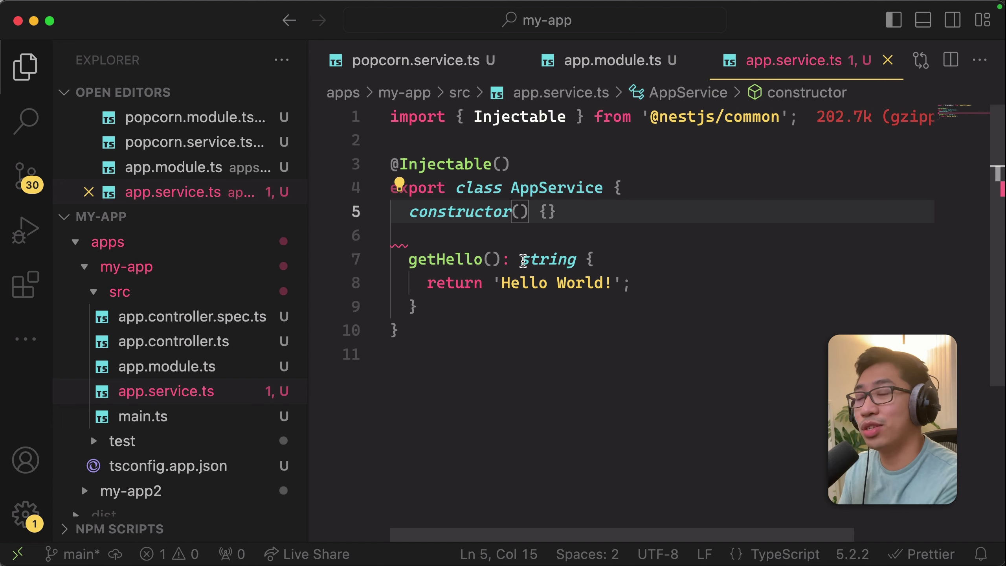
type("private popcornService: PopcornService")
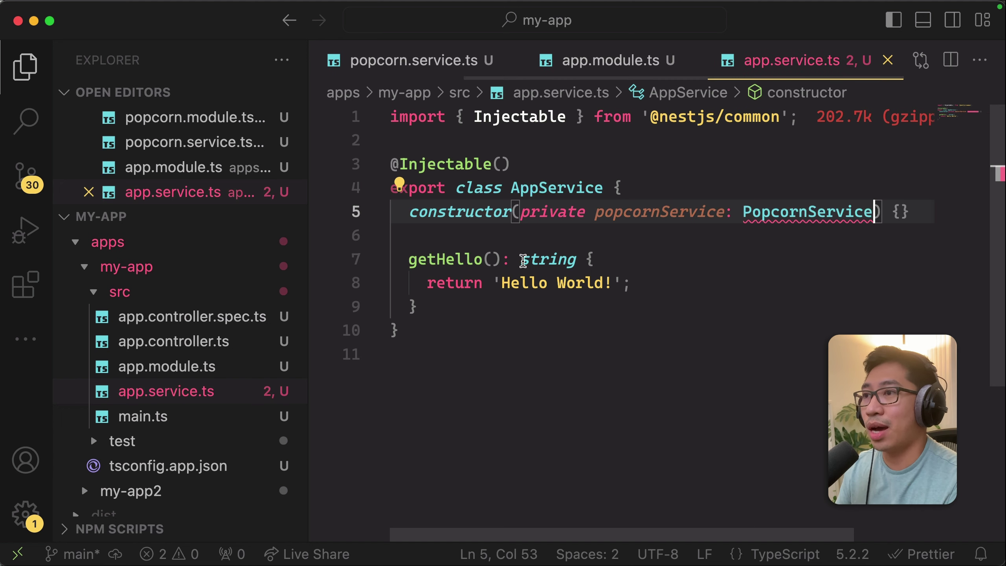
left_click(772, 211)
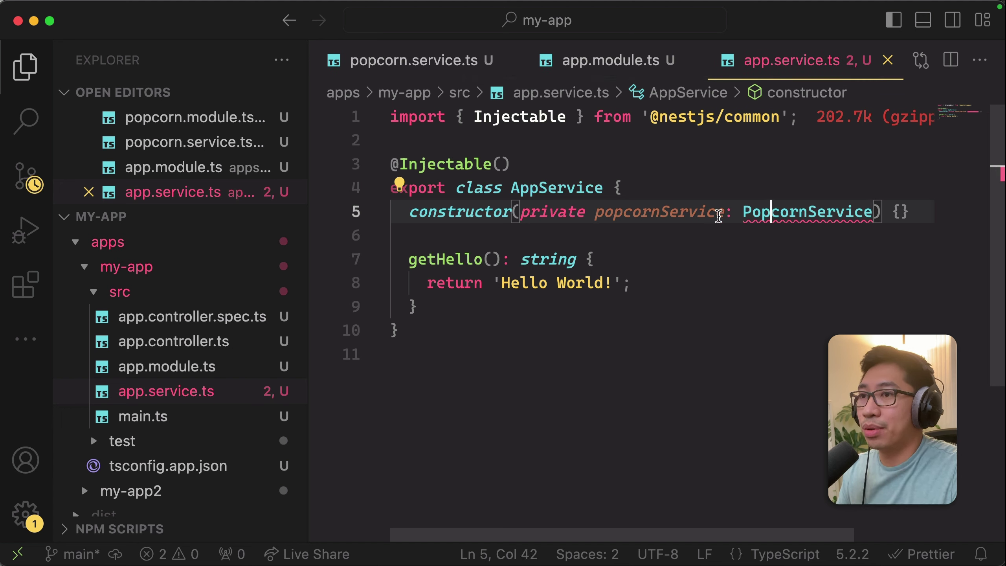
key("super+.")
Call this.popcornService.getPopcorn() inside getHello and save app.service.ts.
key("Return")
type("this.")
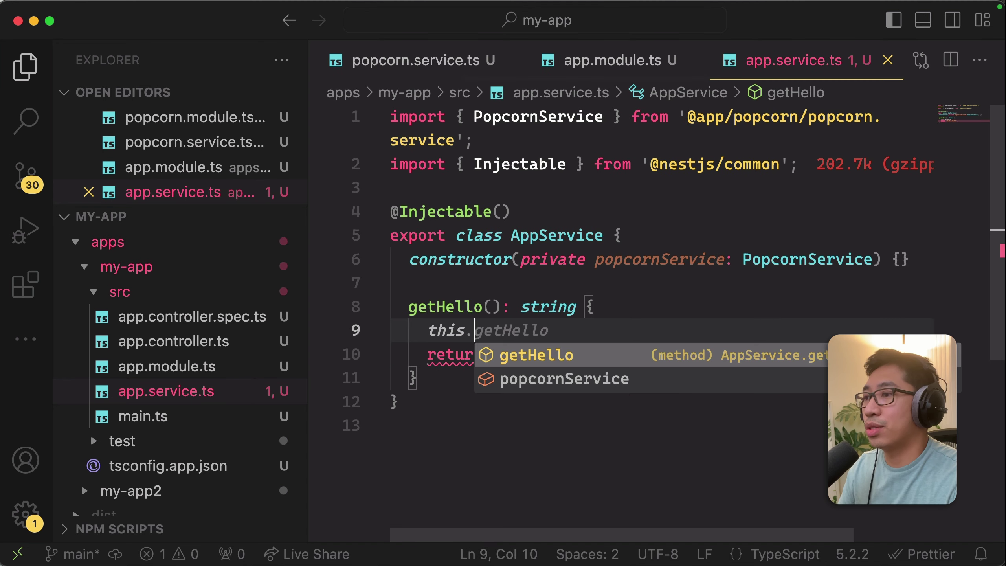
type("p")
key("Tab")
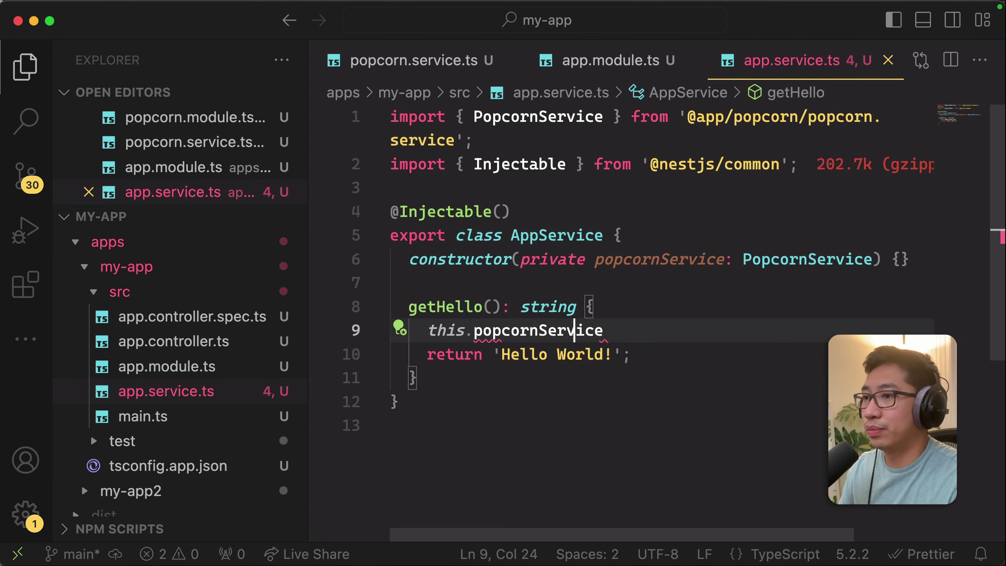
type(".")
key("Tab")
type("();")
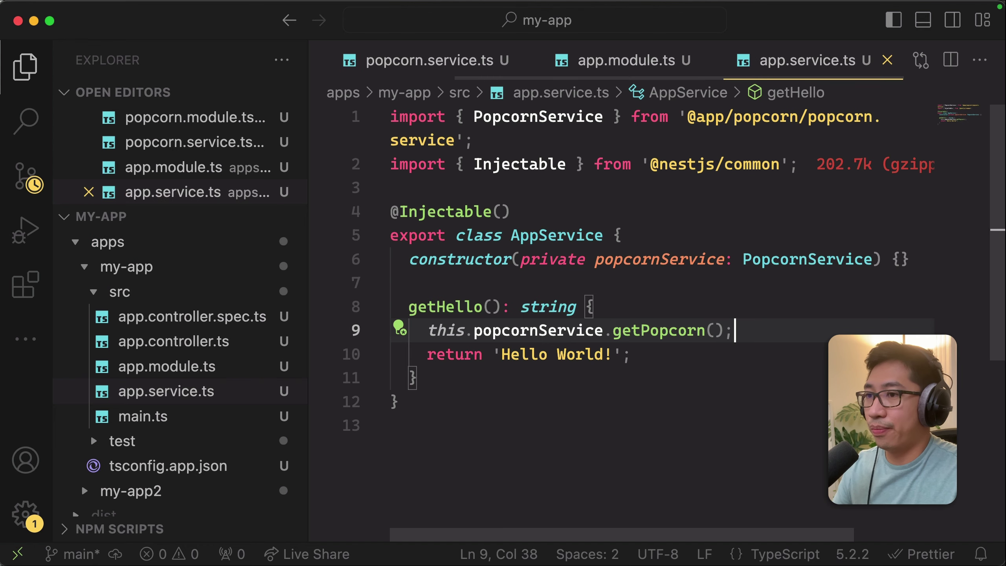
key("super+s")
key("ctrl+grave")
type("npm")
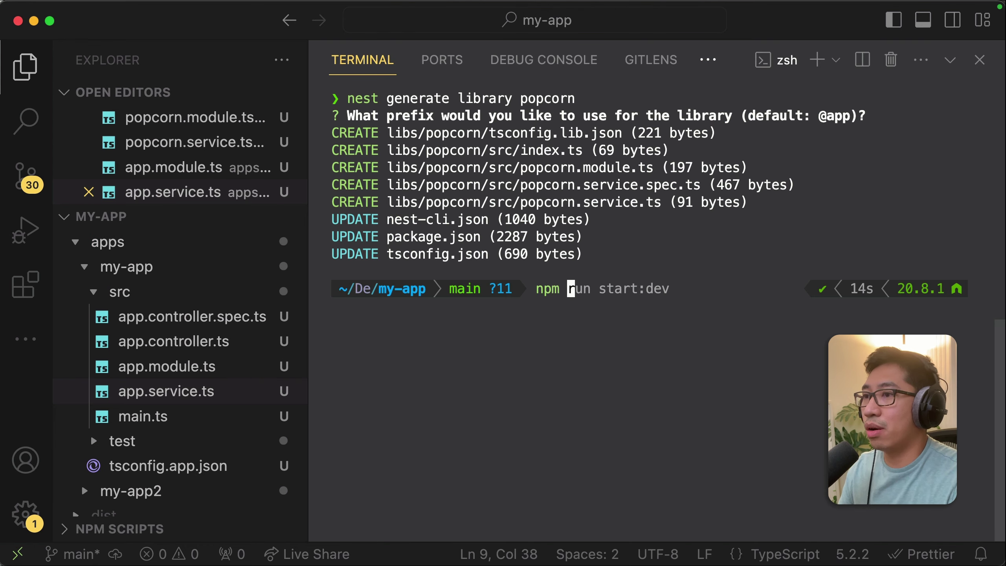
Run npm run start:dev, check Hello World! in the browser, then open app.controller.ts.
key("Right")
key("Return")
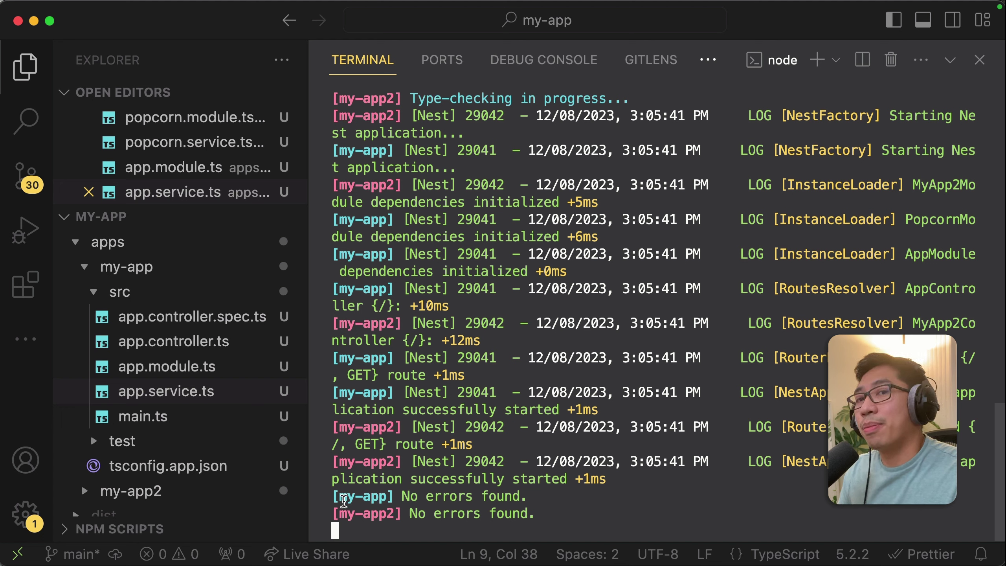
key("super+Tab")
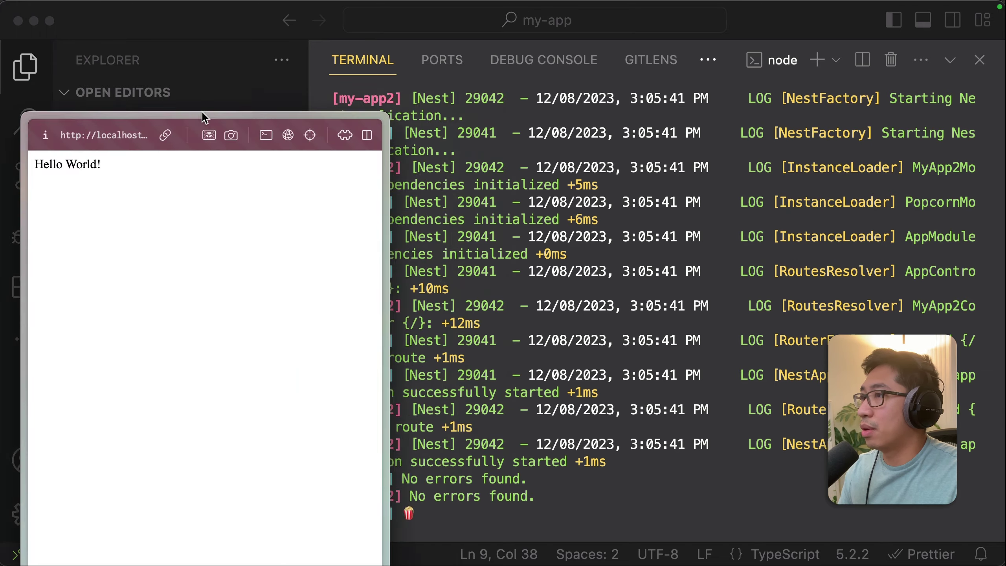
left_click_drag(186, 106, 404, 106)
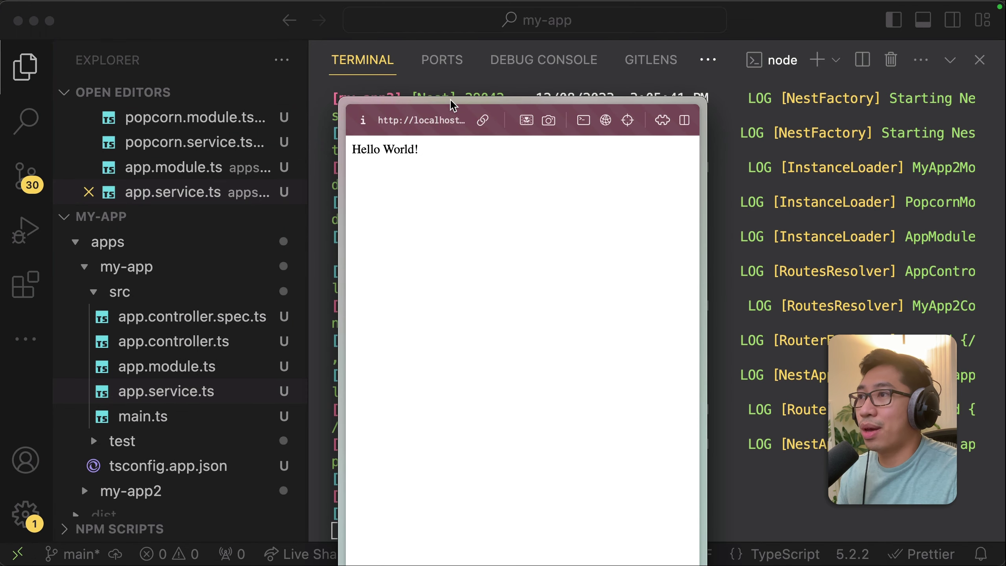
left_click_drag(531, 106, 24, 106)
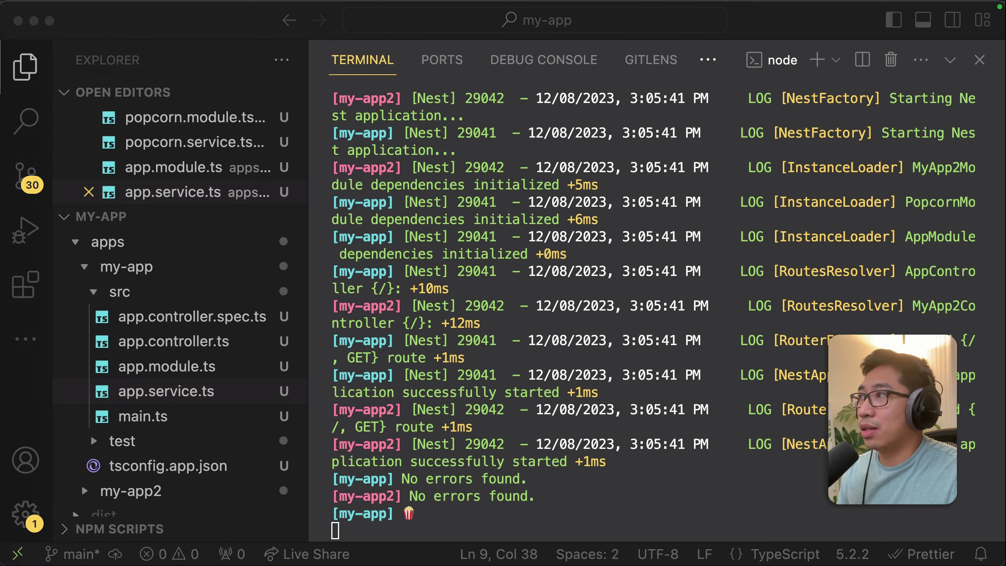
left_click(165, 341)
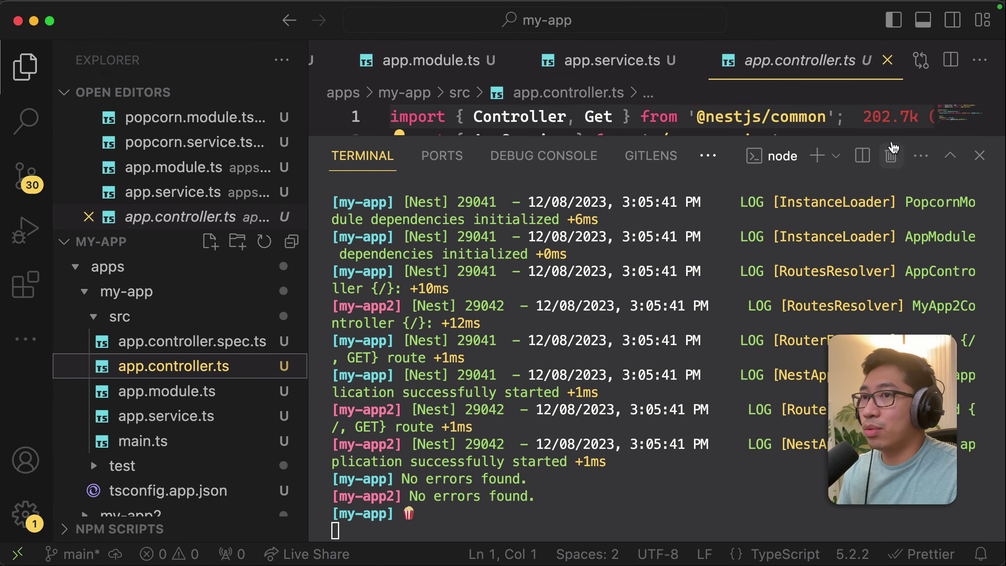
left_click_drag(894, 138, 894, 385)
scroll(465, 276, "down", 3)
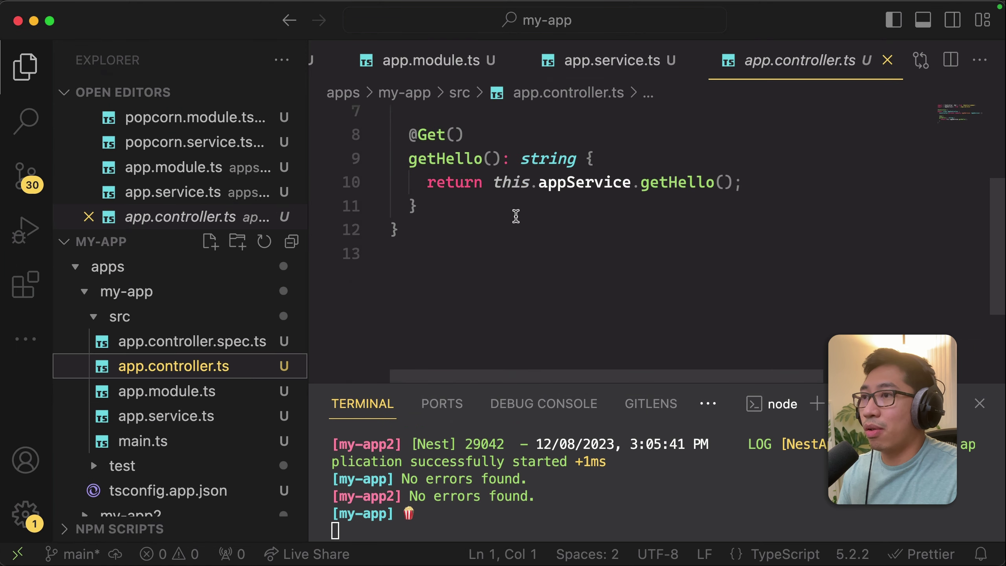
Jump to getHello in app.service.ts, enlarge the terminal, and collapse my-app's src folder.
left_click(692, 183, "super")
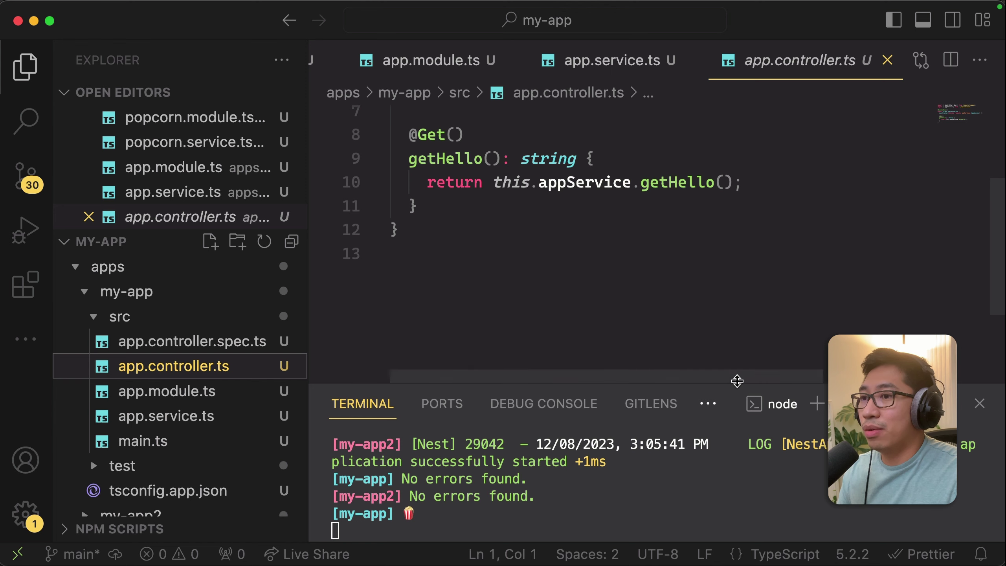
left_click_drag(730, 376, 729, 244)
scroll(552, 181, "down", 4)
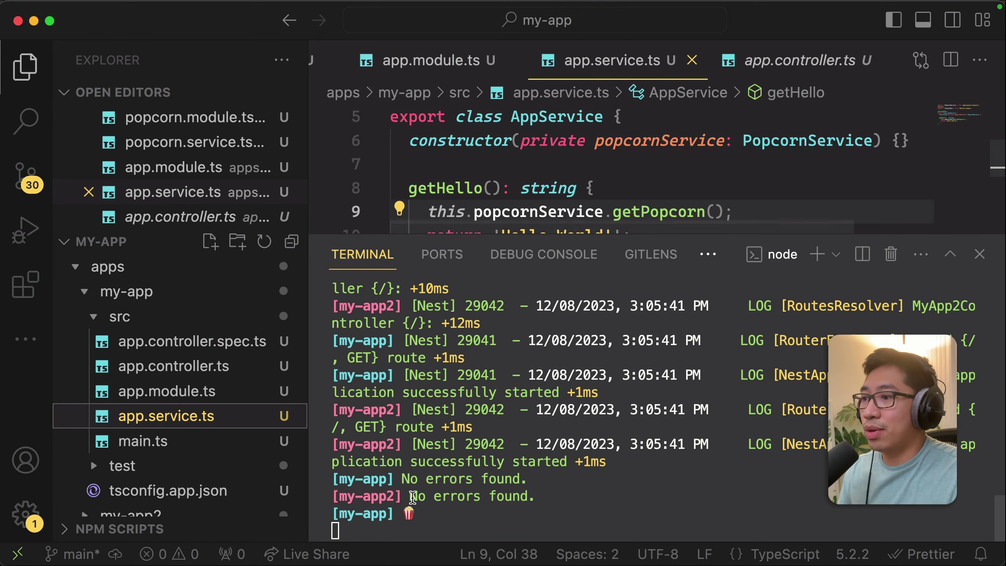
left_click(398, 522)
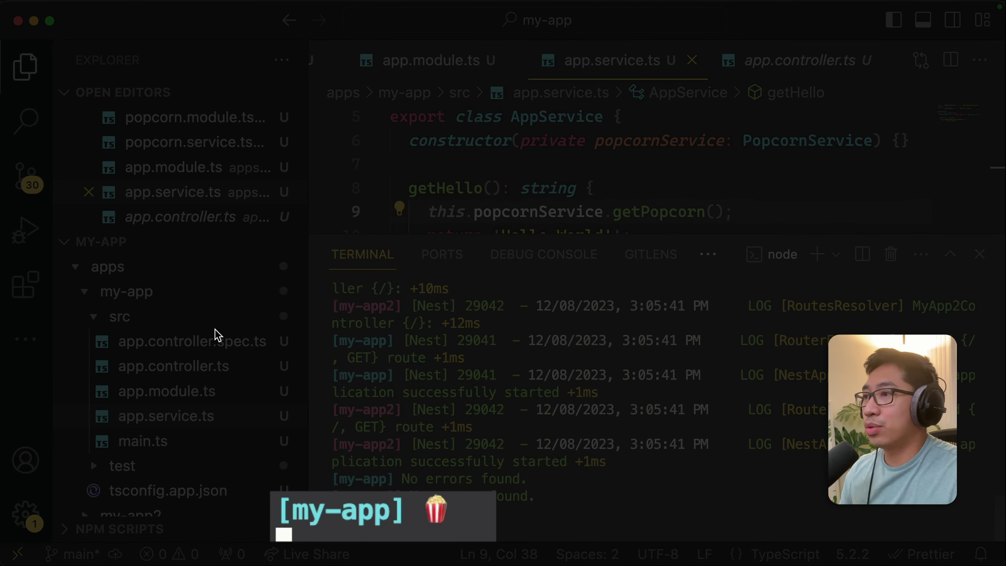
scroll(144, 315, "down", 3)
scroll(144, 314, "down", 3)
scroll(144, 354, "down", 2)
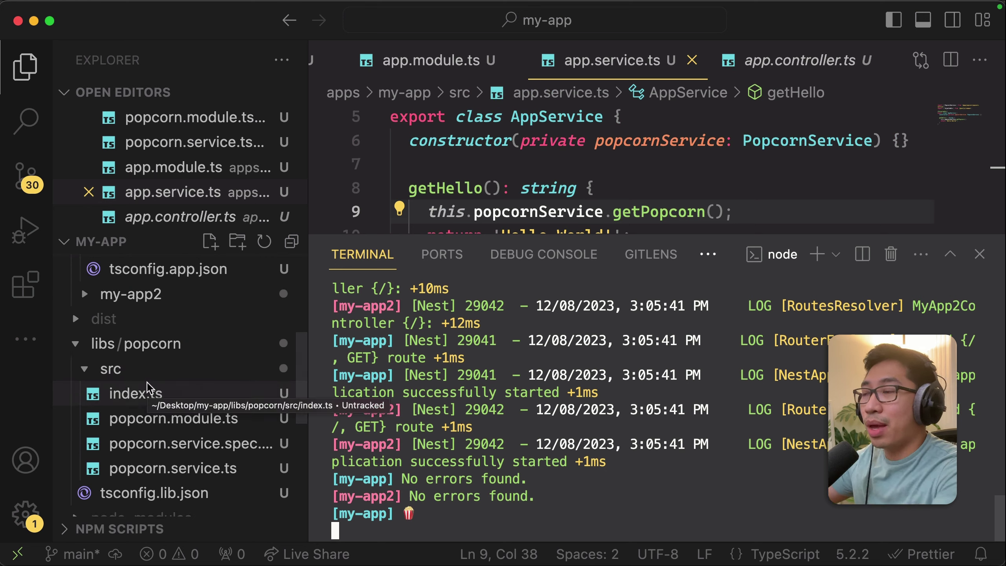
scroll(148, 382, "down", 1)
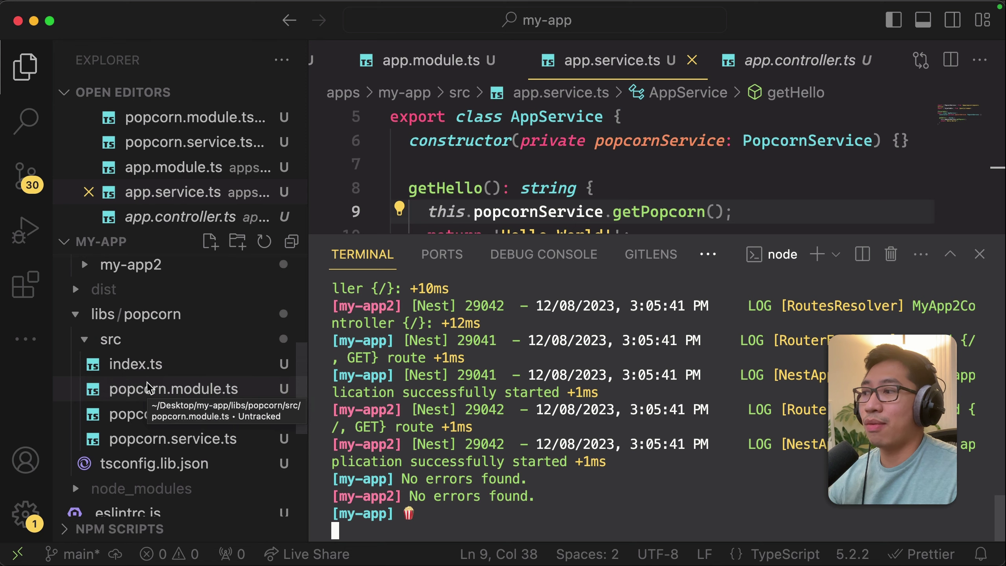
scroll(147, 382, "up", 2)
scroll(147, 382, "up", 2)
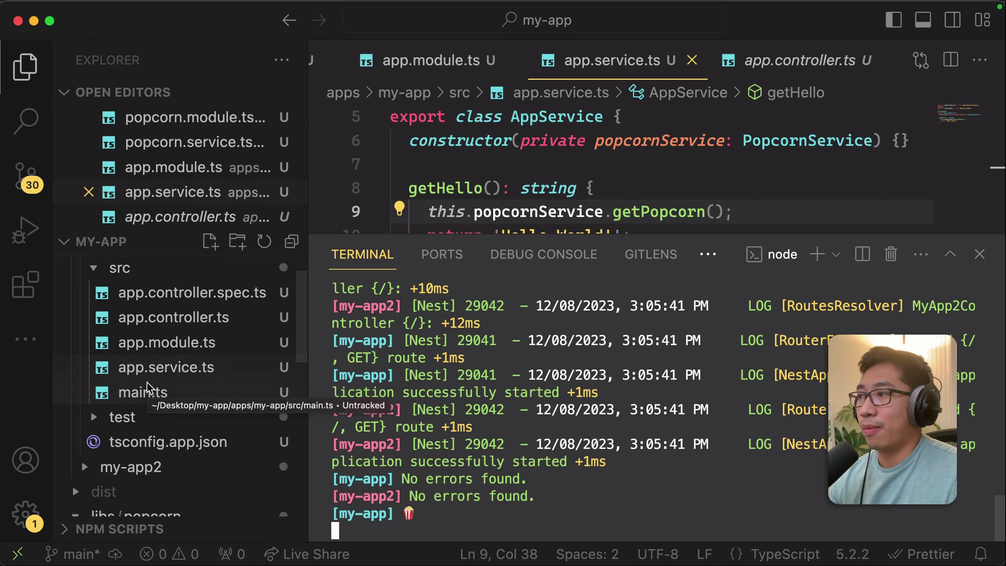
left_click(120, 305)
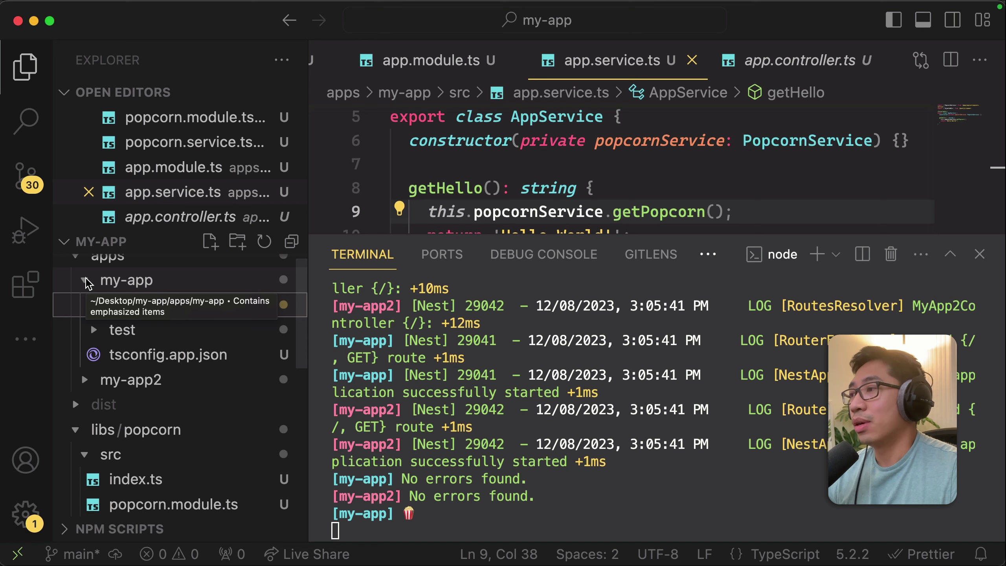
Collapse the my-app folder so the Explorer lists only top-level folders.
left_click(88, 282)
scroll(204, 357, "up", 1)
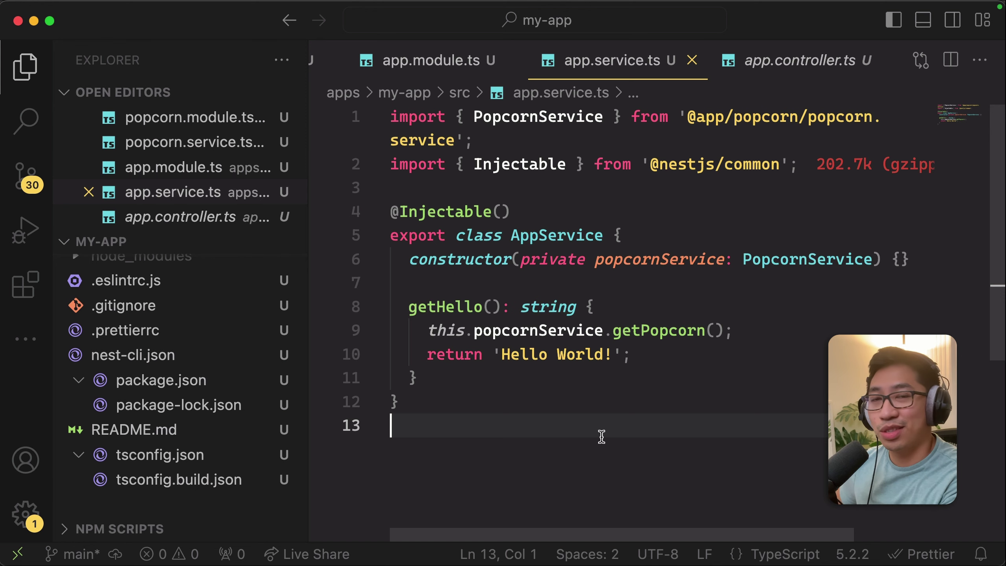
scroll(602, 437, "down", 1)
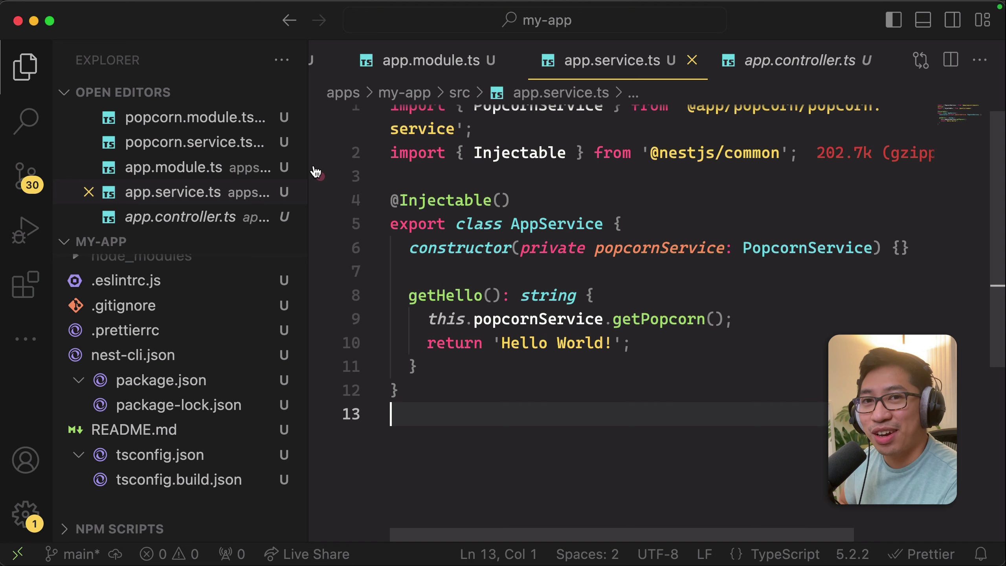
scroll(180, 354, "up", 5)
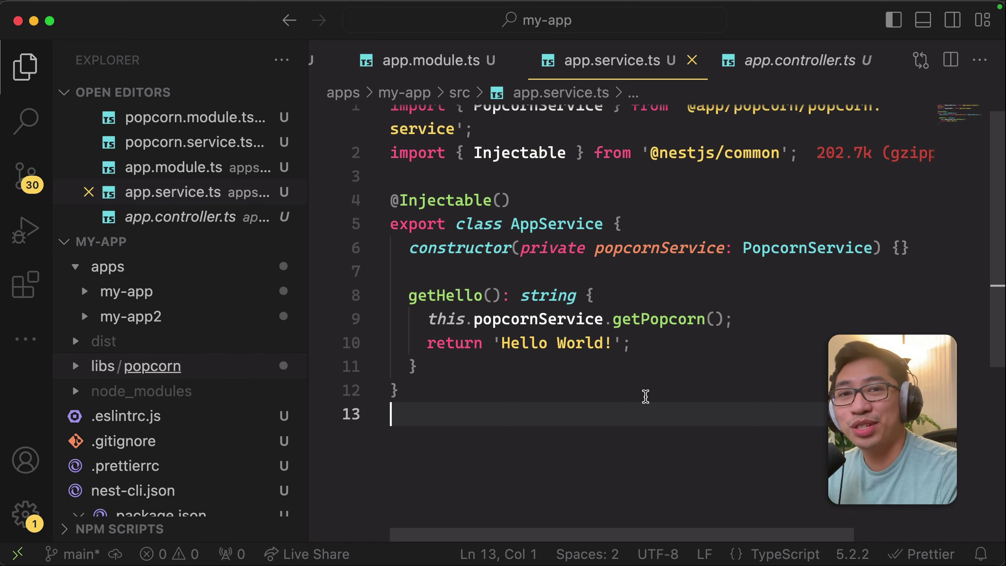